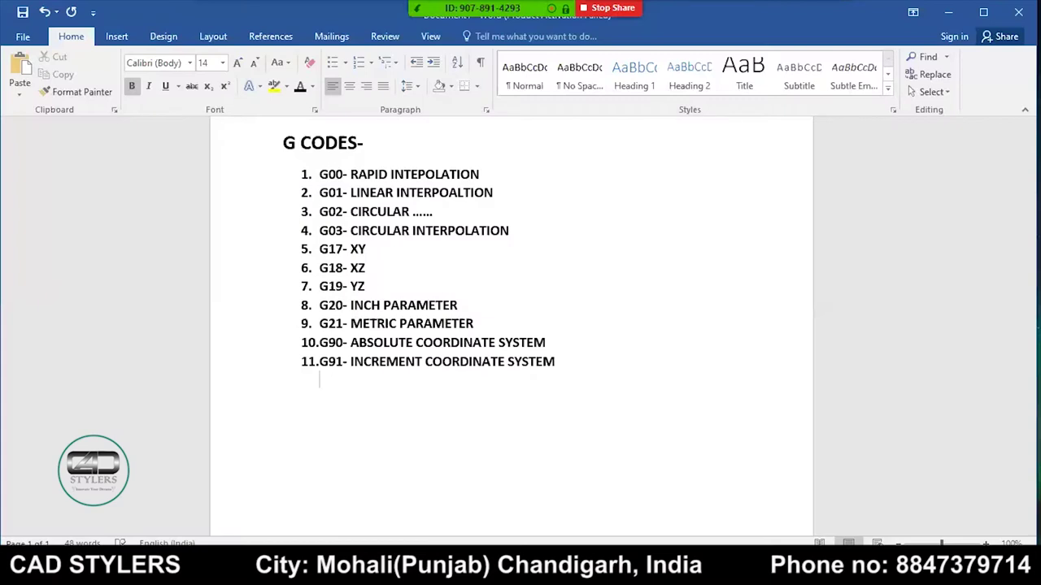
Step: Add item 12 'G54 , G55, G56, G57,G58,G59- OFFSET', correcting the OFFSET typo, and end the numbered list
{"action": "type", "text": "G54"}
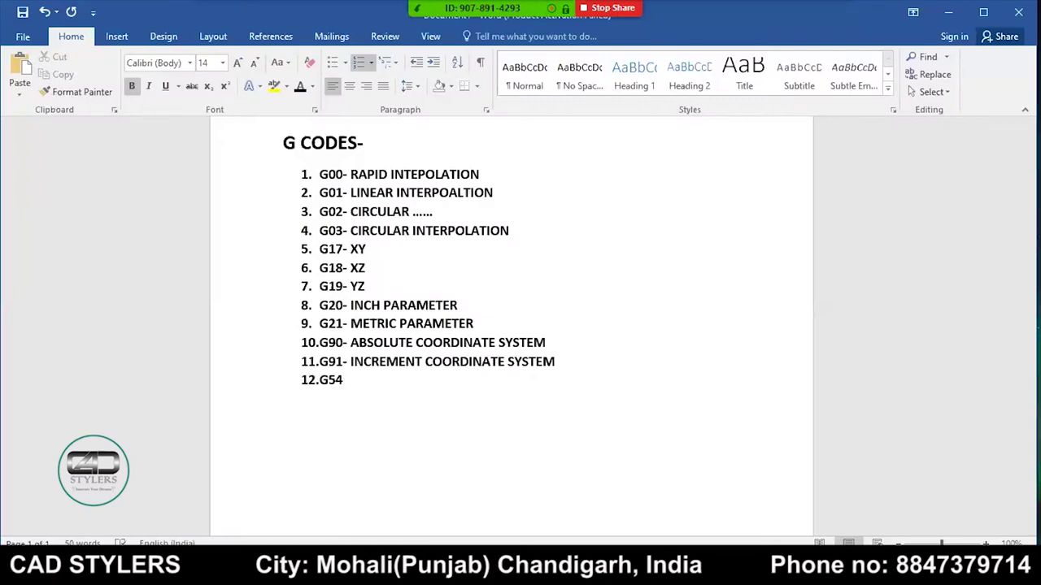
{"action": "type", "text": " , G55, G56, G57,G58,G59- OFFEST"}
{"action": "key", "text": "BackSpace"}
{"action": "key", "text": "BackSpace"}
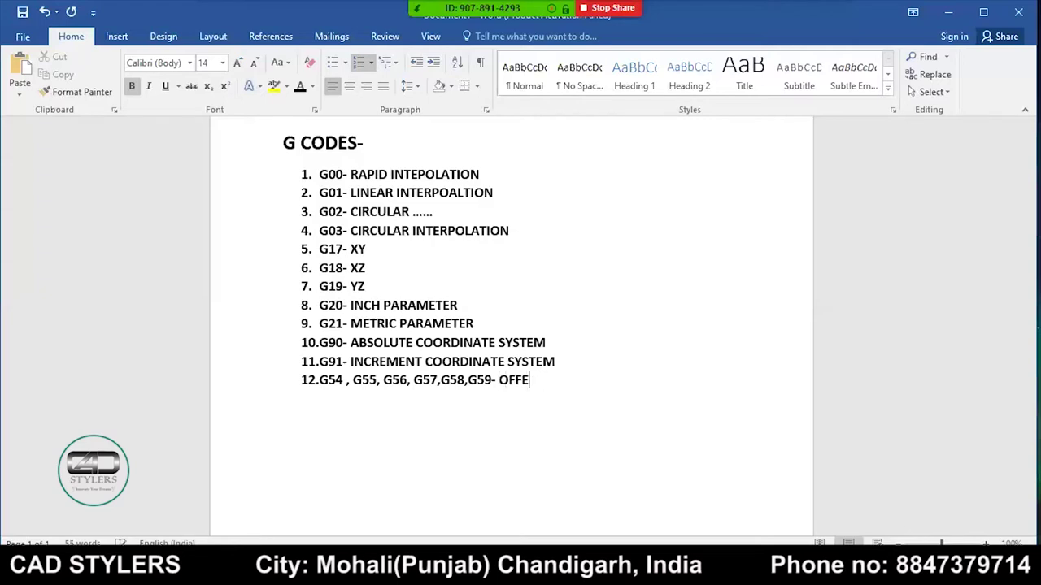
{"action": "key", "text": "BackSpace"}
{"action": "type", "text": "SET"}
{"action": "key", "text": "Return"}
{"action": "key", "text": "BackSpace"}
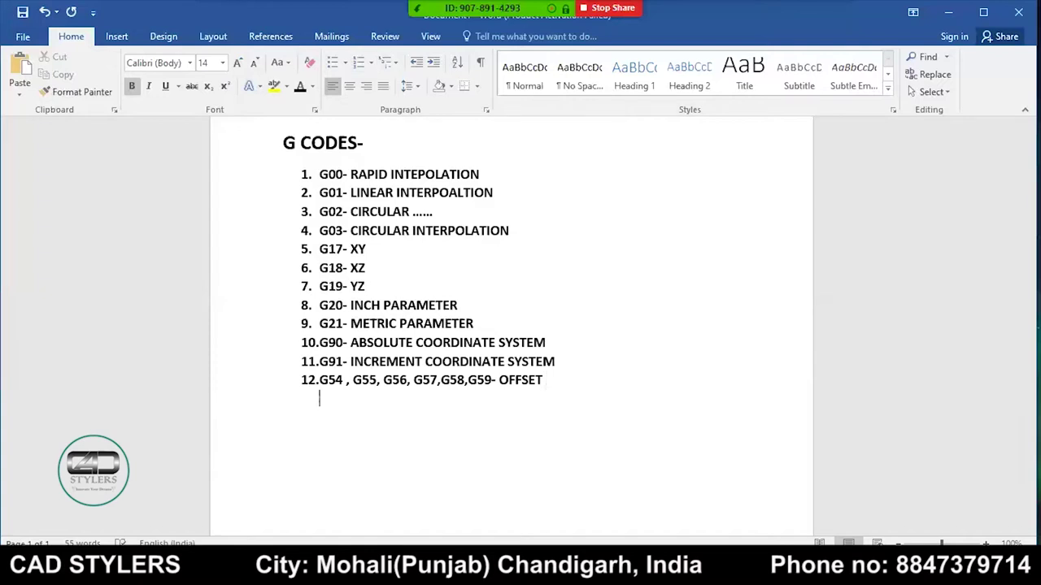
{"action": "triple_click", "coordinate": [290, 150]}
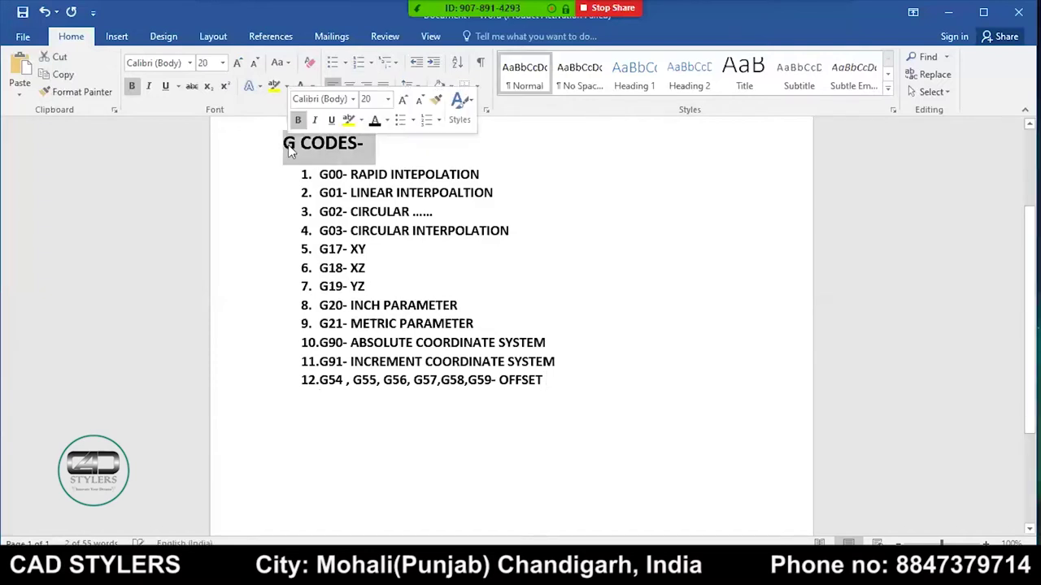
{"action": "left_click", "coordinate": [362, 343]}
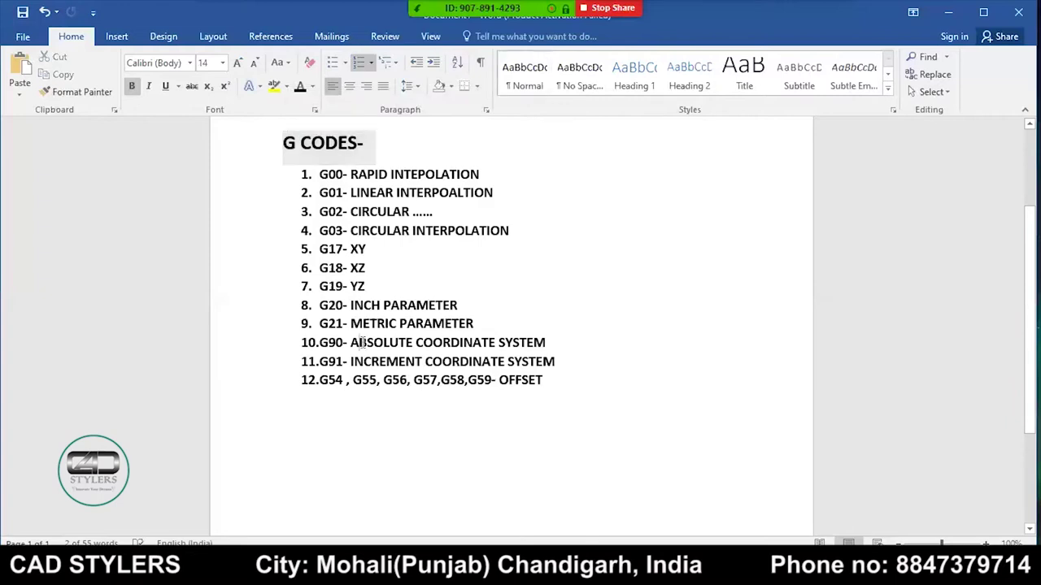
Step: Paste a new heading below the G codes and enter the first item, M03- SPINDLE START
{"action": "left_click", "coordinate": [593, 386]}
{"action": "type", "text": "M CODES-"}
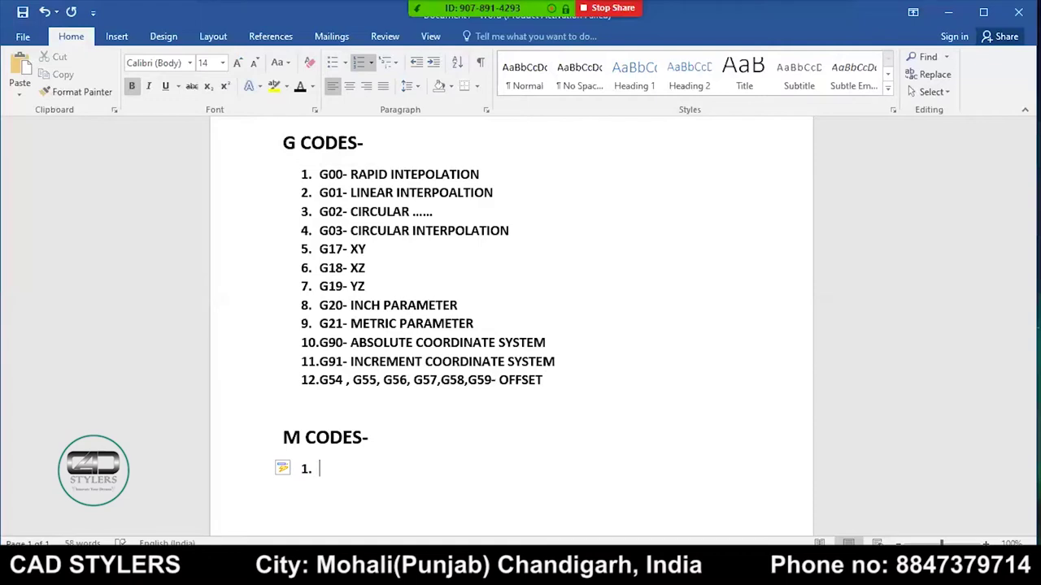
{"action": "type", "text": "M02- "}
{"action": "type", "text": "SPINDLE STR"}
{"action": "key", "text": "BackSpace"}
{"action": "key", "text": "BackSpace"}
{"action": "key", "text": "BackSpace"}
{"action": "key", "text": "BackSpace"}
{"action": "key", "text": "BackSpace"}
{"action": "key", "text": "BackSpace"}
{"action": "key", "text": "BackSpace"}
{"action": "type", "text": "3 - SPINDLE START"}
{"action": "key", "text": "Return"}
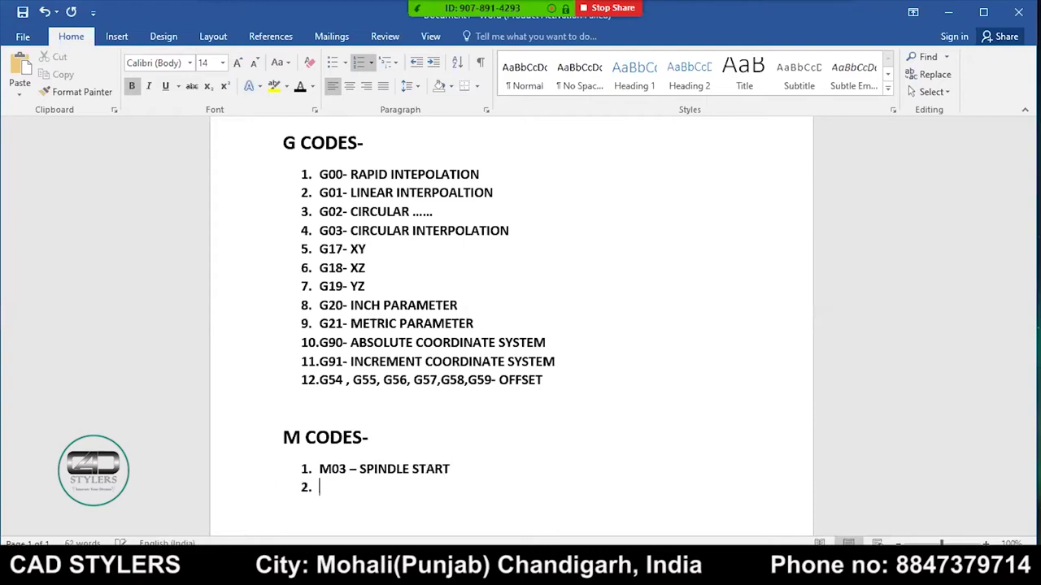
Step: Add the items M04- SPINDLE STRAT, M05- SPINDLE STOP and M06- TOOL CHANGE
{"action": "type", "text": "M04- "}
{"action": "type", "text": "SPINDLE STRAT"}
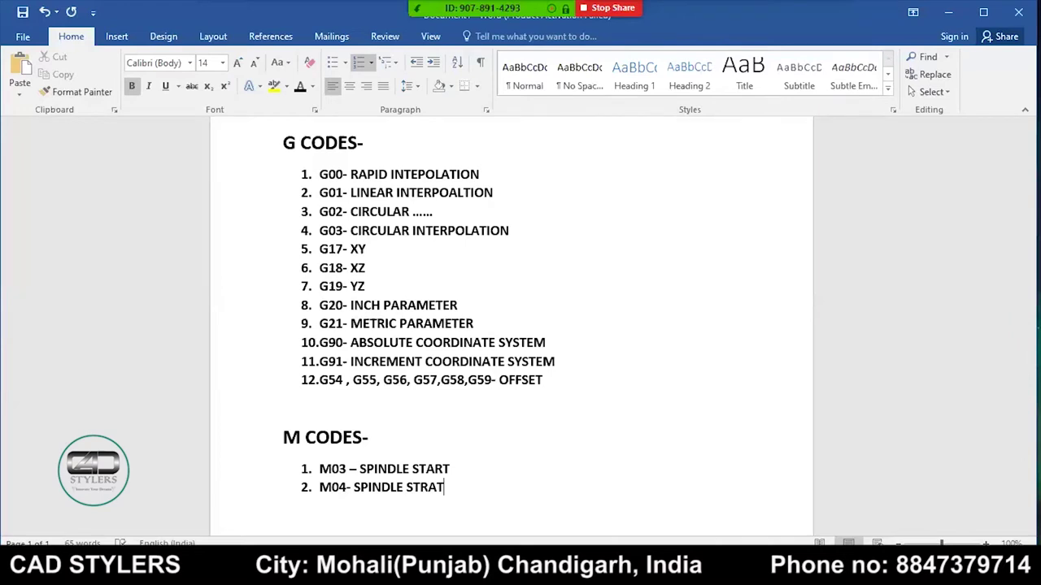
{"action": "key", "text": "Return"}
{"action": "type", "text": "M05- SPINDL"}
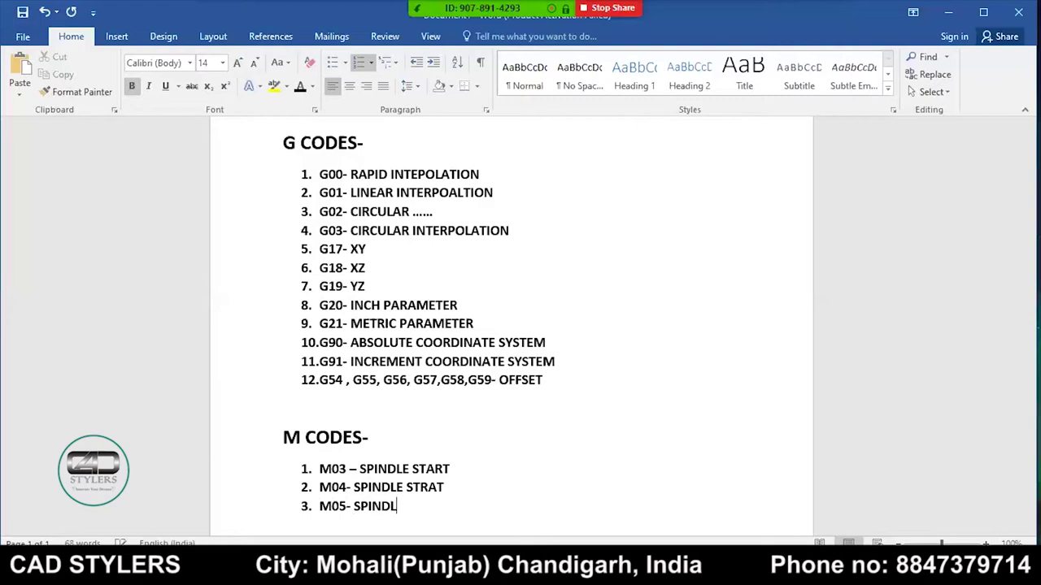
{"action": "type", "text": "E STOP"}
{"action": "key", "text": "Return"}
{"action": "type", "text": "M"}
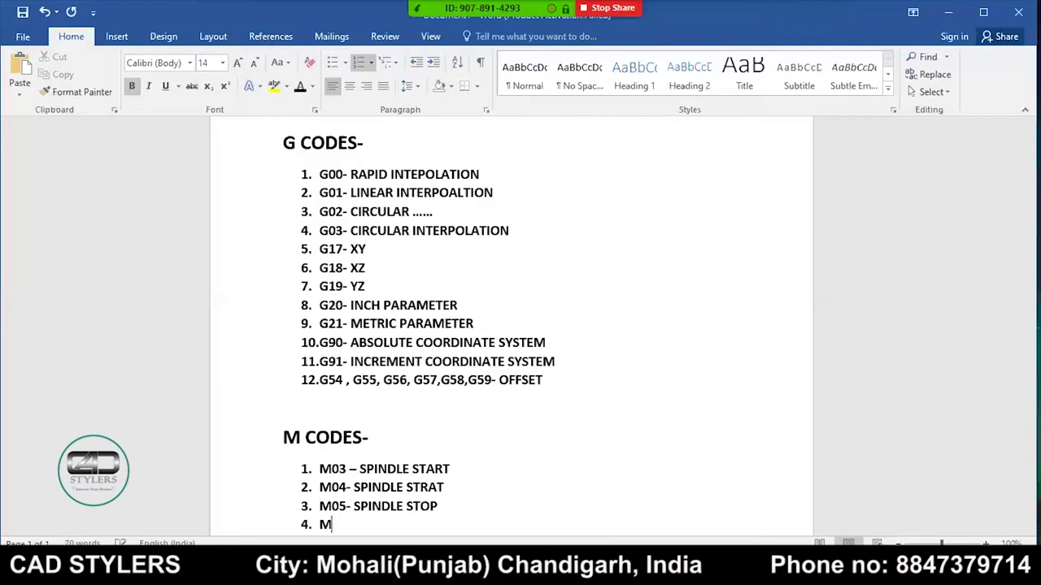
{"action": "type", "text": "05"}
{"action": "key", "text": "BackSpace"}
{"action": "type", "text": "6-"}
{"action": "type", "text": " TOOL CHANGE"}
{"action": "key", "text": "Return"}
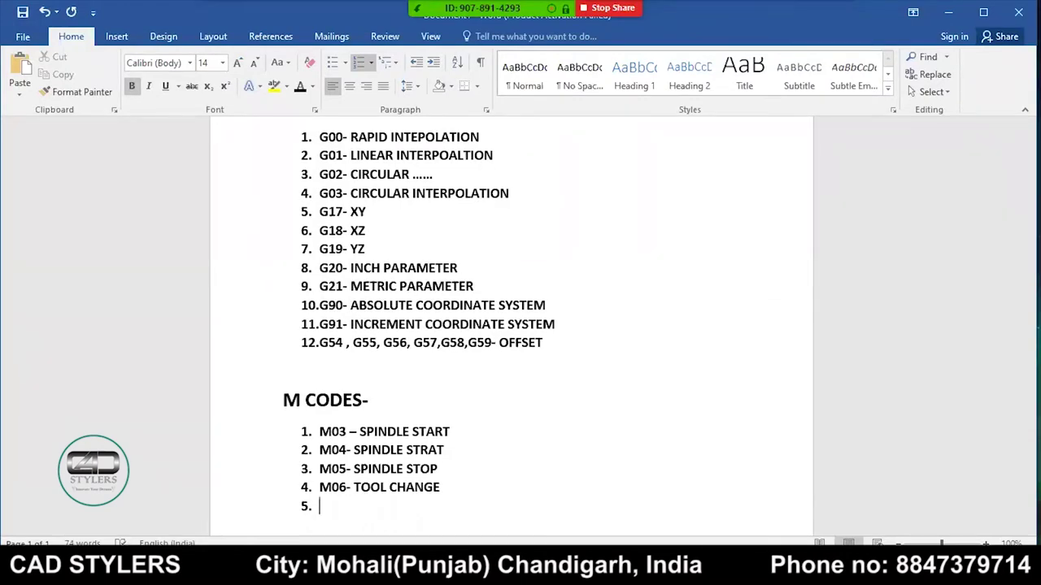
Step: Add the items M08- COOLANT ON, M09- COOLANT OFF and M30- PROGRAM END & RESET
{"action": "type", "text": "M0"}
{"action": "type", "text": "8- "}
{"action": "type", "text": "COOLANMT"}
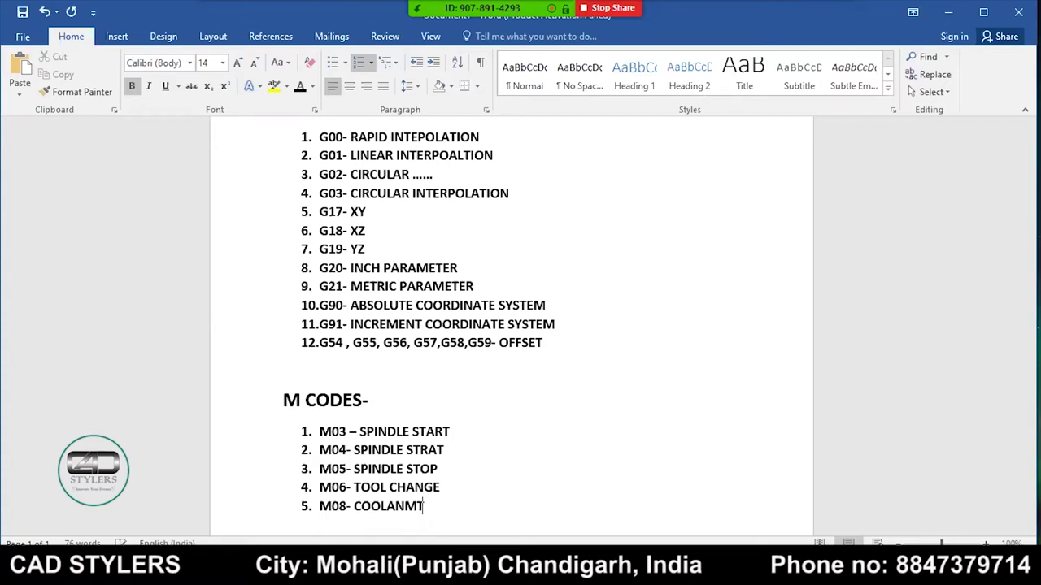
{"action": "key", "text": "BackSpace"}
{"action": "key", "text": "BackSpace"}
{"action": "key", "text": "BackSpace"}
{"action": "type", "text": "T ON"}
{"action": "key", "text": "Return"}
{"action": "type", "text": ",09"}
{"action": "key", "text": "BackSpace"}
{"action": "key", "text": "BackSpace"}
{"action": "key", "text": "BackSpace"}
{"action": "type", "text": "M09-"}
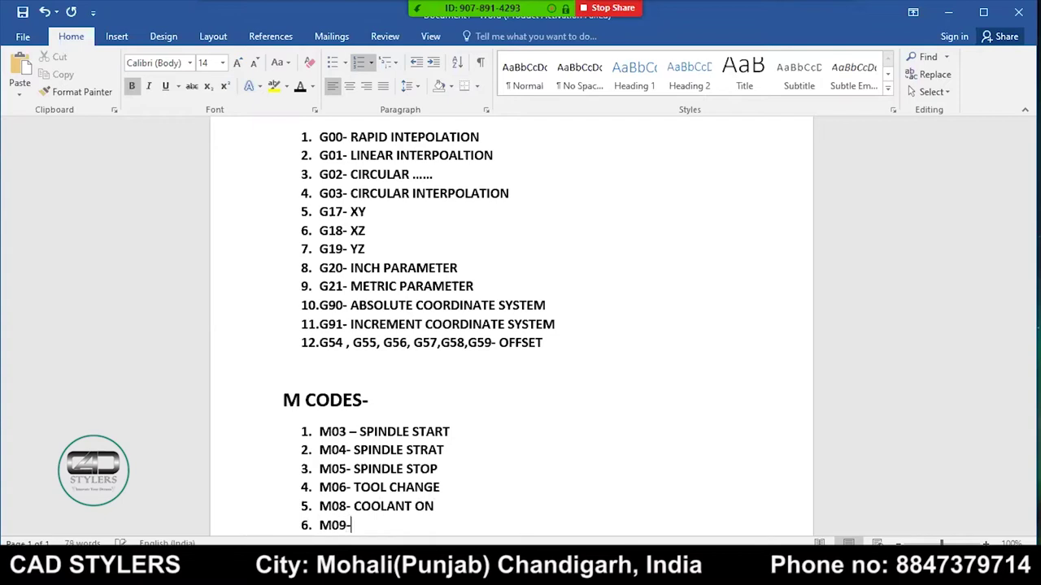
{"action": "type", "text": " COOL"}
{"action": "type", "text": "ANT OFF"}
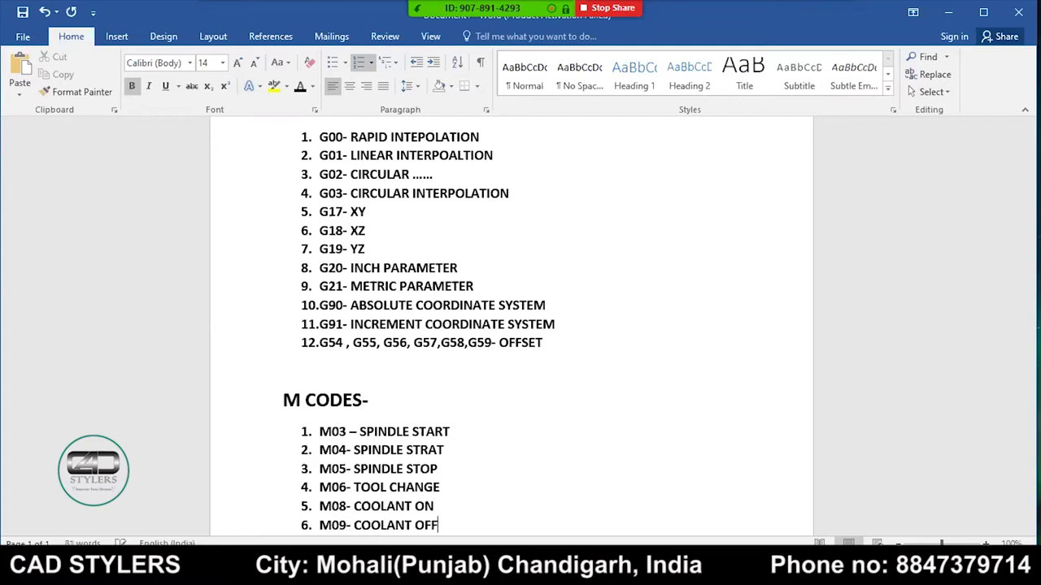
{"action": "key", "text": "Return"}
{"action": "type", "text": "M"}
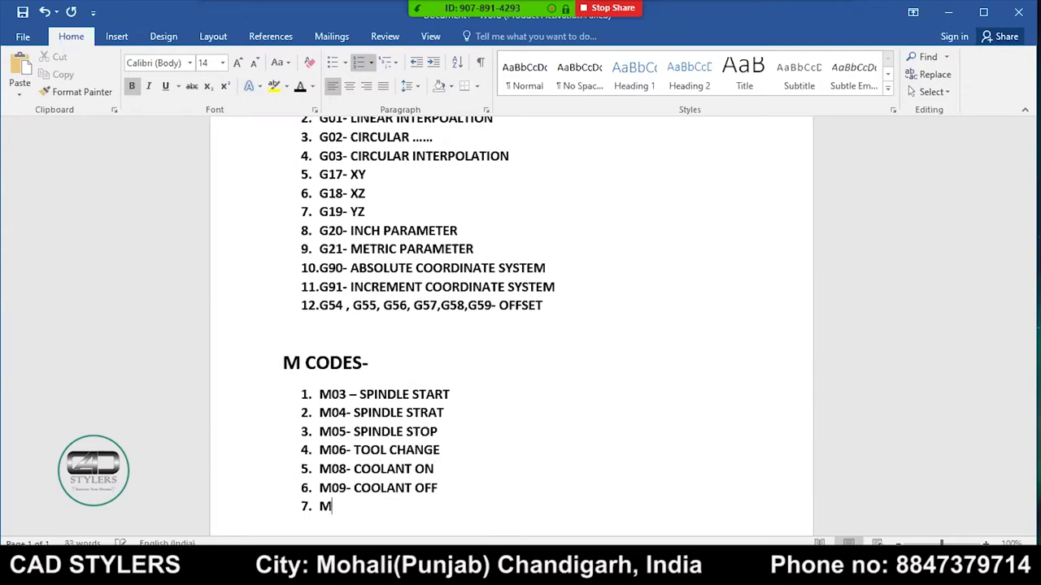
{"action": "type", "text": "30"}
{"action": "type", "text": "- PROGRAM END & RESET"}
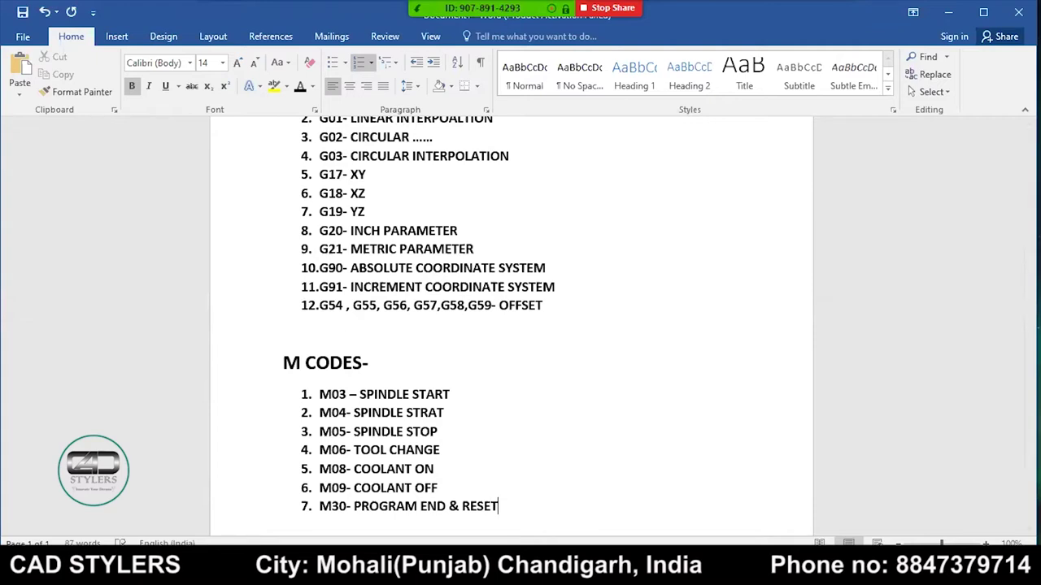
{"action": "scroll", "coordinate": [511, 325], "scroll_direction": "up", "scroll_amount": 1}
{"action": "scroll", "coordinate": [510, 326], "scroll_direction": "up", "scroll_amount": 2}
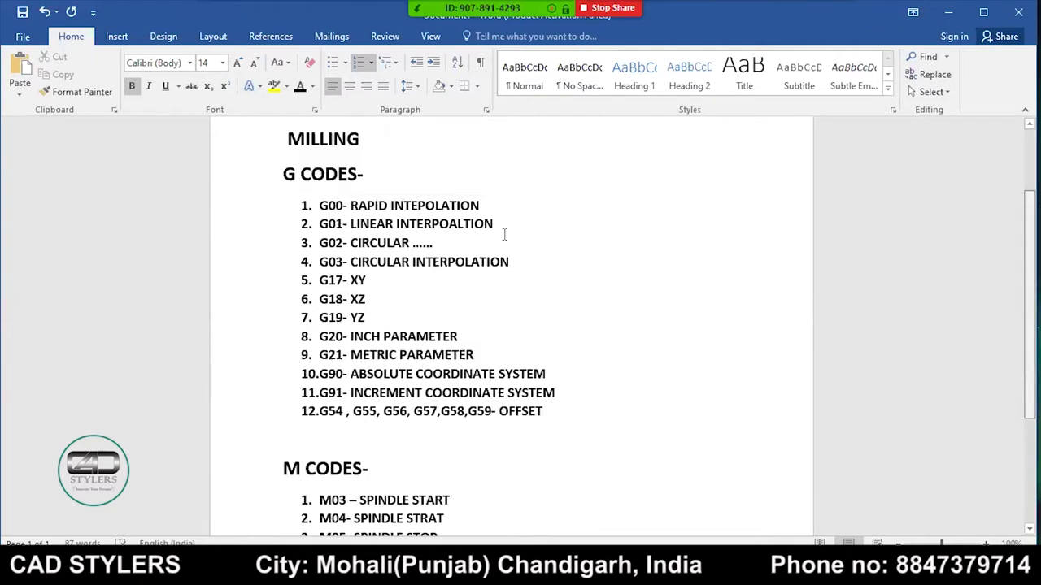
{"action": "scroll", "coordinate": [504, 232], "scroll_direction": "down", "scroll_amount": 1}
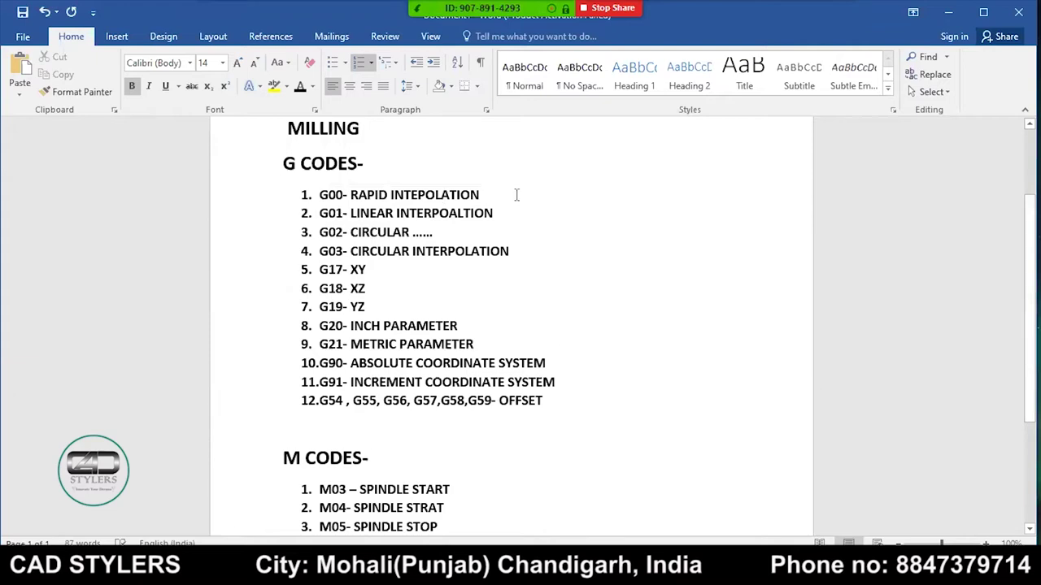
{"action": "left_click_drag", "start_coordinate": [476, 196], "coordinate": [319, 195]}
{"action": "left_click", "coordinate": [509, 200]}
{"action": "left_click_drag", "start_coordinate": [564, 202], "coordinate": [514, 211]}
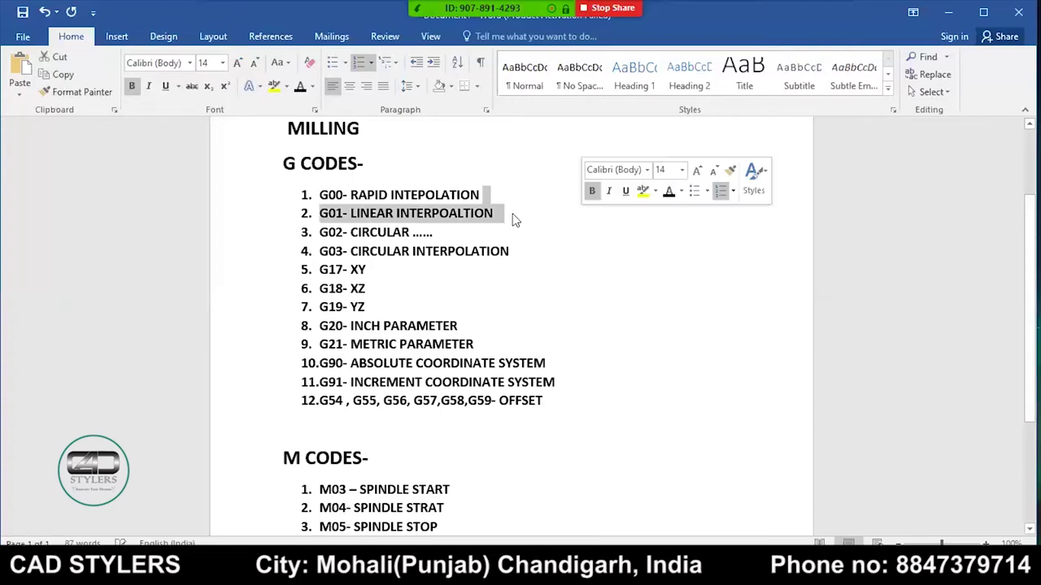
{"action": "left_click", "coordinate": [513, 210]}
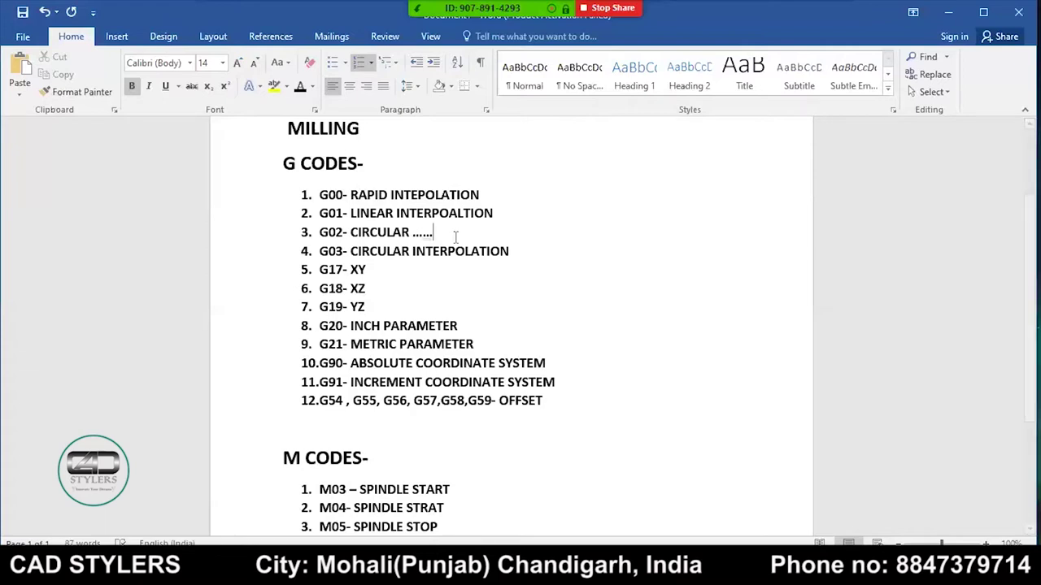
{"action": "scroll", "coordinate": [455, 236], "scroll_direction": "down", "scroll_amount": 3}
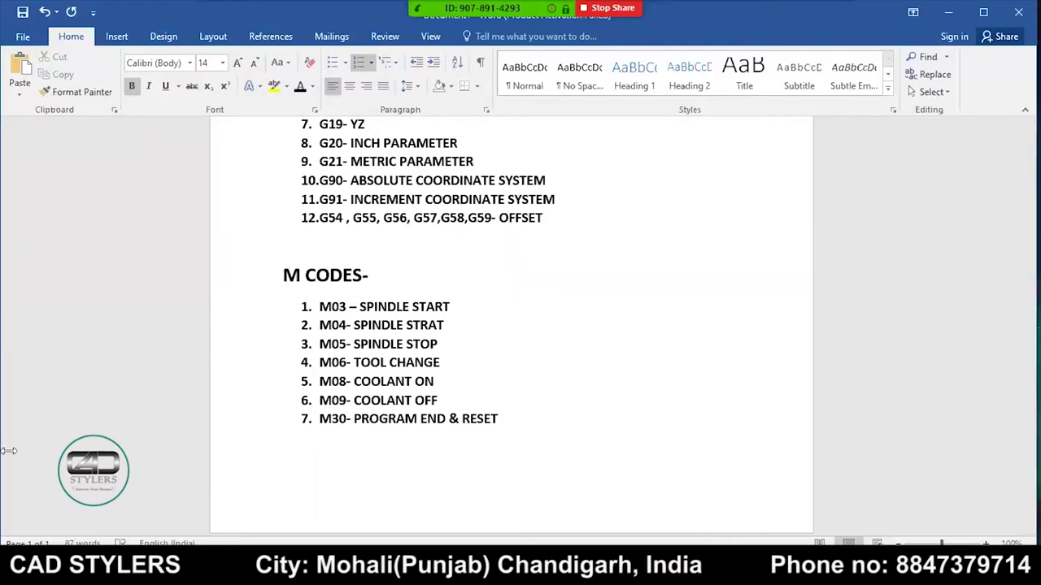
{"action": "scroll", "coordinate": [713, 174], "scroll_direction": "up", "scroll_amount": 1}
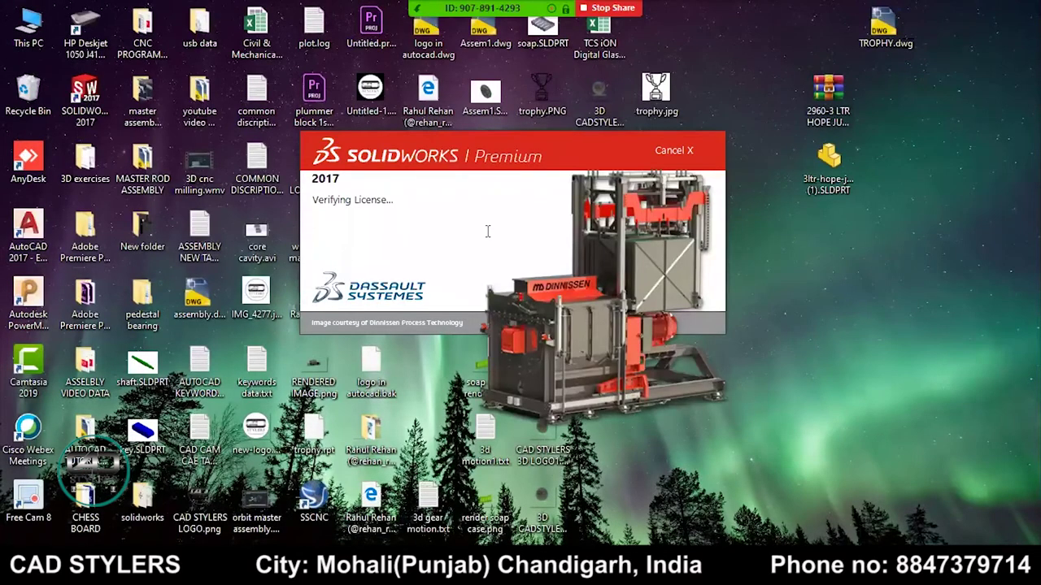
{"action": "key", "text": "alt+Tab"}
{"action": "scroll", "coordinate": [541, 325], "scroll_direction": "up", "scroll_amount": 3}
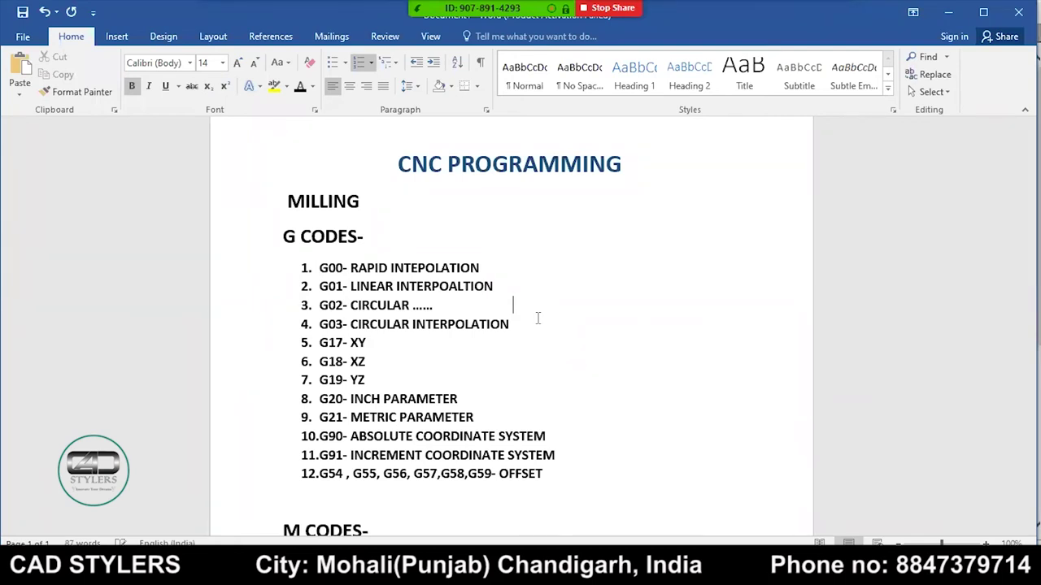
Step: Annotate G02 with (CLOCK WISE) and G03 with (ANTI CLOCK WISE)
{"action": "type", "text": "()"}
{"action": "left_click", "coordinate": [518, 305]}
{"action": "type", "text": "CLOCK WISE"}
{"action": "left_click", "coordinate": [509, 324]}
{"action": "type", "text": "(AN)TI CLOCK WISE"}
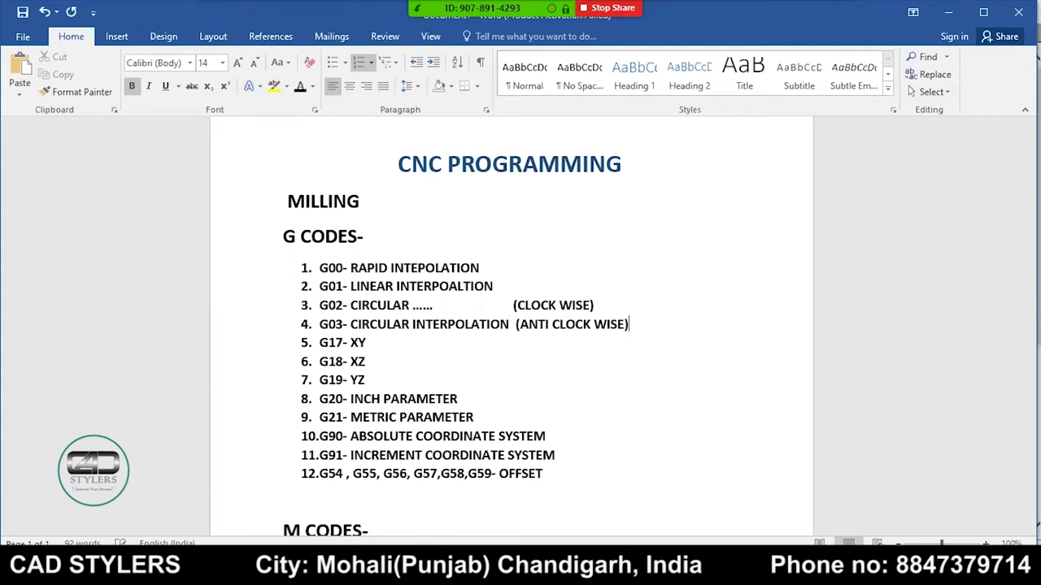
Step: Annotate G17 with (MILLING) and G18 with (TURNING)
{"action": "left_click", "coordinate": [370, 342]}
{"action": "type", "text": "()"}
{"action": "key", "text": "Left"}
{"action": "type", "text": "MI"}
{"action": "type", "text": "LLING"}
{"action": "type", "text": "()"}
{"action": "key", "text": "Left"}
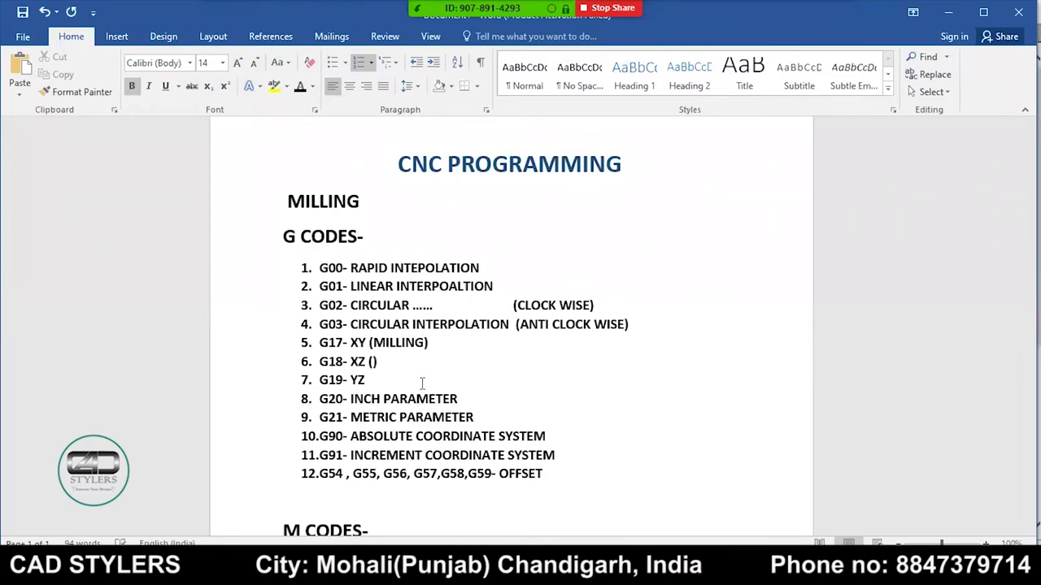
{"action": "type", "text": "TURNIN"}
{"action": "type", "text": "H"}
{"action": "key", "text": "BackSpace"}
{"action": "type", "text": "G"}
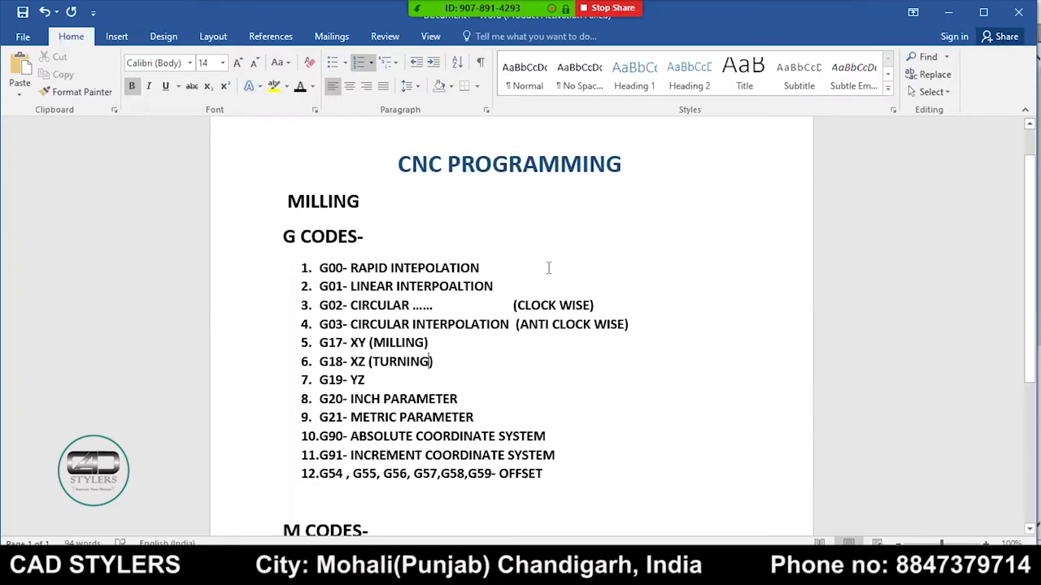
Step: Highlight the G01 linear interpolation and G00 rapid lines of the G-code list to review them
{"action": "left_click", "coordinate": [500, 289]}
{"action": "left_click_drag", "start_coordinate": [321, 285], "coordinate": [328, 306]}
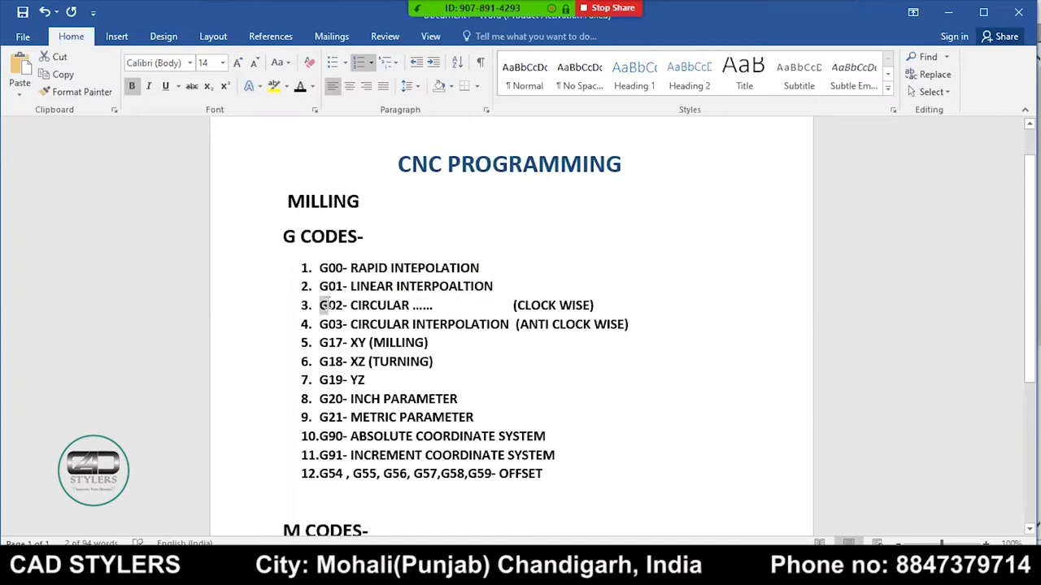
{"action": "left_click_drag", "start_coordinate": [348, 325], "coordinate": [333, 265]}
{"action": "left_click", "coordinate": [332, 266]}
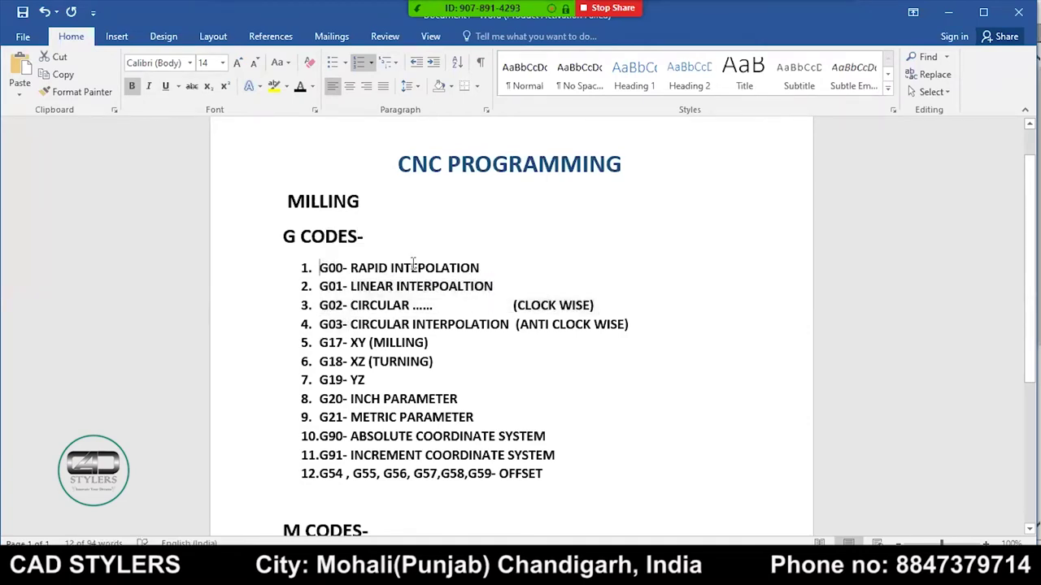
{"action": "triple_click", "coordinate": [457, 273]}
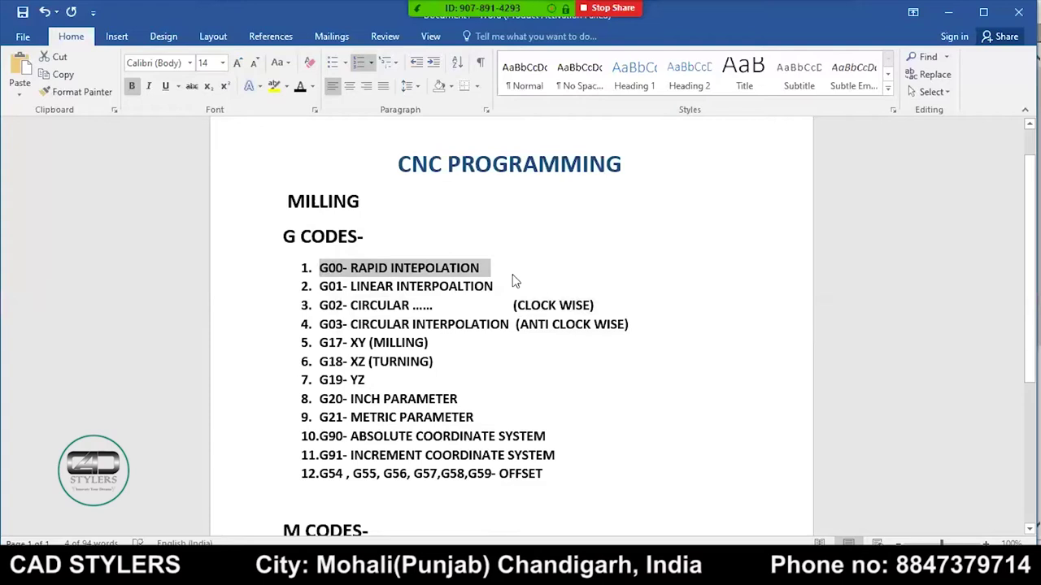
{"action": "left_click", "coordinate": [514, 282]}
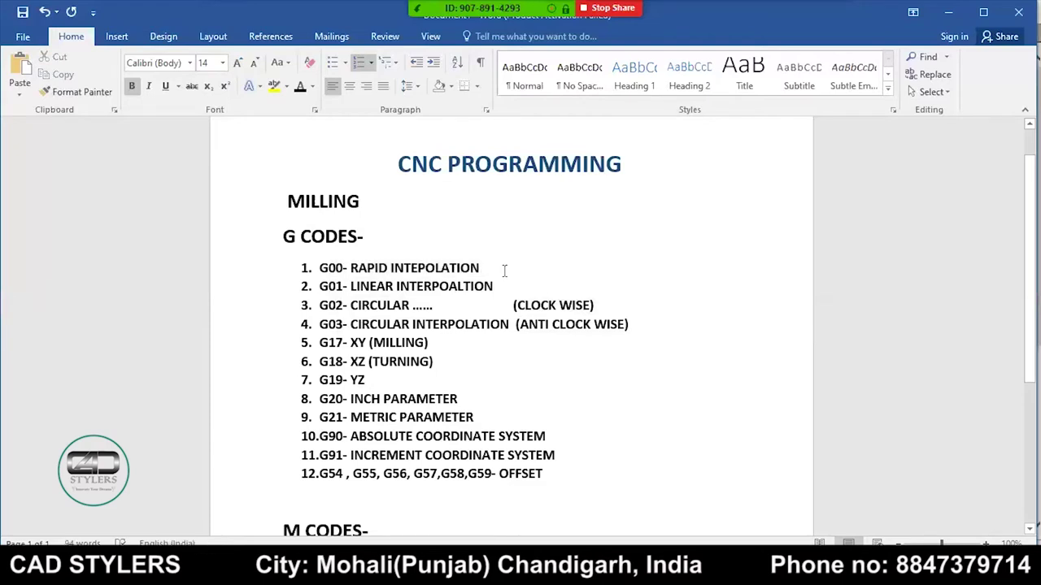
{"action": "left_click", "coordinate": [504, 271]}
{"action": "triple_click", "coordinate": [443, 267]}
{"action": "left_click", "coordinate": [443, 268]}
Step: Select across the G00 and G01 lines, then switch over to SolidWorks
{"action": "left_click", "coordinate": [495, 269]}
{"action": "key", "text": "shift+Home"}
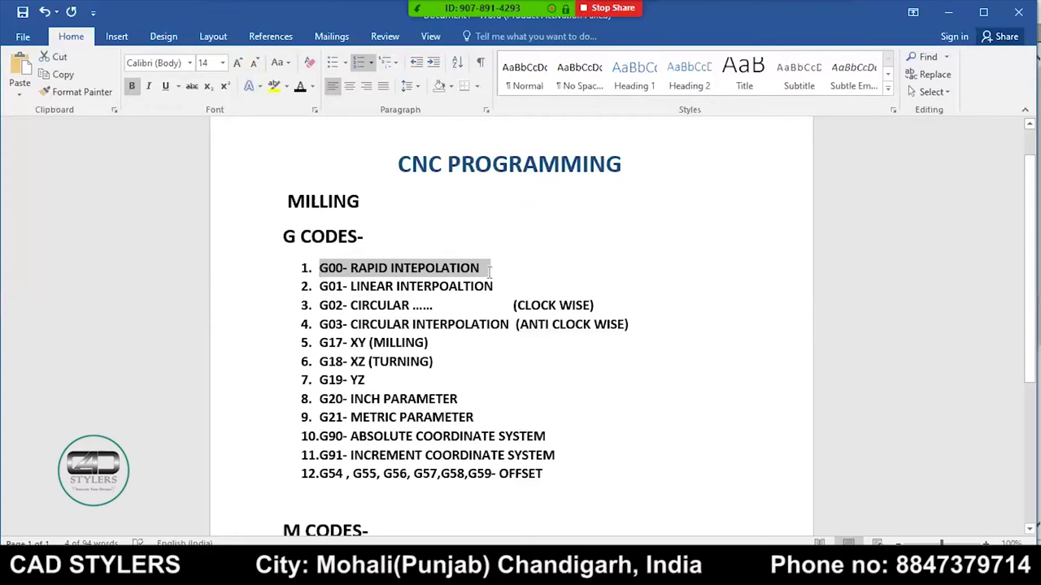
{"action": "key", "text": "End"}
{"action": "key", "text": "Home"}
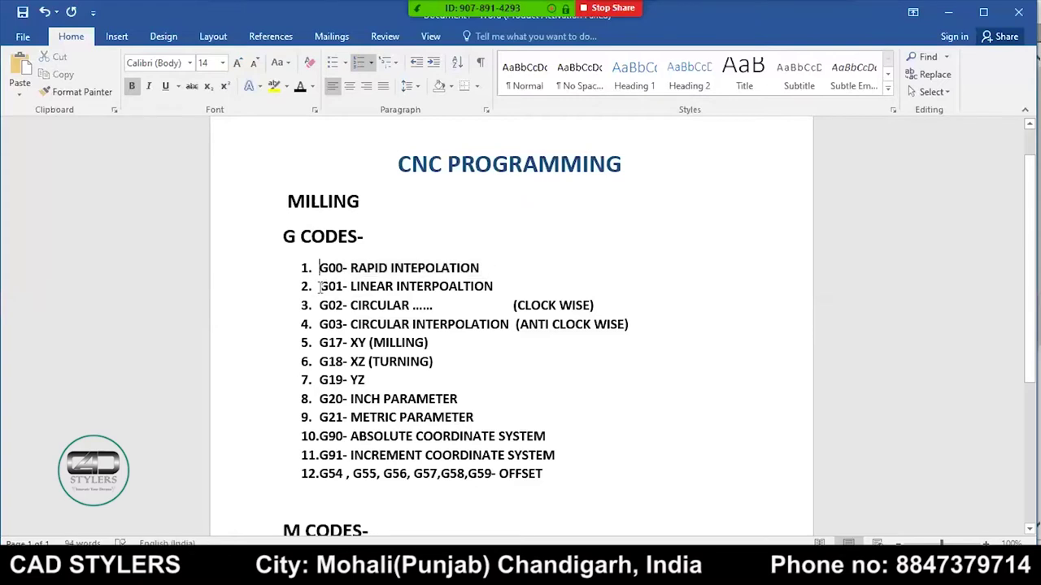
{"action": "key", "text": "Down"}
{"action": "key", "text": "ctrl+shift+Right"}
{"action": "key", "text": "ctrl+shift+Right"}
{"action": "key", "text": "ctrl+shift+Right"}
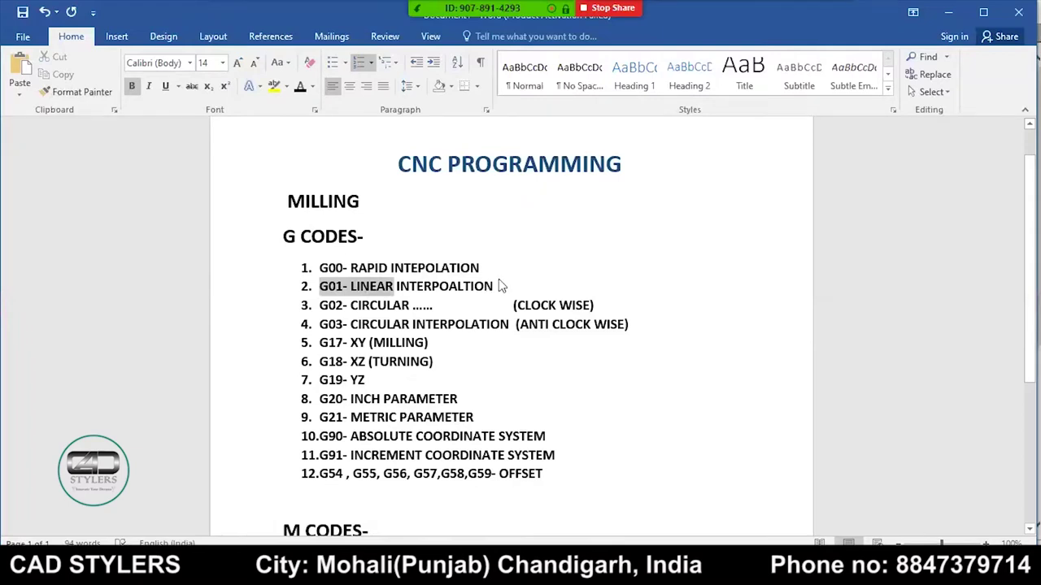
{"action": "left_click_drag", "start_coordinate": [499, 281], "coordinate": [499, 281]}
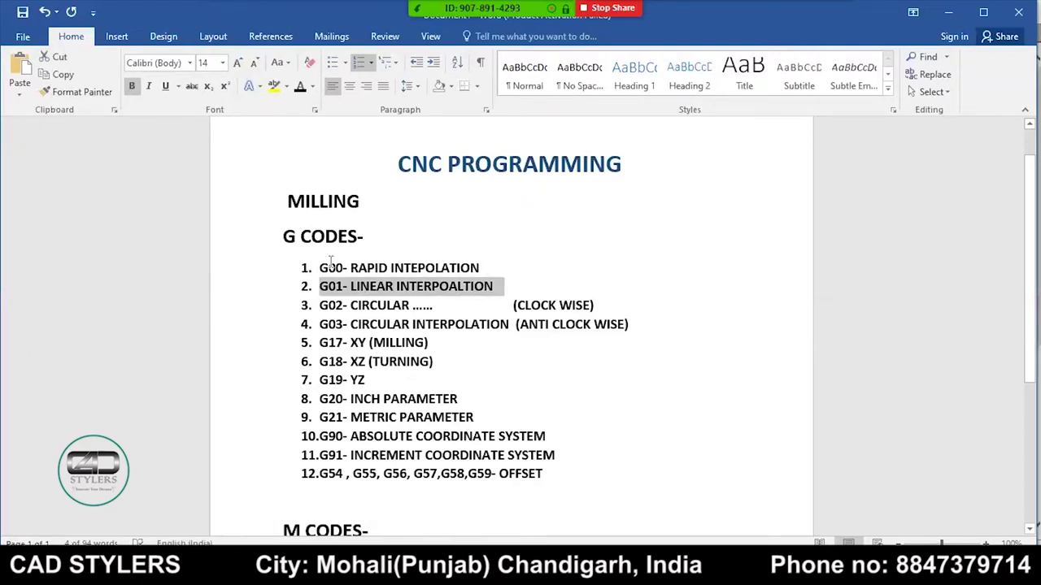
{"action": "key", "text": "alt+Tab"}
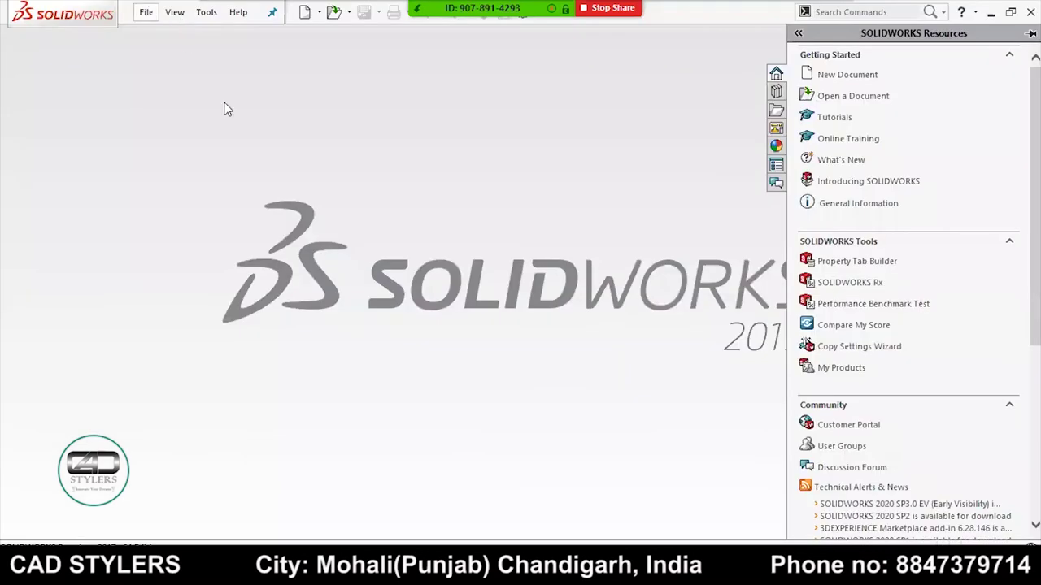
Step: Create a new part and draw a center rectangle on the origin of the Front plane
{"action": "left_click", "coordinate": [145, 12]}
{"action": "left_click", "coordinate": [185, 43]}
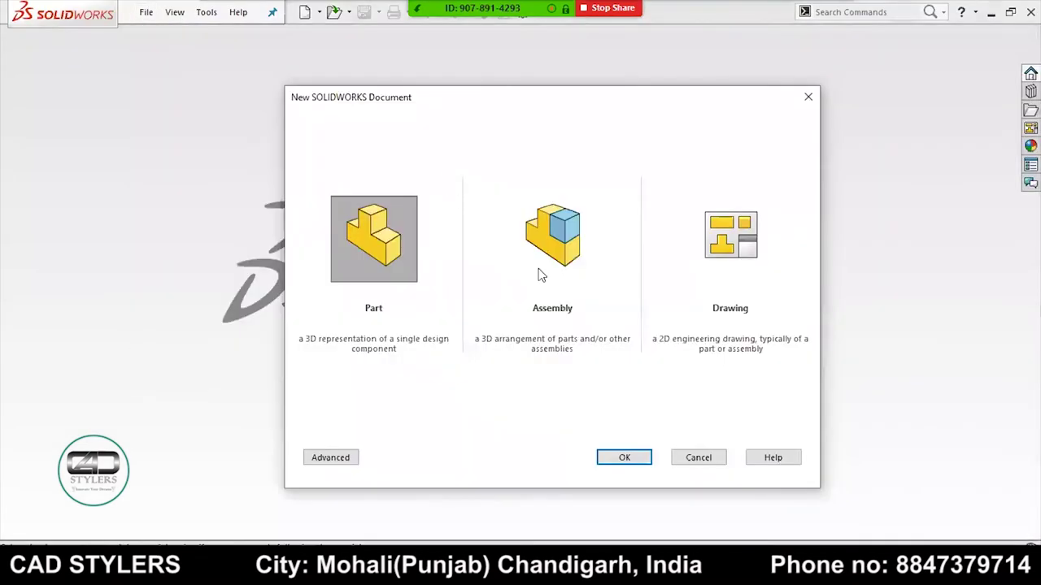
{"action": "left_click", "coordinate": [636, 459]}
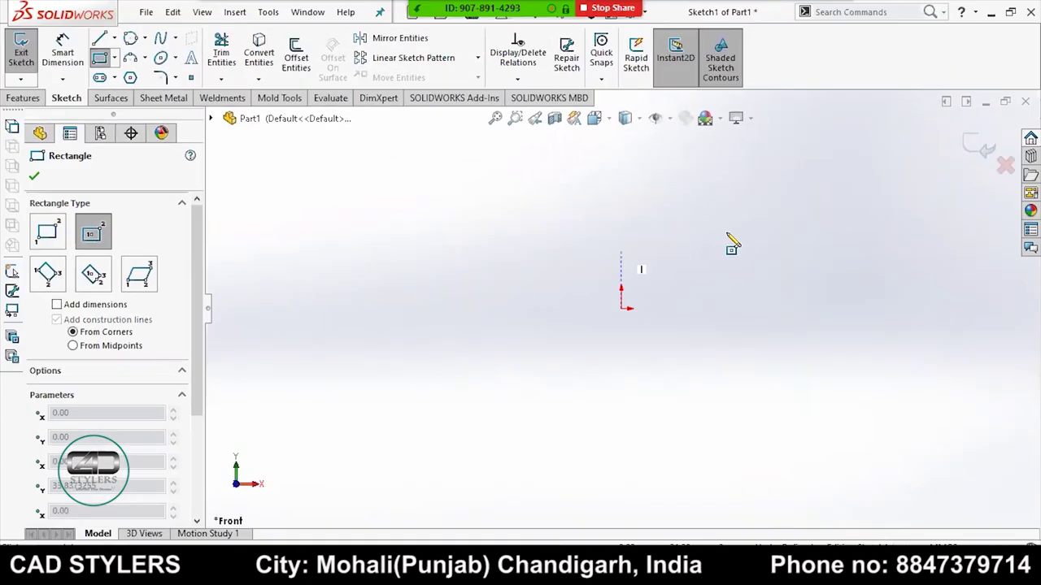
{"action": "left_click", "coordinate": [725, 233]}
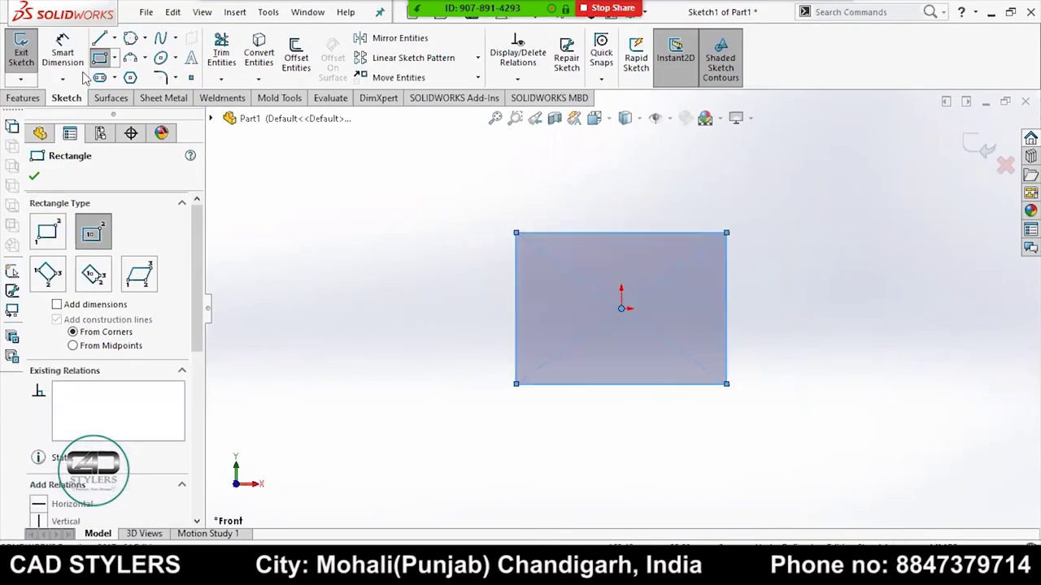
{"action": "key", "text": "Escape"}
Step: Dimension the rectangle's width and height to 100 each, making a square
{"action": "left_click", "coordinate": [611, 383]}
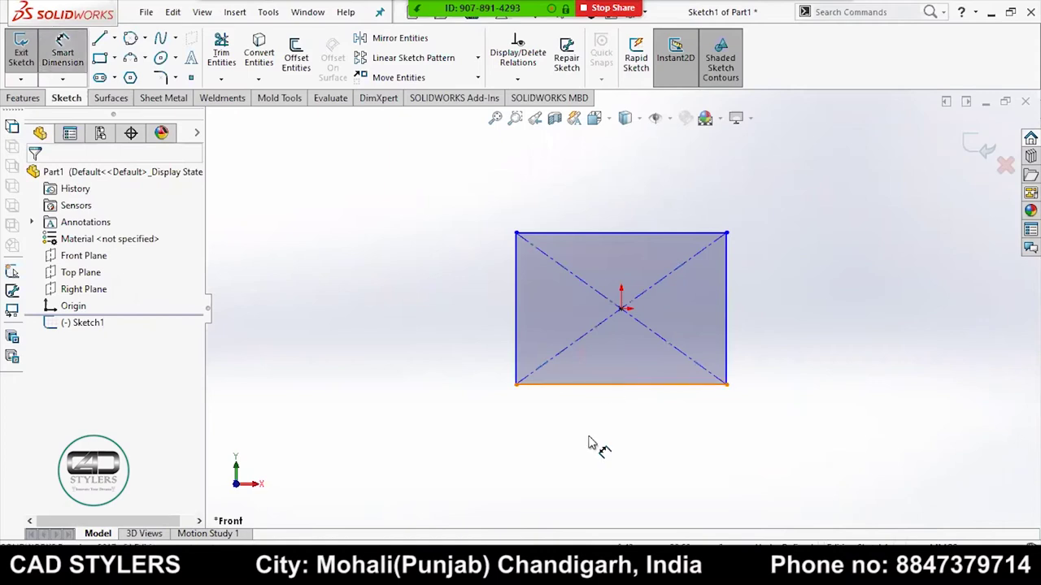
{"action": "left_click", "coordinate": [592, 439]}
{"action": "key", "text": "Return"}
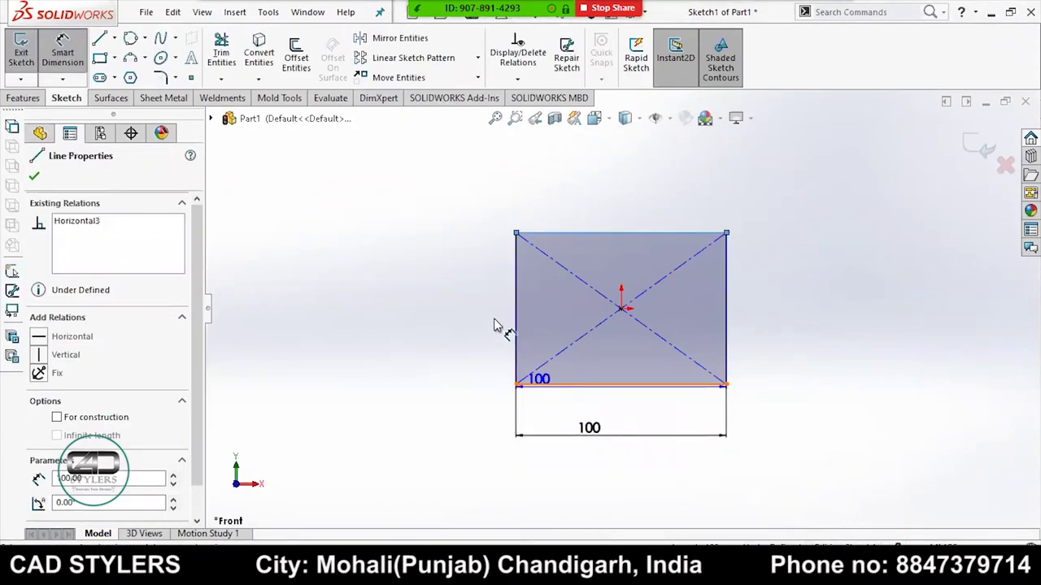
{"action": "left_click", "coordinate": [515, 325]}
{"action": "left_click", "coordinate": [498, 326]}
{"action": "type", "text": "100"}
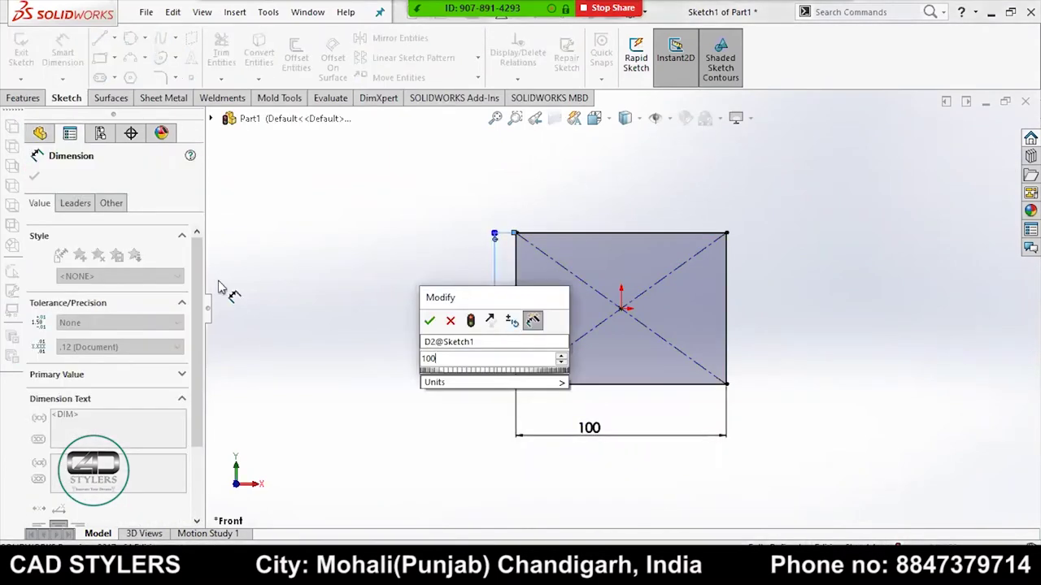
{"action": "key", "text": "Return"}
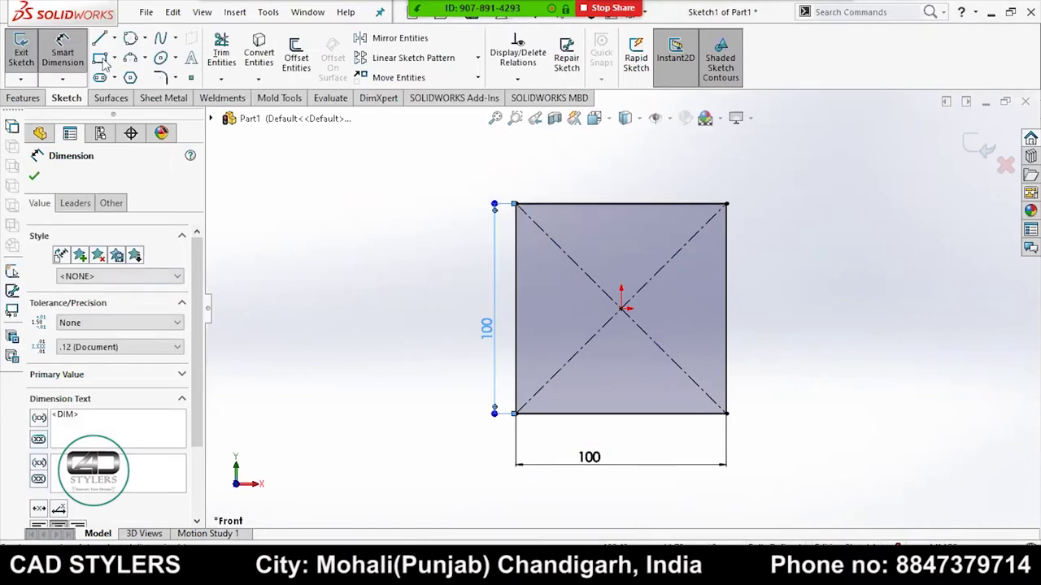
{"action": "key", "text": "Escape"}
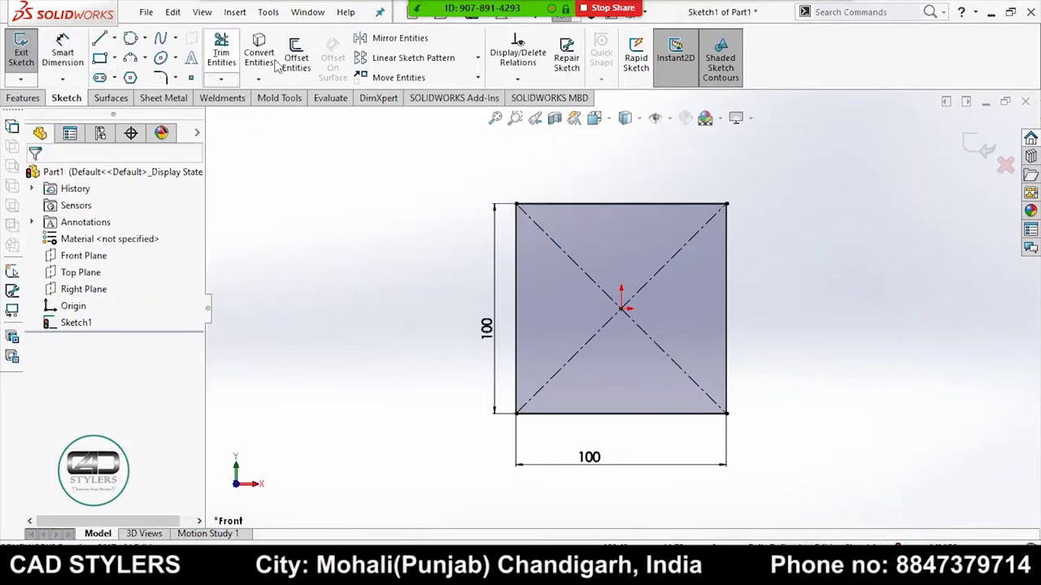
{"action": "left_click", "coordinate": [296, 58]}
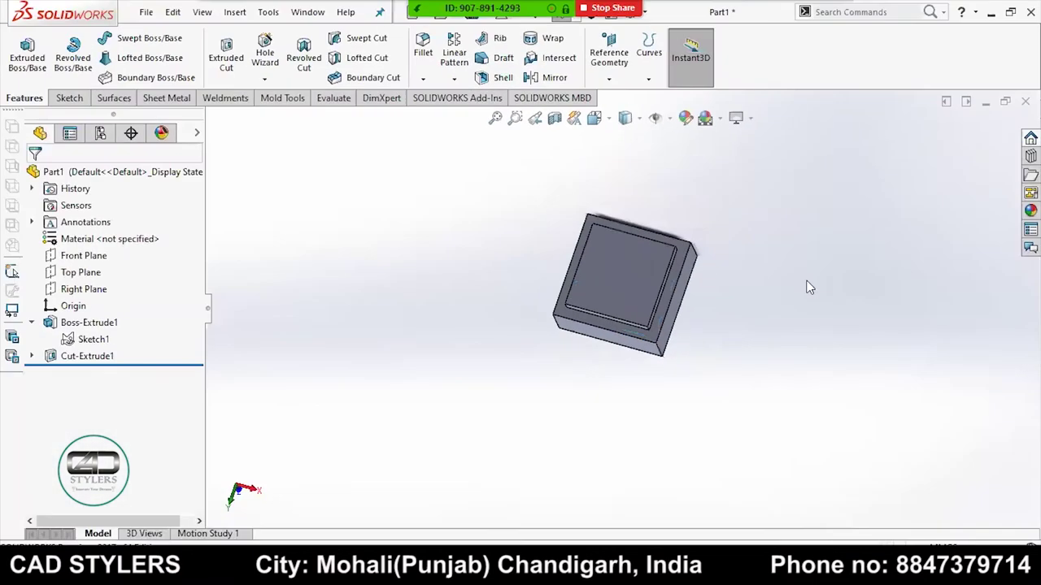
Step: Orbit and zoom the block to inspect its front, top and side faces
{"action": "left_click_drag", "start_coordinate": [809, 287], "coordinate": [734, 391]}
{"action": "scroll", "coordinate": [643, 347], "scroll_direction": "down", "scroll_amount": 2}
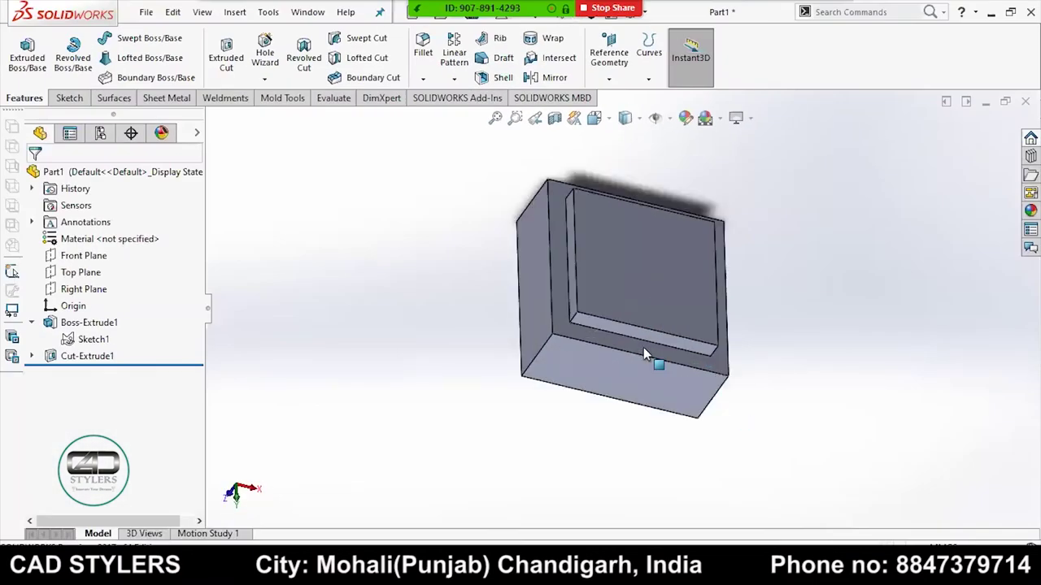
{"action": "scroll", "coordinate": [641, 345], "scroll_direction": "up", "scroll_amount": 2}
{"action": "scroll", "coordinate": [640, 355], "scroll_direction": "down", "scroll_amount": 2}
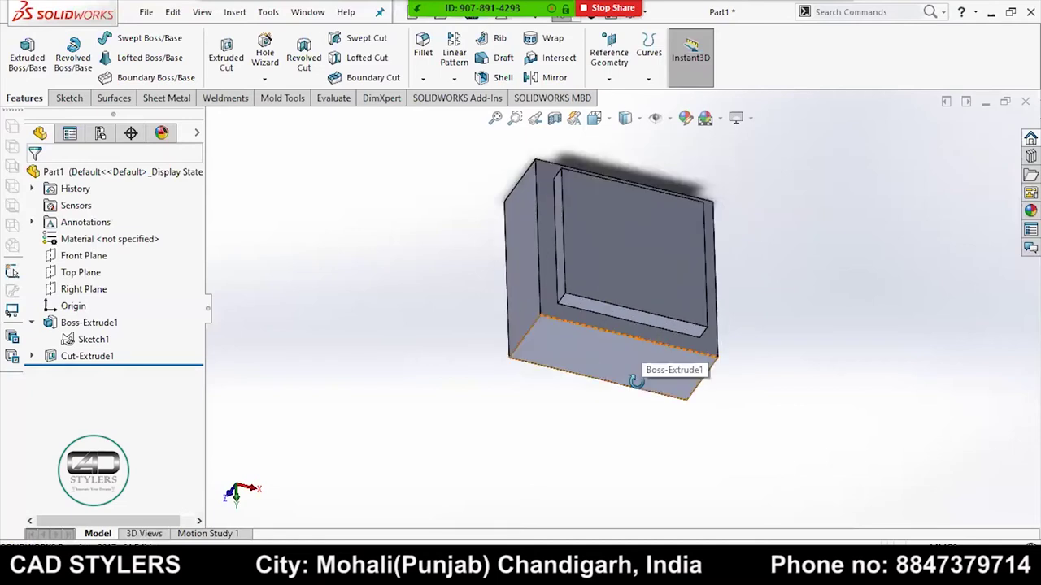
{"action": "scroll", "coordinate": [647, 389], "scroll_direction": "down", "scroll_amount": 1}
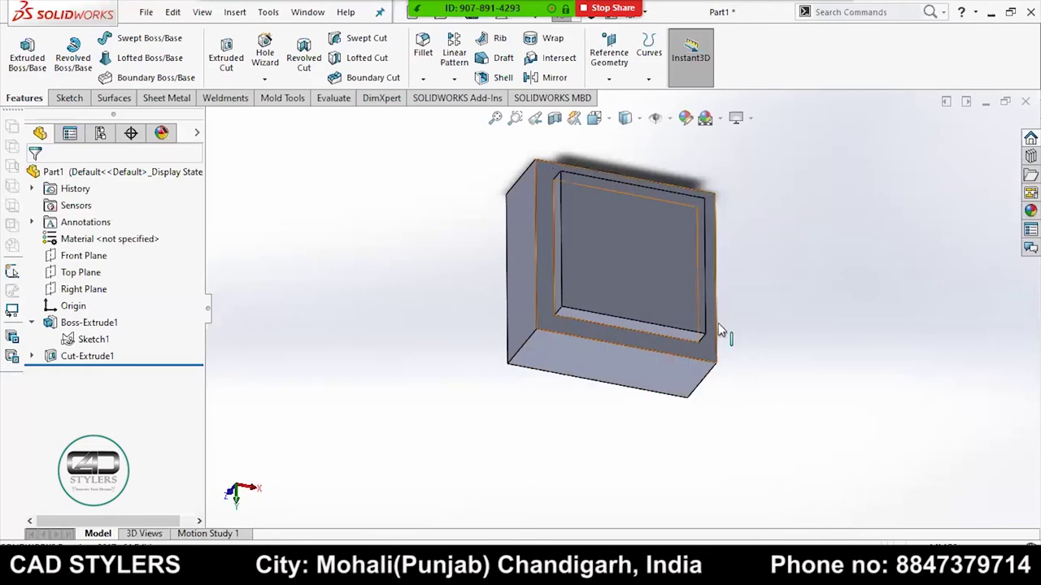
{"action": "mouse_move", "coordinate": [601, 166]}
{"action": "left_mouse_down"}
{"action": "mouse_move", "coordinate": [569, 437]}
{"action": "mouse_move", "coordinate": [665, 325]}
{"action": "left_mouse_up"}
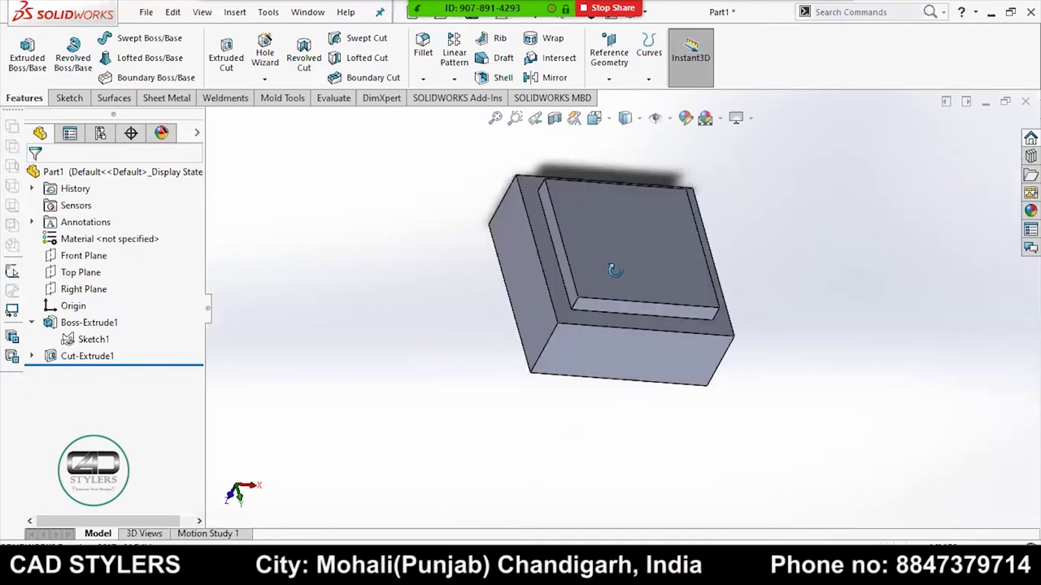
{"action": "key", "text": "Left"}
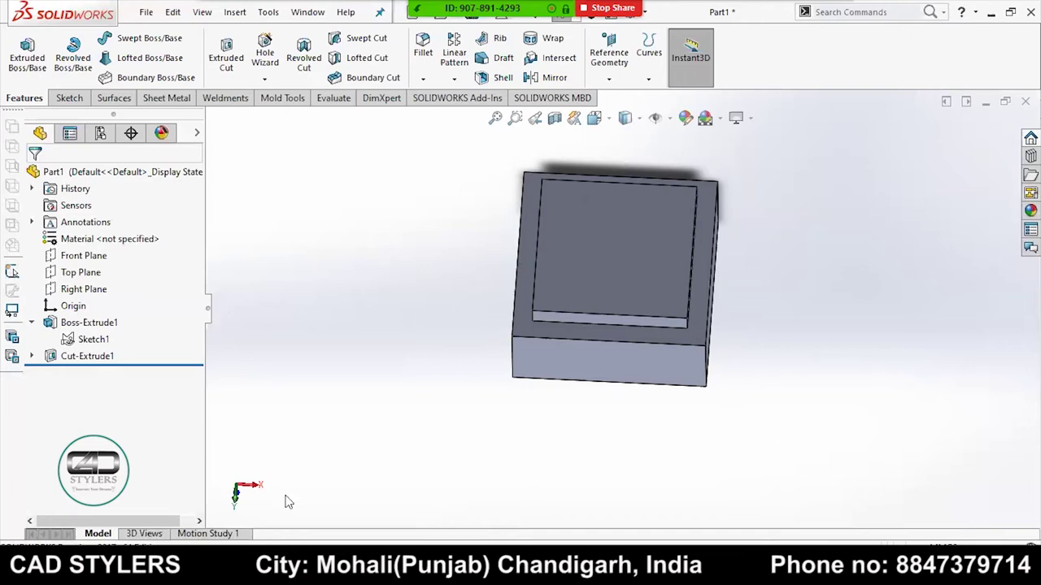
{"action": "scroll", "coordinate": [290, 489], "scroll_direction": "down", "scroll_amount": 3}
{"action": "left_click_drag", "start_coordinate": [289, 492], "coordinate": [248, 517]}
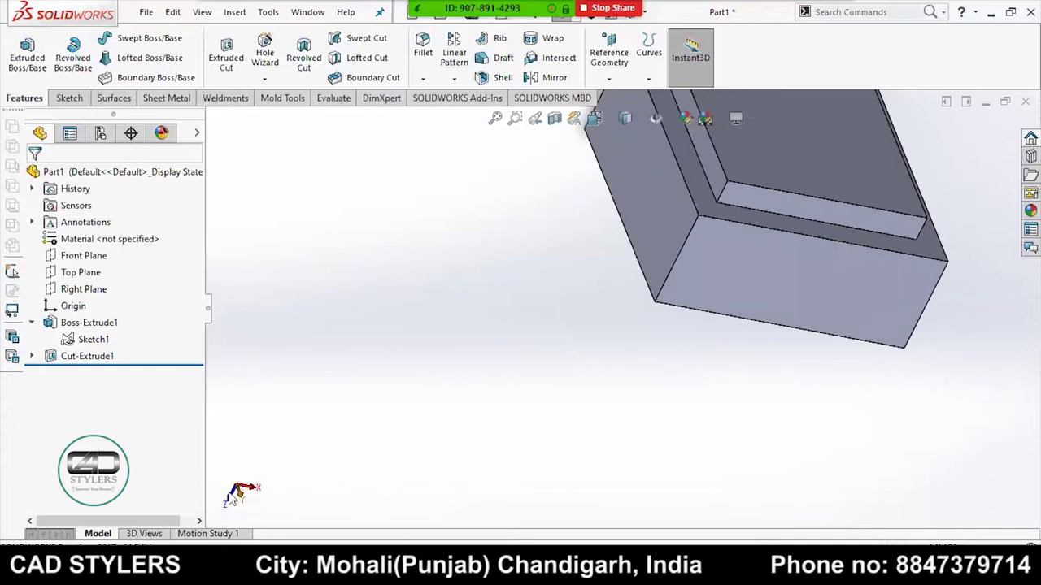
{"action": "left_click", "coordinate": [235, 497]}
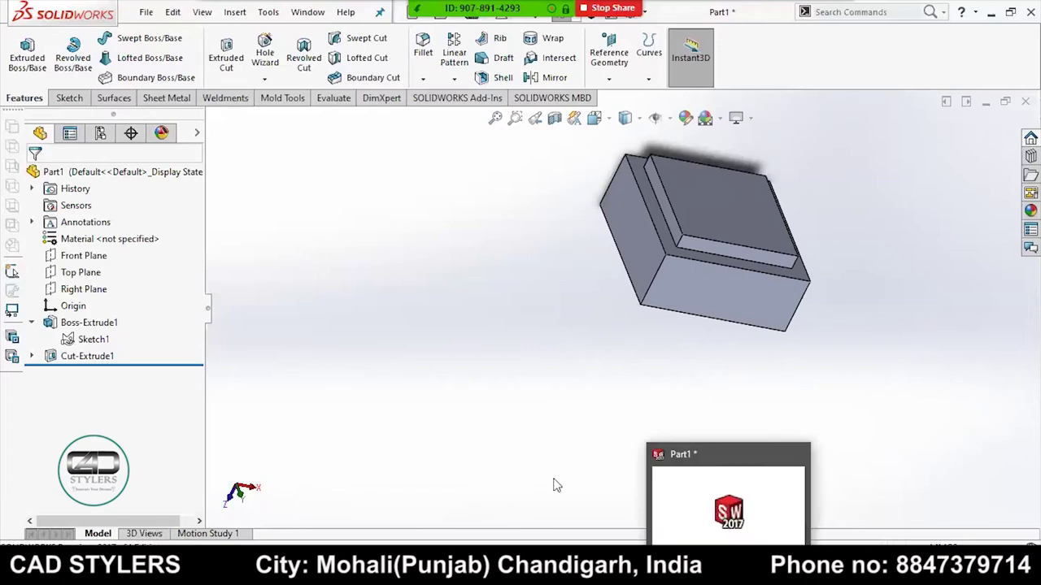
Step: Pan the block, select its front face, and orbit to view the pocketed top from above
{"action": "mouse_move", "coordinate": [534, 476]}
{"action": "left_mouse_down"}
{"action": "mouse_move", "coordinate": [517, 458]}
{"action": "mouse_move", "coordinate": [446, 472]}
{"action": "mouse_move", "coordinate": [593, 480]}
{"action": "left_mouse_up"}
{"action": "key", "text": "ctrl+Left"}
{"action": "key", "text": "ctrl+Left"}
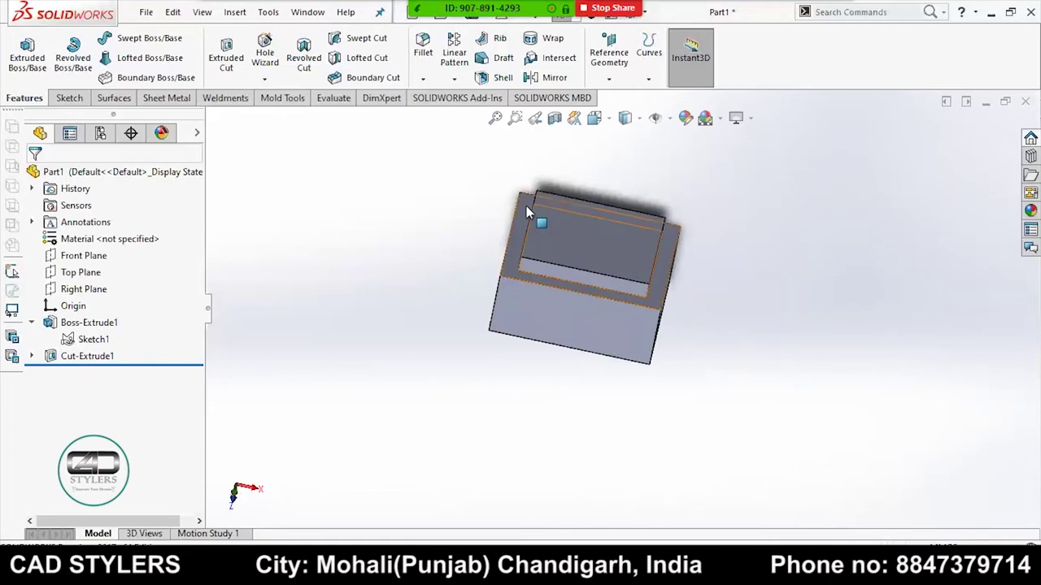
{"action": "left_click", "coordinate": [499, 277]}
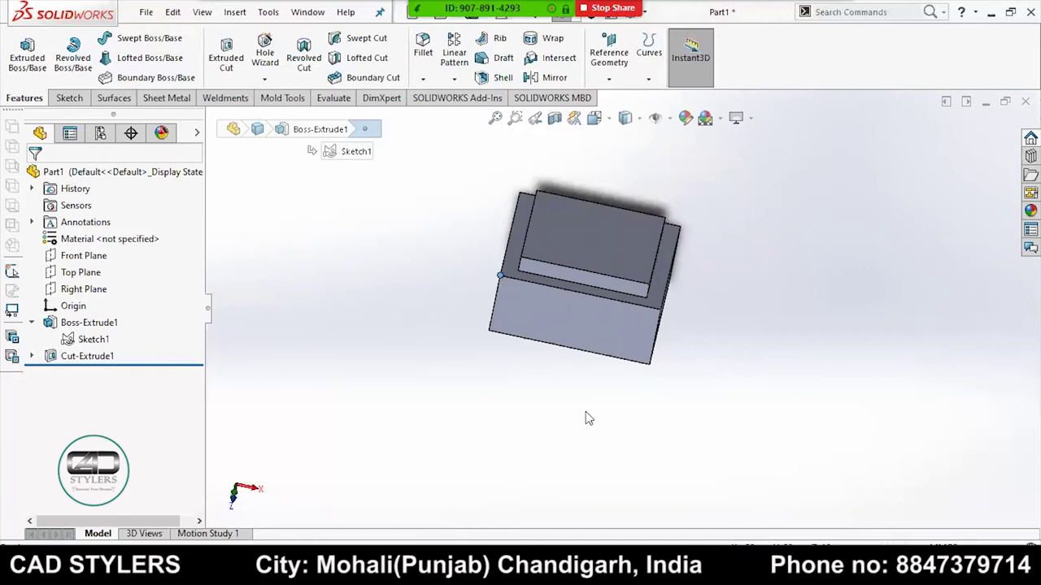
{"action": "scroll", "coordinate": [642, 299], "scroll_direction": "up", "scroll_amount": 3}
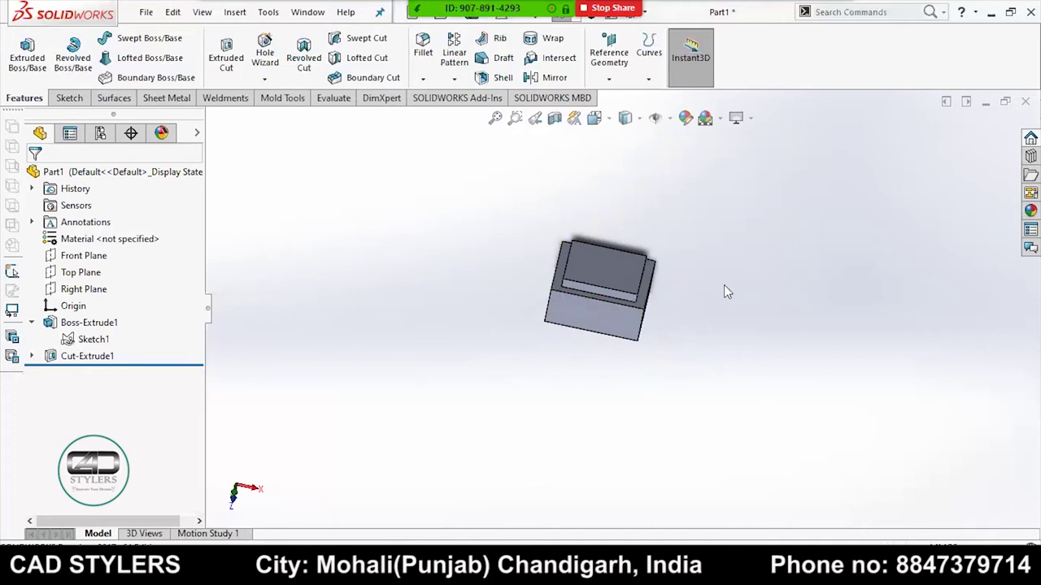
{"action": "left_click_drag", "start_coordinate": [709, 275], "coordinate": [711, 281]}
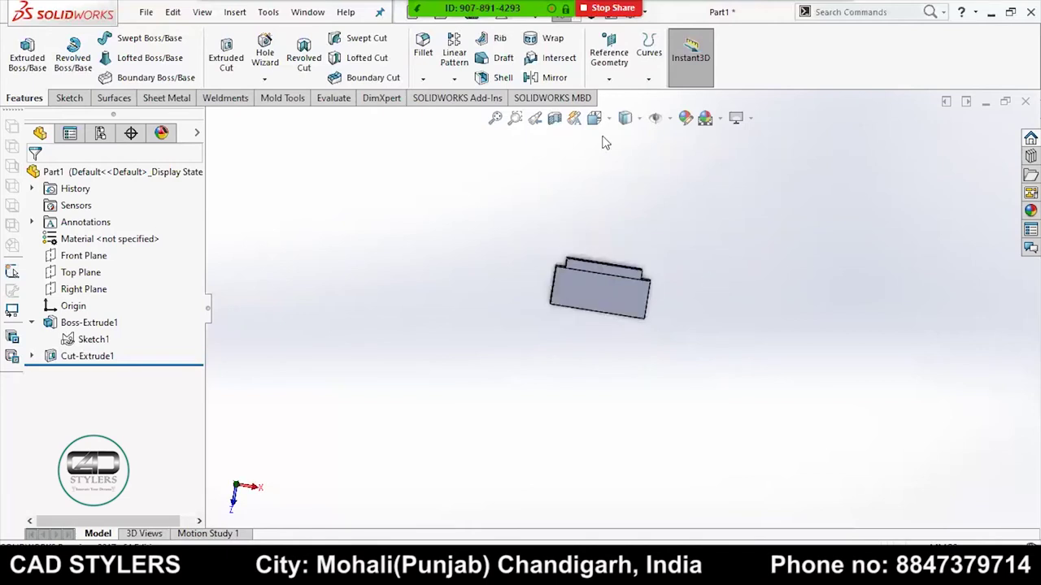
{"action": "left_click_drag", "start_coordinate": [601, 136], "coordinate": [579, 231]}
{"action": "left_click_drag", "start_coordinate": [683, 310], "coordinate": [681, 360]}
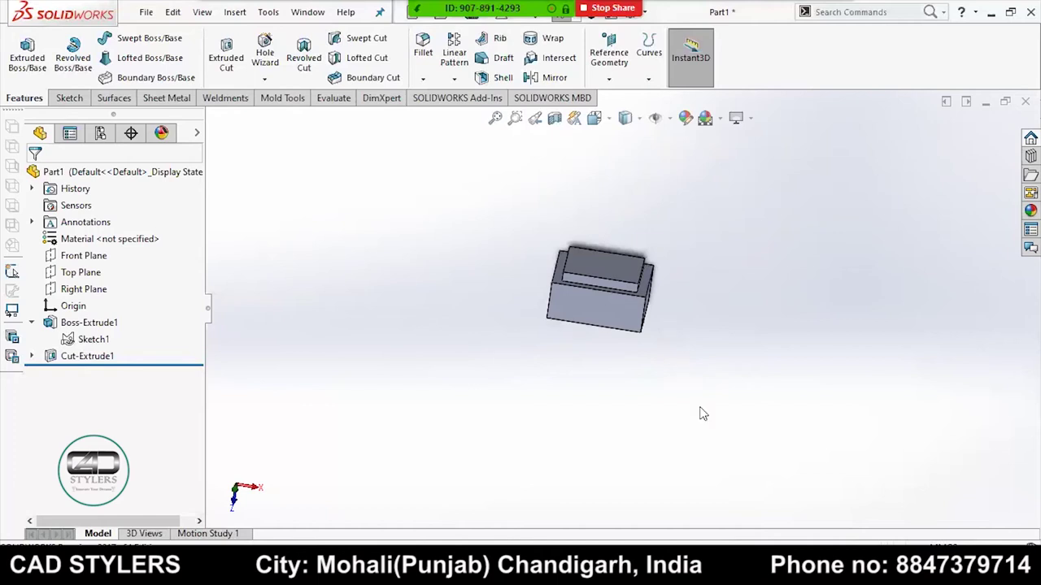
{"action": "left_click_drag", "start_coordinate": [703, 414], "coordinate": [655, 457]}
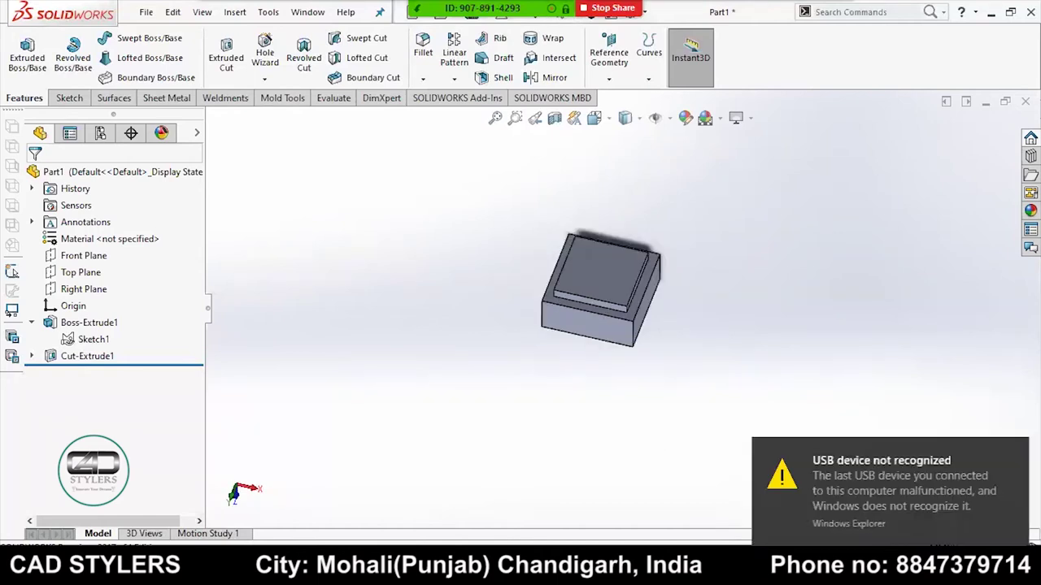
Step: Back in Word, begin page 2 with program number O0001 followed by (PROGRAMM NAME)
{"action": "key", "text": "alt+Tab"}
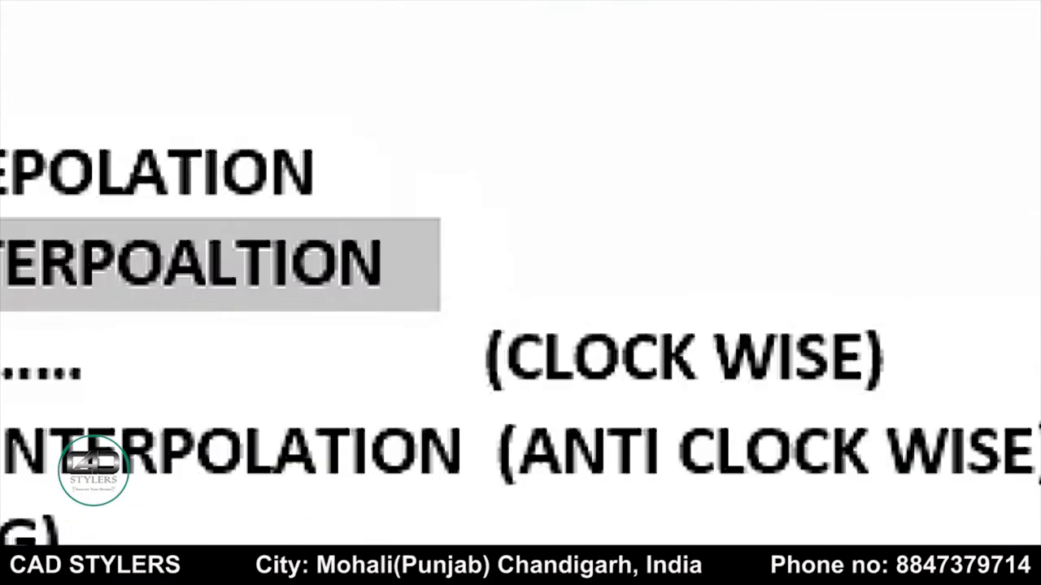
{"action": "scroll", "coordinate": [333, 301], "scroll_direction": "down", "scroll_amount": 5}
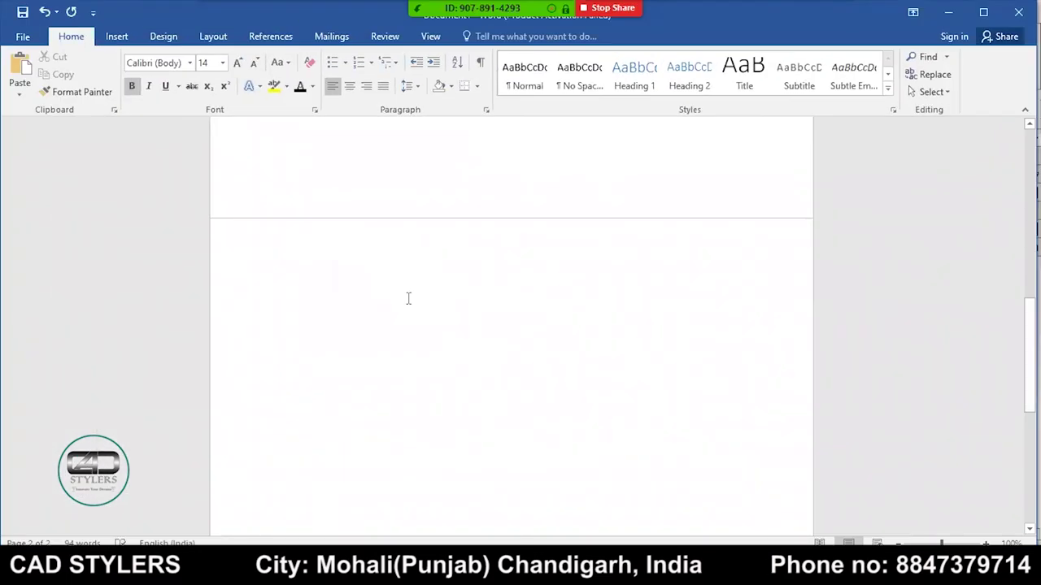
{"action": "left_click", "coordinate": [409, 298]}
{"action": "type", "text": "o001"}
{"action": "key", "text": "BackSpace"}
{"action": "type", "text": "01;"}
{"action": "double_click", "coordinate": [362, 289]}
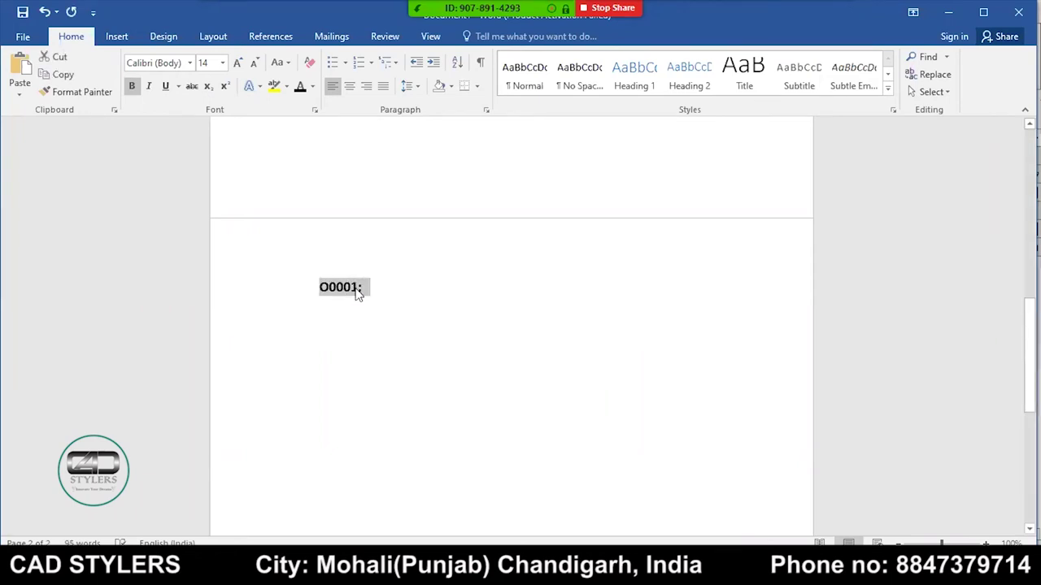
{"action": "left_click", "coordinate": [379, 287]}
{"action": "type", "text": "()"}
{"action": "type", "text": "P"}
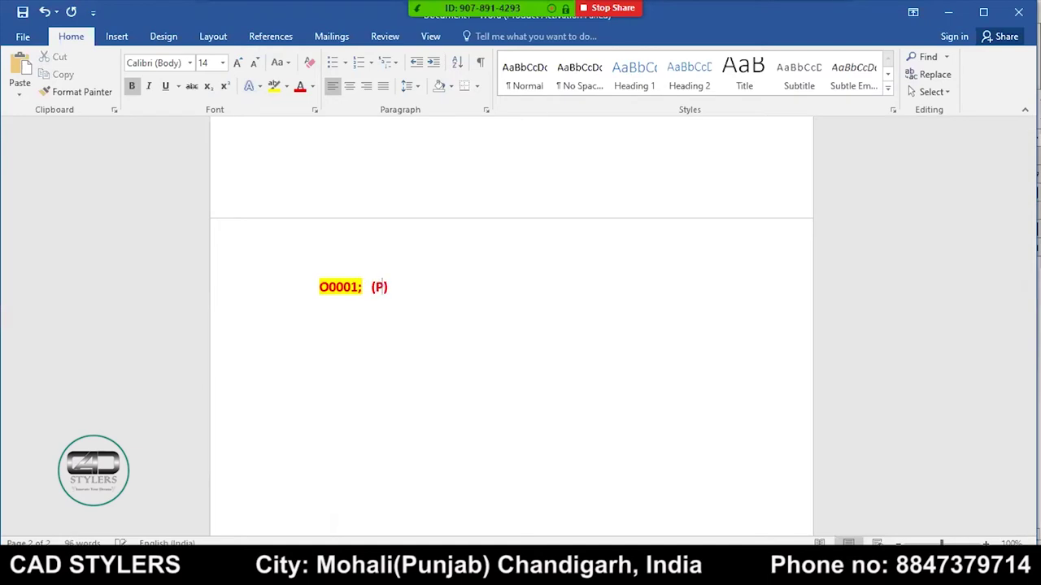
{"action": "type", "text": "ROGRAMM NA"}
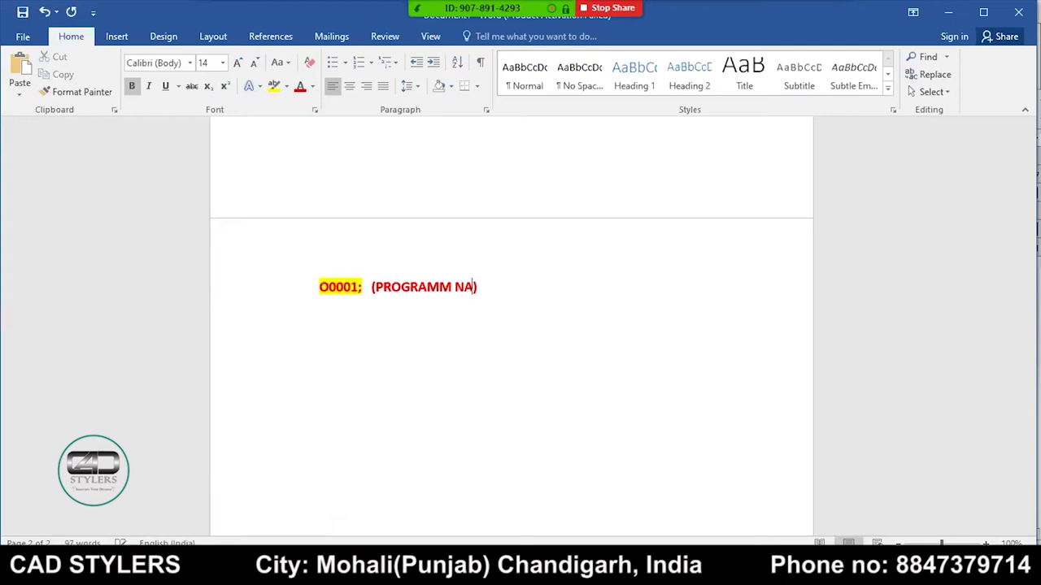
{"action": "type", "text": "ME"}
{"action": "key", "text": "Return"}
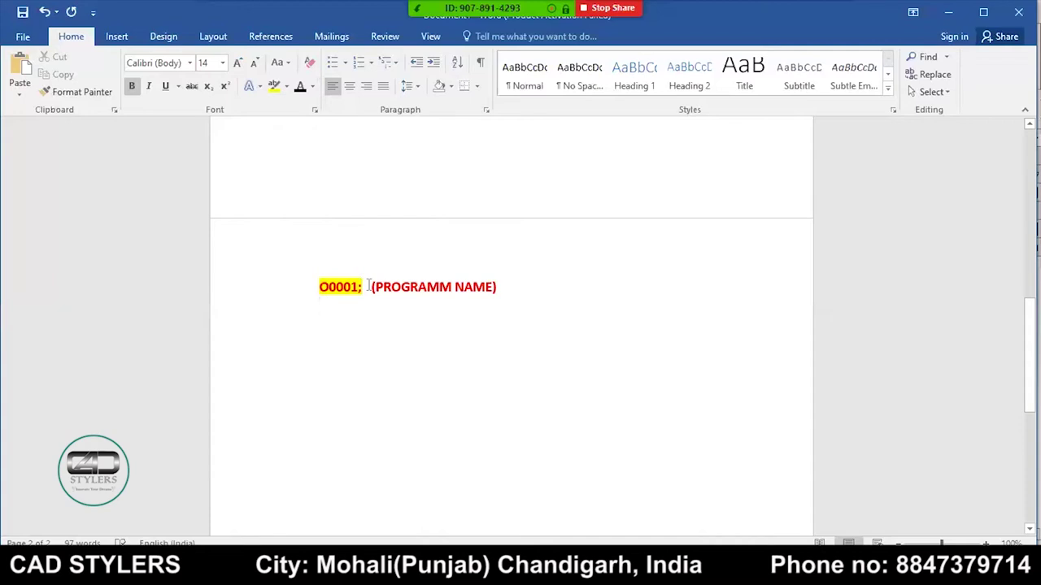
Step: Add the program number range O0001-O9999 after (PROGRAMM NAME) on the header line
{"action": "left_click", "coordinate": [522, 291]}
{"action": "left_click_drag", "start_coordinate": [361, 287], "coordinate": [493, 297]}
{"action": "left_click", "coordinate": [374, 303]}
{"action": "key", "text": "BackSpace"}
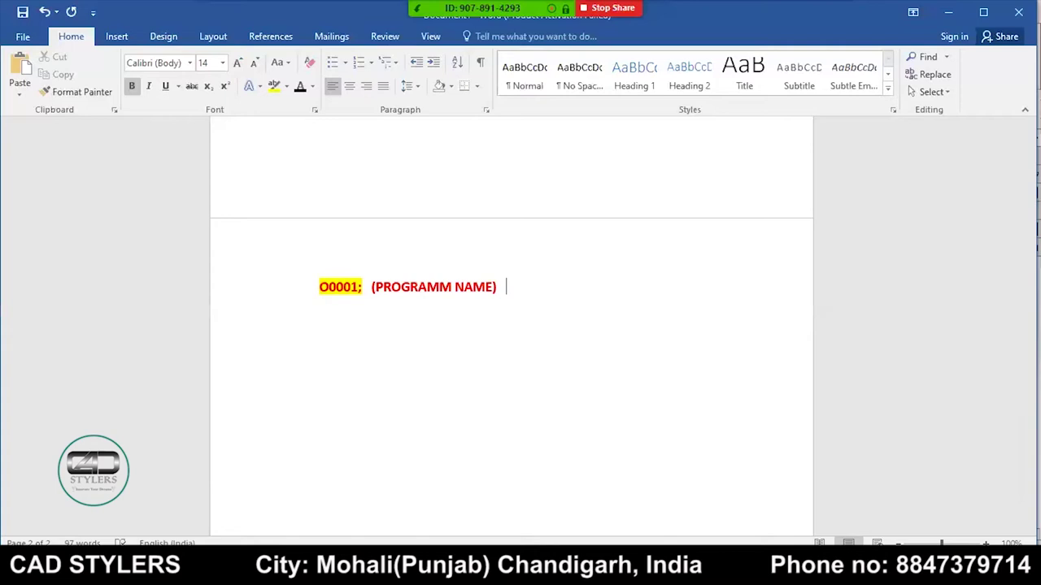
{"action": "type", "text": "O"}
{"action": "type", "text": "000"}
{"action": "type", "text": "1"}
{"action": "type", "text": "-"}
{"action": "type", "text": "O00"}
{"action": "key", "text": "BackSpace"}
{"action": "key", "text": "BackSpace"}
{"action": "type", "text": "999"}
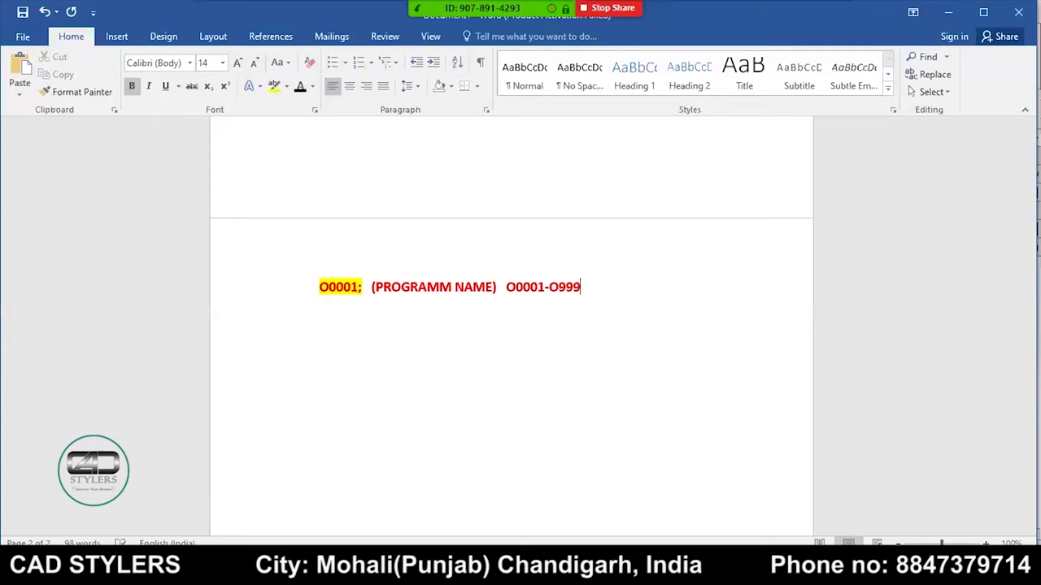
{"action": "type", "text": "9"}
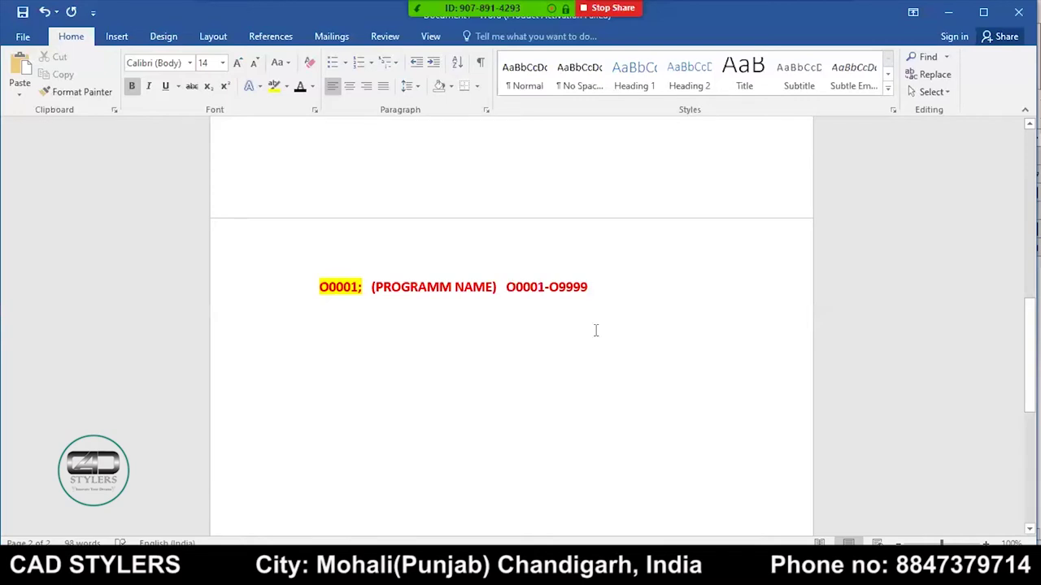
Step: Wrap the range in brackets as (O0001-O9999), underline it, and start a new line
{"action": "key", "text": "ctrl+Left"}
{"action": "key", "text": "ctrl+Left"}
{"action": "key", "text": "ctrl+Left"}
{"action": "type", "text": "("}
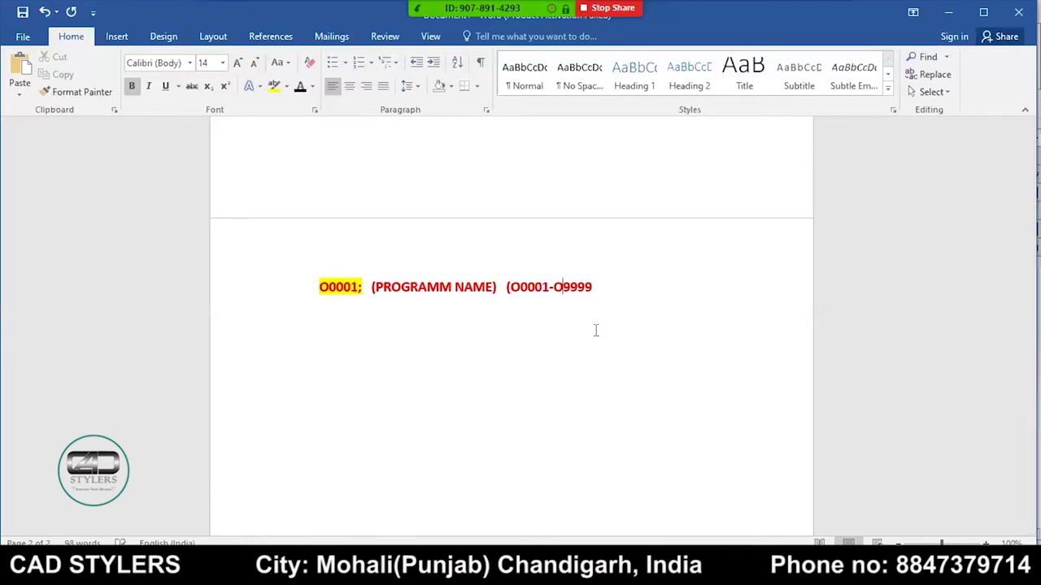
{"action": "key", "text": "End"}
{"action": "type", "text": ")"}
{"action": "left_click_drag", "start_coordinate": [506, 286], "coordinate": [596, 293]}
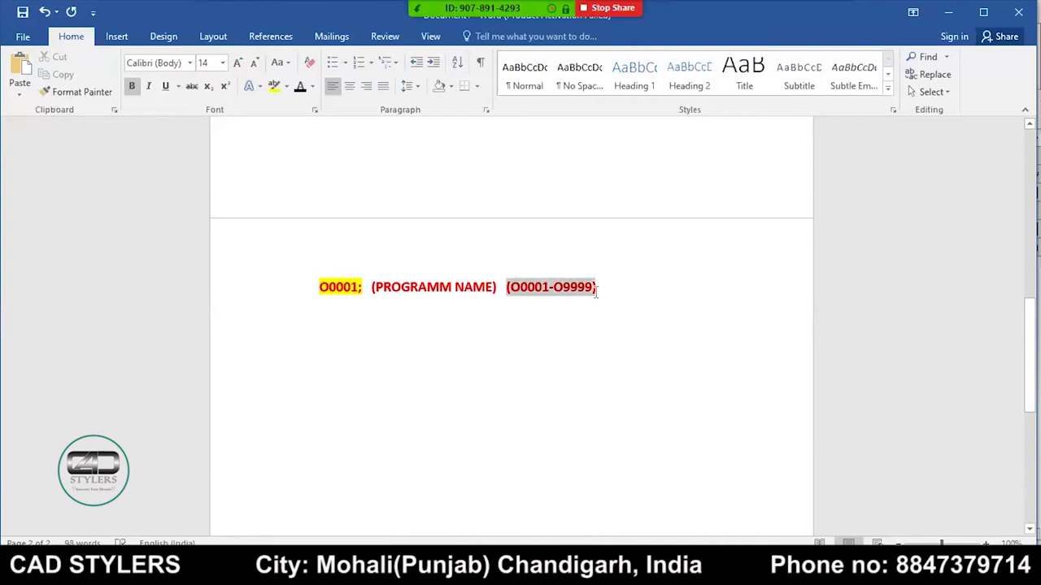
{"action": "key", "text": "End"}
{"action": "key", "text": "Return"}
Step: Type G17G21G90, checking the G21 metric, G20 inch and G90 absolute entries in the list
{"action": "type", "text": "G"}
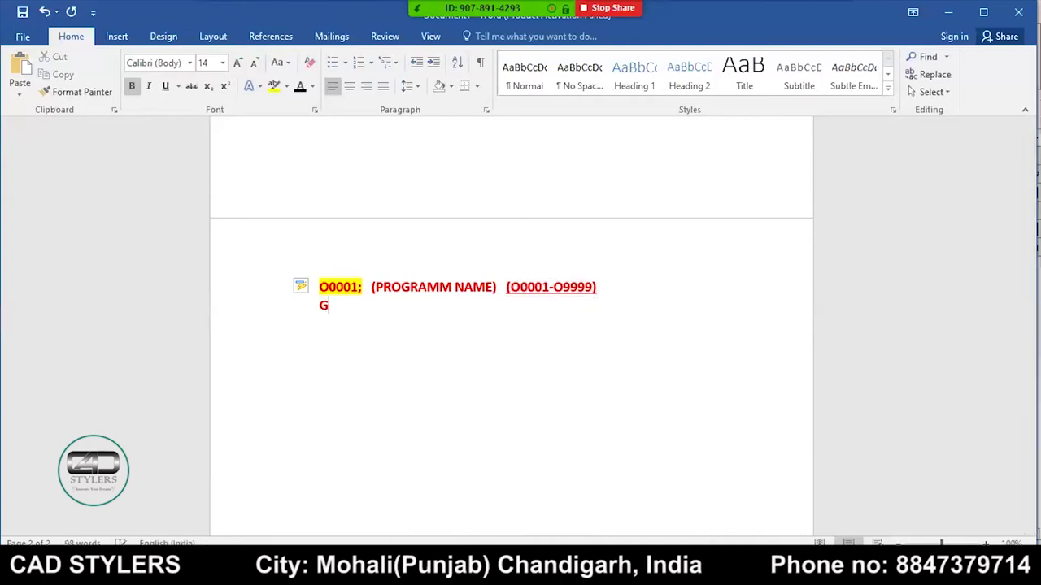
{"action": "type", "text": "17G"}
{"action": "type", "text": "21"}
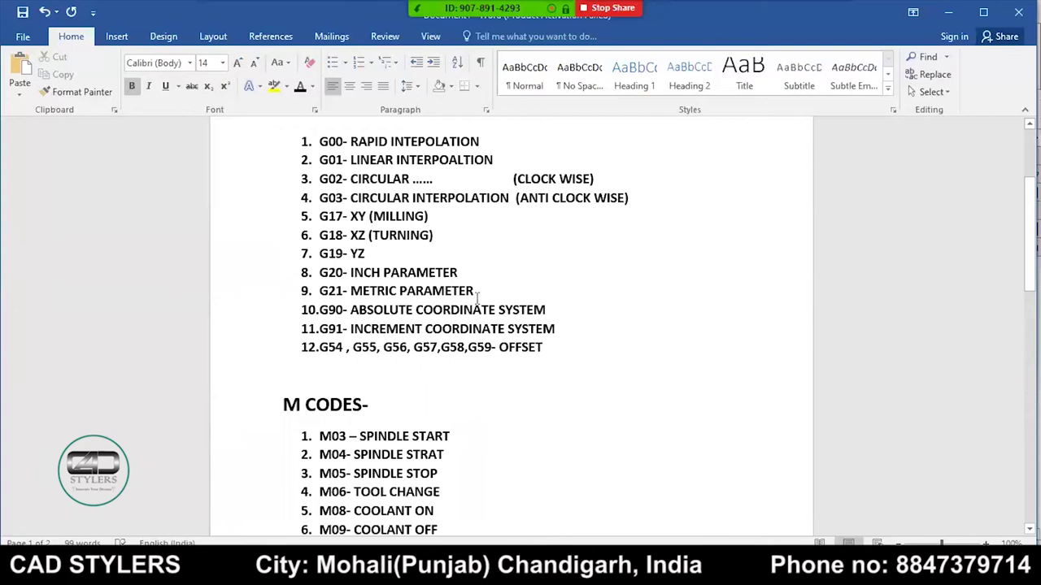
{"action": "triple_click", "coordinate": [478, 293]}
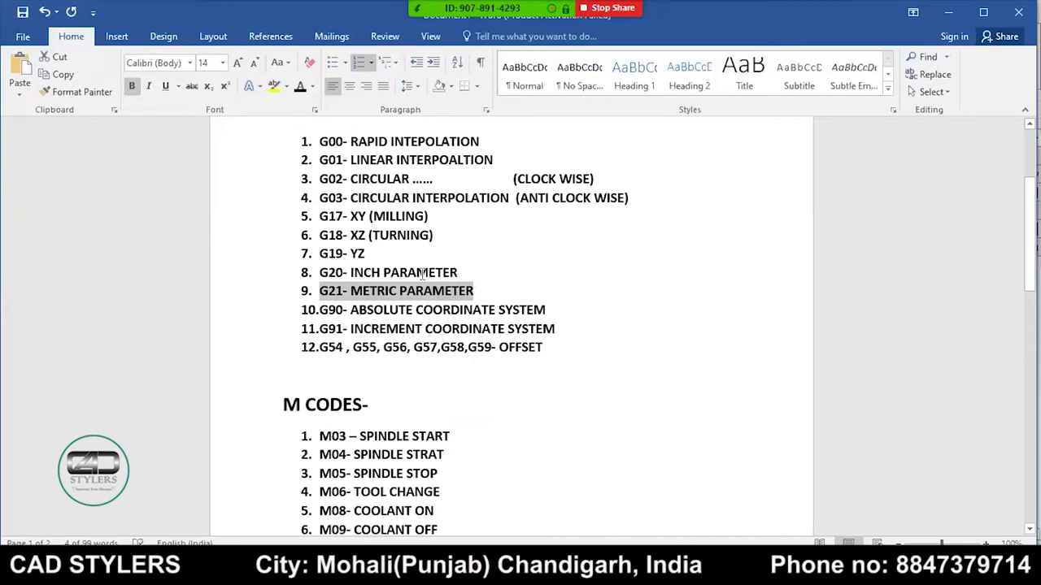
{"action": "triple_click", "coordinate": [341, 277]}
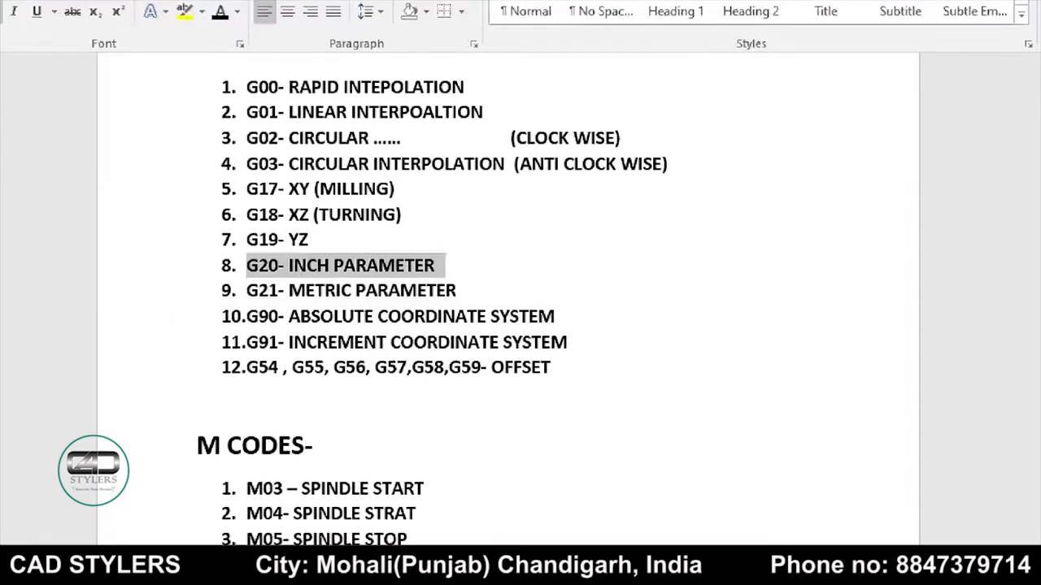
{"action": "scroll", "coordinate": [394, 260], "scroll_direction": "down", "scroll_amount": 3}
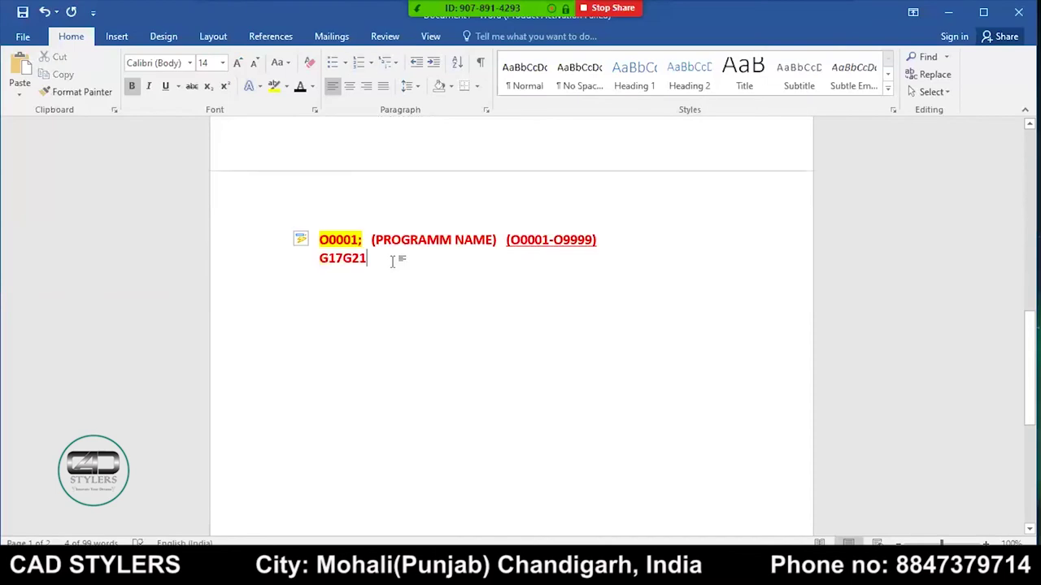
{"action": "type", "text": "G"}
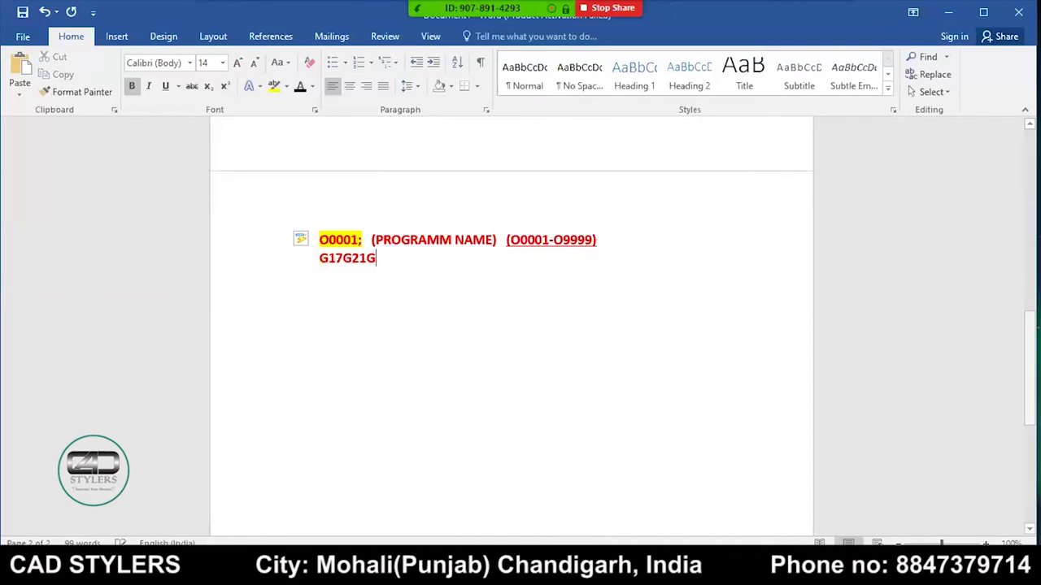
{"action": "type", "text": "90"}
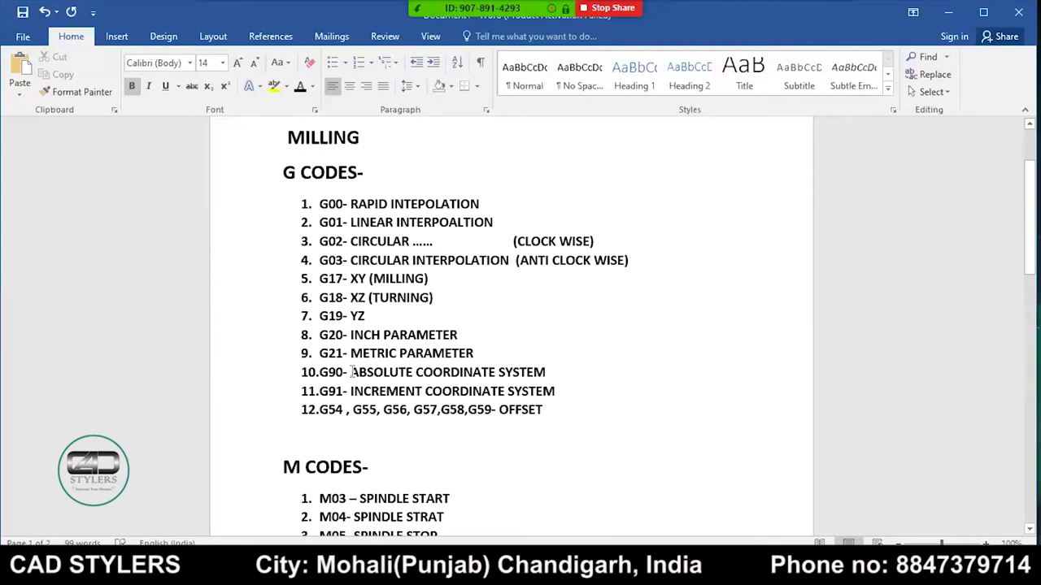
{"action": "left_click", "coordinate": [543, 372]}
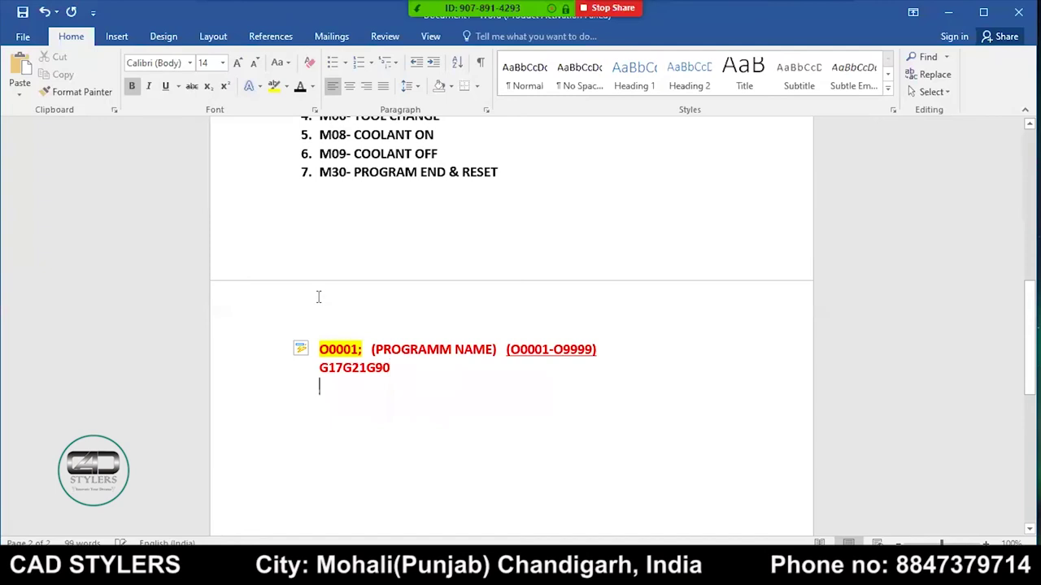
Step: Complete the block as G17G21G90G94G55; and start a new line below it
{"action": "left_click", "coordinate": [409, 367]}
{"action": "type", "text": "G"}
{"action": "type", "text": "55"}
{"action": "key", "text": "BackSpace"}
{"action": "key", "text": "BackSpace"}
{"action": "key", "text": "BackSpace"}
{"action": "type", "text": "G"}
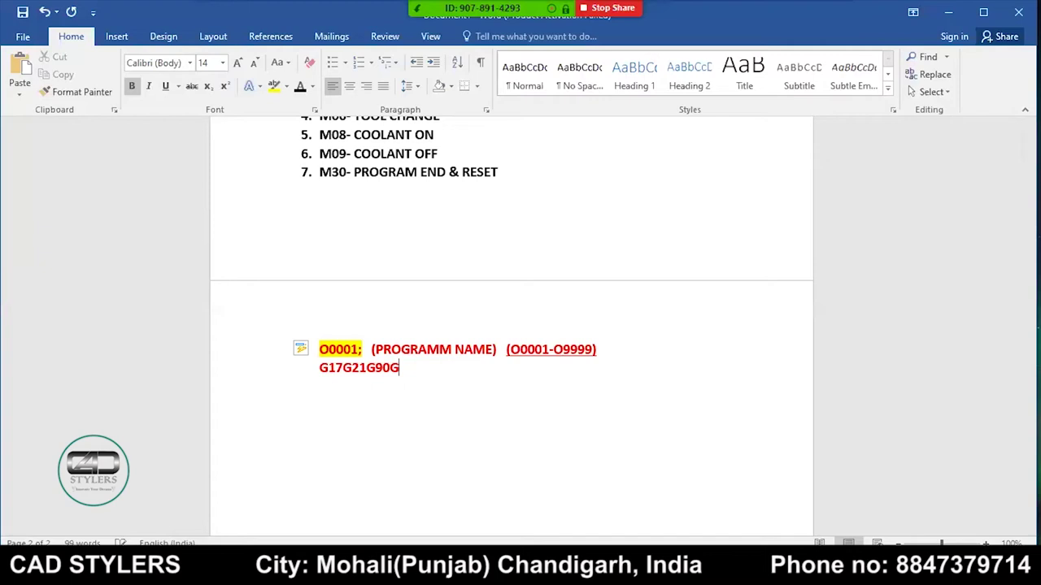
{"action": "type", "text": "954"}
{"action": "key", "text": "BackSpace"}
{"action": "key", "text": "BackSpace"}
{"action": "type", "text": "4G5"}
{"action": "type", "text": "5;"}
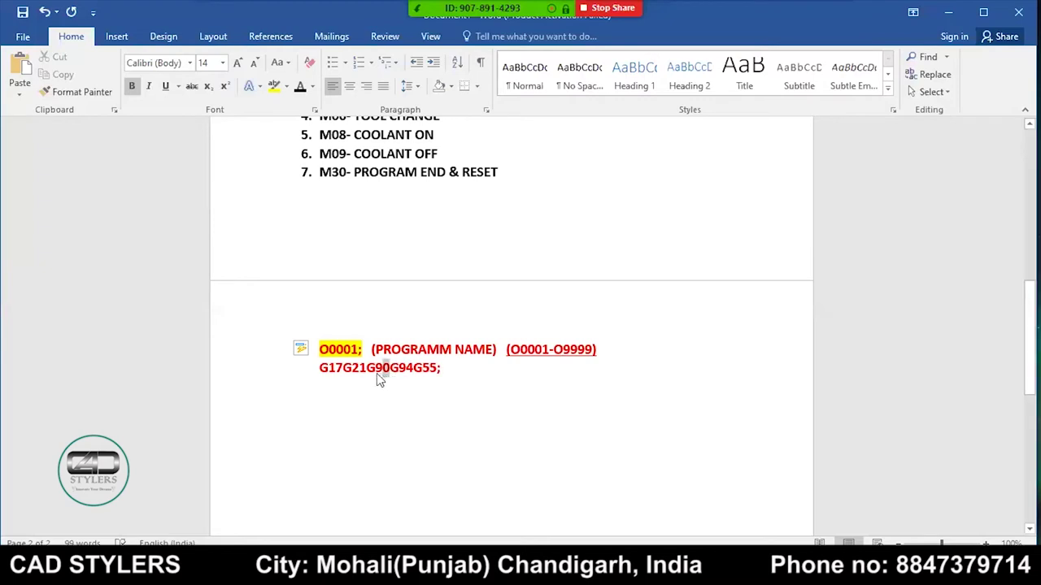
{"action": "key", "text": "Return"}
{"action": "scroll", "coordinate": [572, 270], "scroll_direction": "up", "scroll_amount": 5}
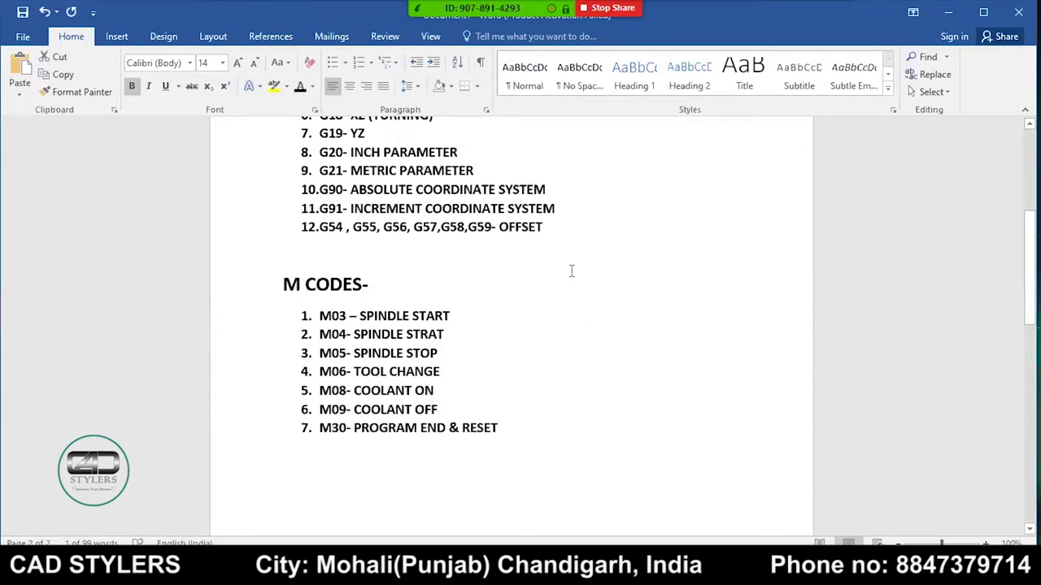
Step: Insert 'G94- FEED RATE (MM/REVOLUTION)' and 'G95- FEED RATE (MM/MIN)' as items after G91
{"action": "scroll", "coordinate": [502, 226], "scroll_direction": "up", "scroll_amount": 1}
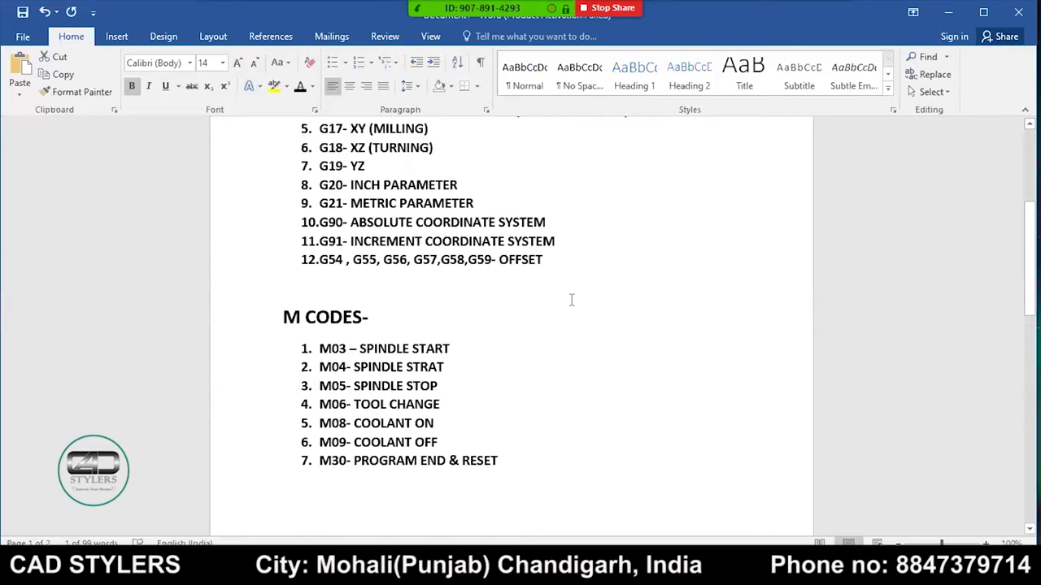
{"action": "scroll", "coordinate": [571, 300], "scroll_direction": "up", "scroll_amount": 1}
{"action": "left_click", "coordinate": [555, 282]}
{"action": "key", "text": "Return"}
{"action": "type", "text": "G94"}
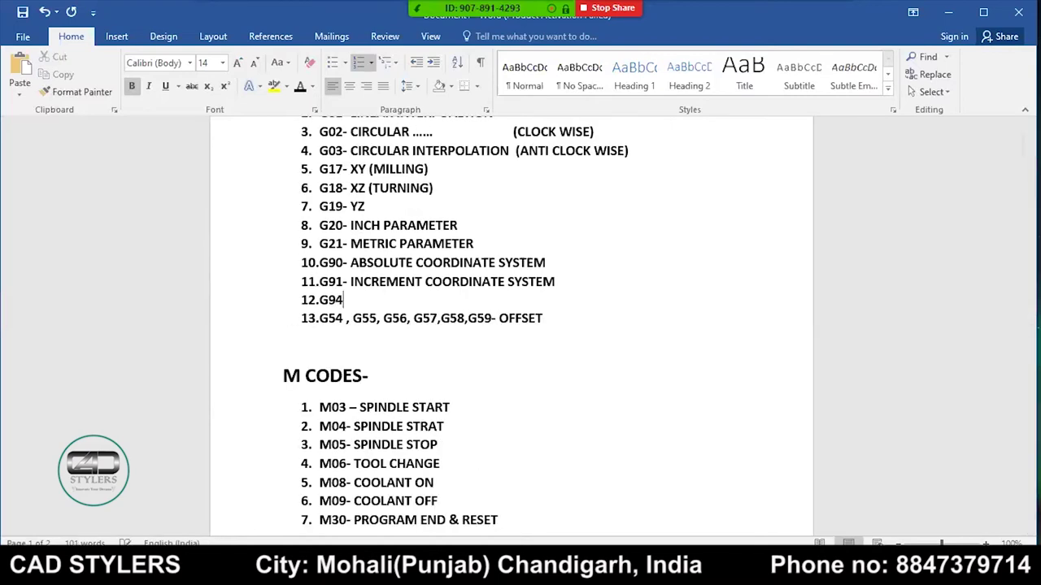
{"action": "type", "text": "- "}
{"action": "type", "text": "FEED"}
{"action": "type", "text": " RATE"}
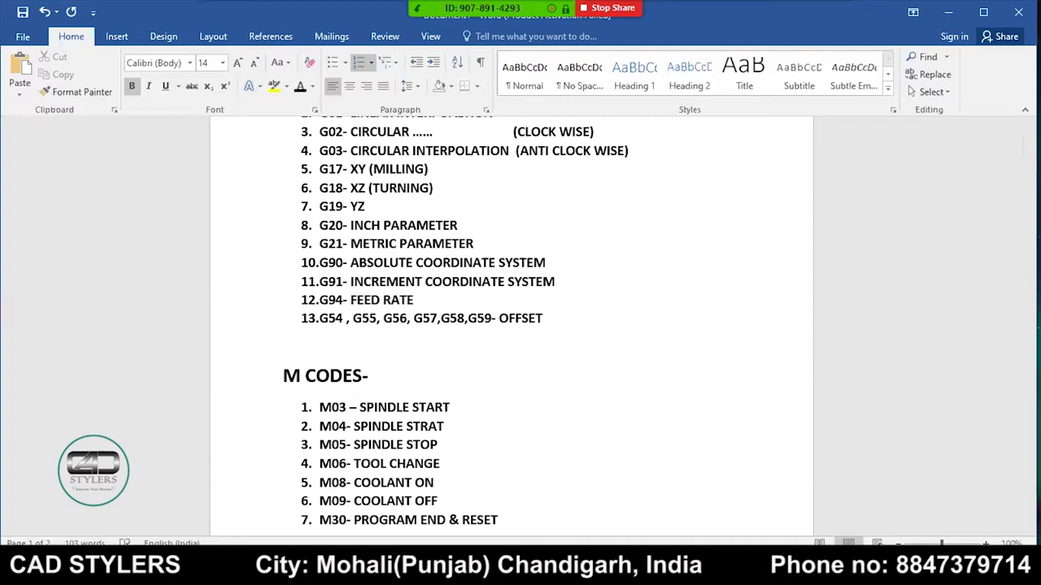
{"action": "type", "text": " ()"}
{"action": "key", "text": "Left"}
{"action": "type", "text": "MM"}
{"action": "type", "text": "/REVOLUTION"}
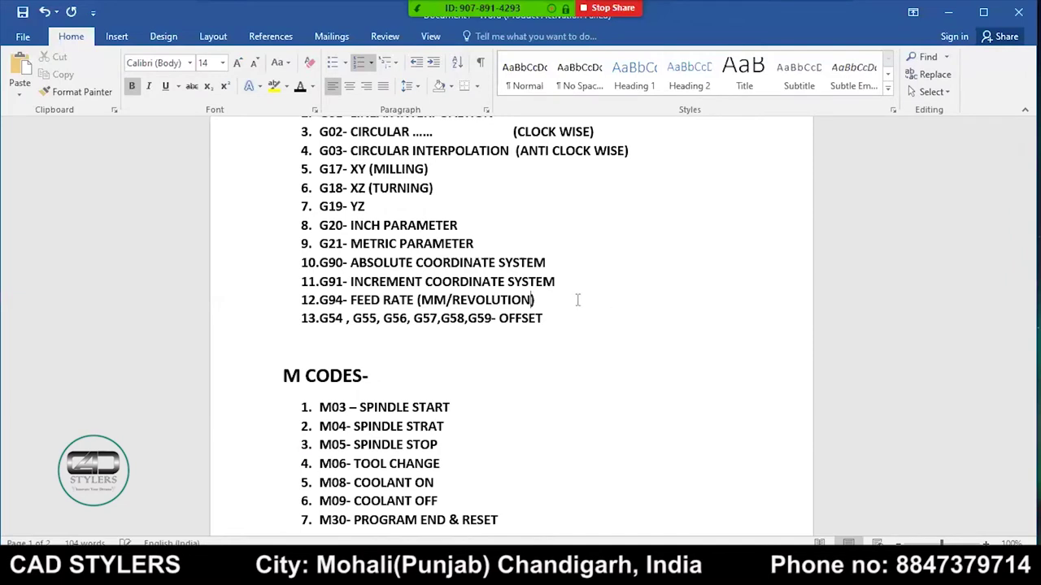
{"action": "key", "text": "Return"}
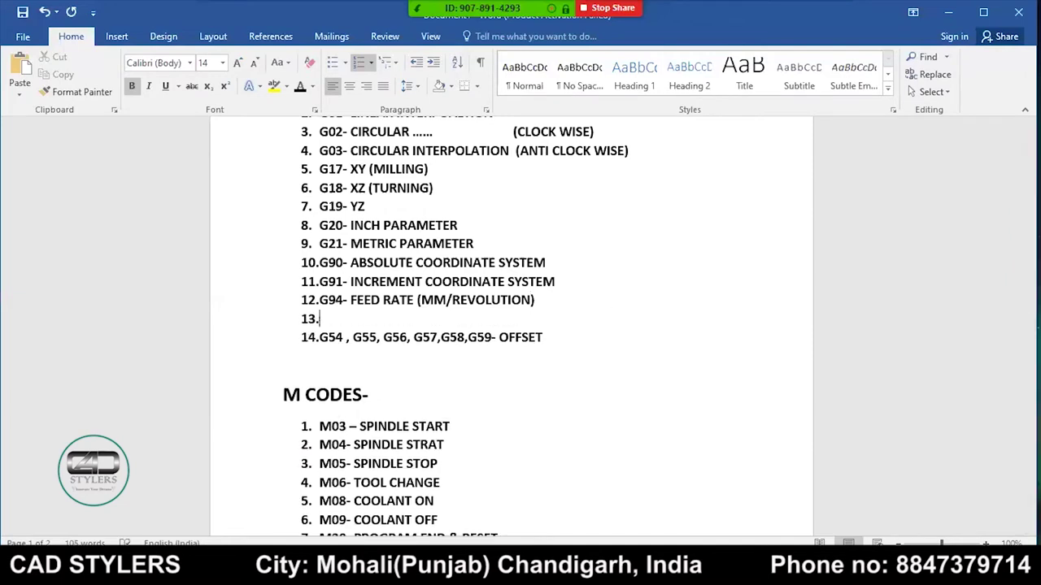
{"action": "type", "text": "G95"}
{"action": "type", "text": "- FEED RATE (MM)"}
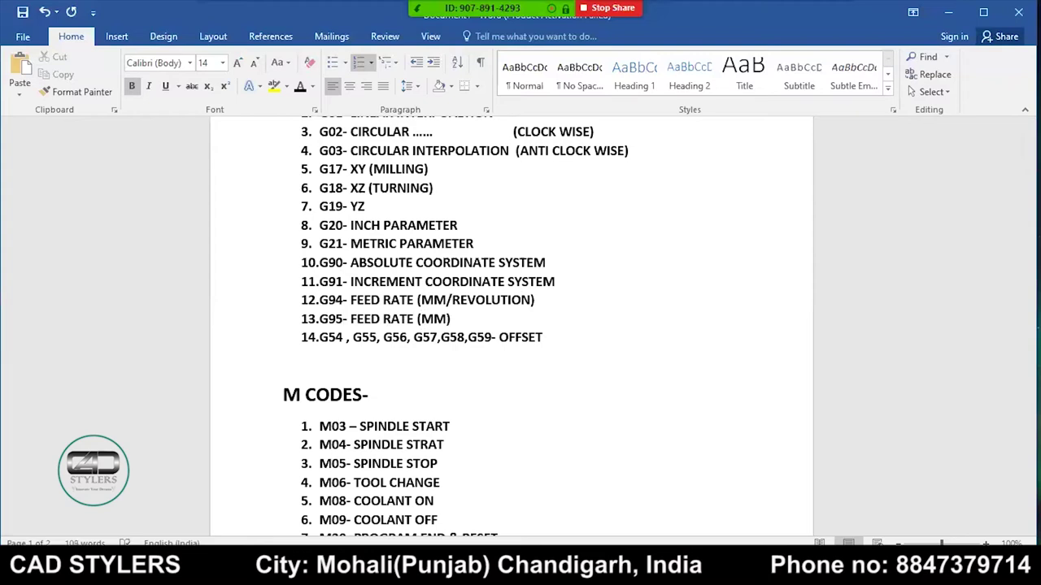
{"action": "type", "text": "/MIN"}
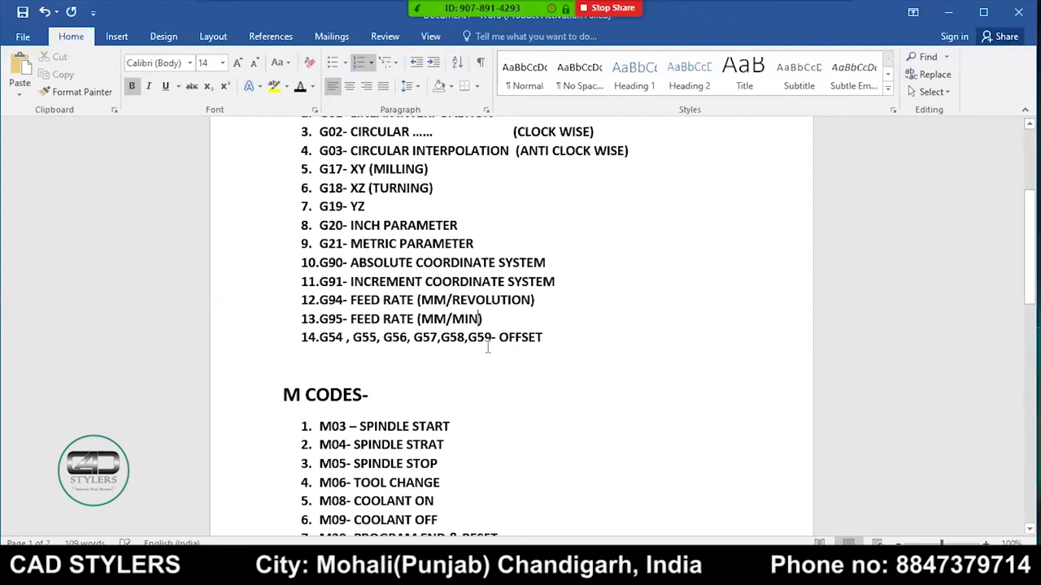
{"action": "scroll", "coordinate": [459, 348], "scroll_direction": "down", "scroll_amount": 3}
Step: Select the G17G21G90G94G55; block and the G55 entry in the G-code reference list
{"action": "scroll", "coordinate": [457, 345], "scroll_direction": "down", "scroll_amount": 5}
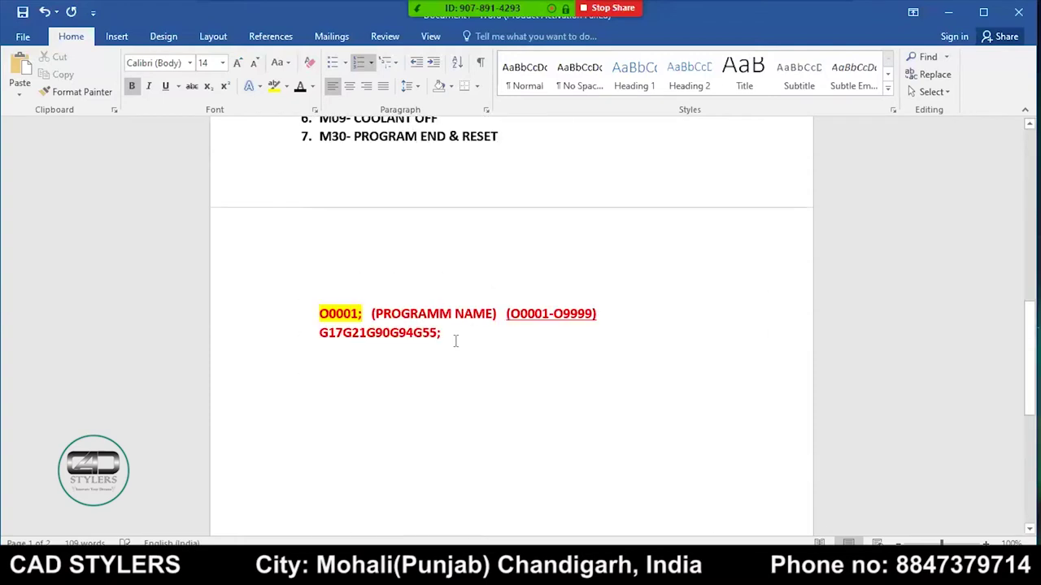
{"action": "left_click", "coordinate": [456, 341]}
{"action": "left_click", "coordinate": [409, 333]}
{"action": "scroll", "coordinate": [445, 184], "scroll_direction": "up", "scroll_amount": 3}
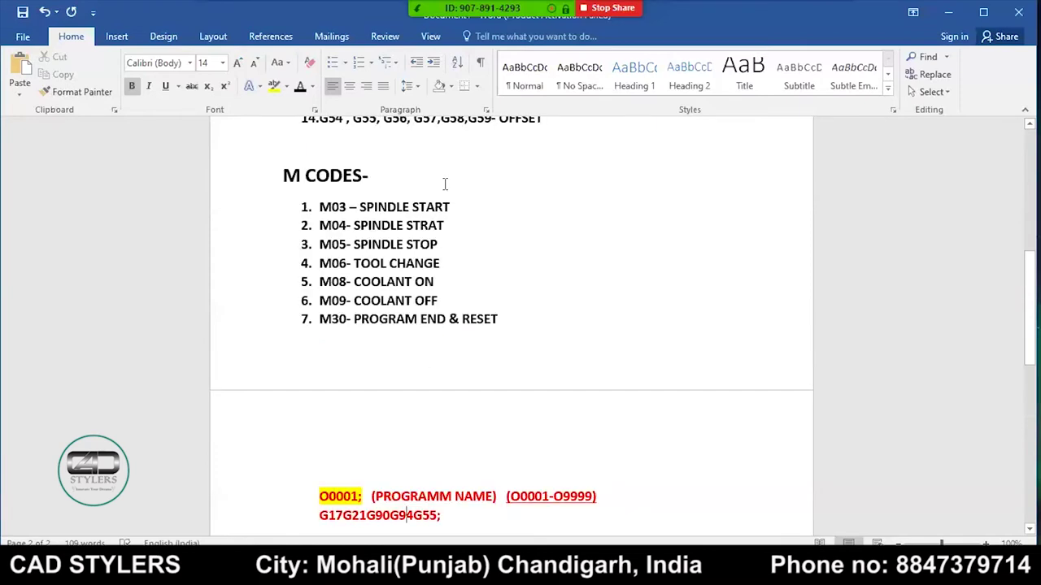
{"action": "scroll", "coordinate": [445, 184], "scroll_direction": "down", "scroll_amount": 2}
{"action": "left_click", "coordinate": [441, 406]}
{"action": "double_click", "coordinate": [416, 406]}
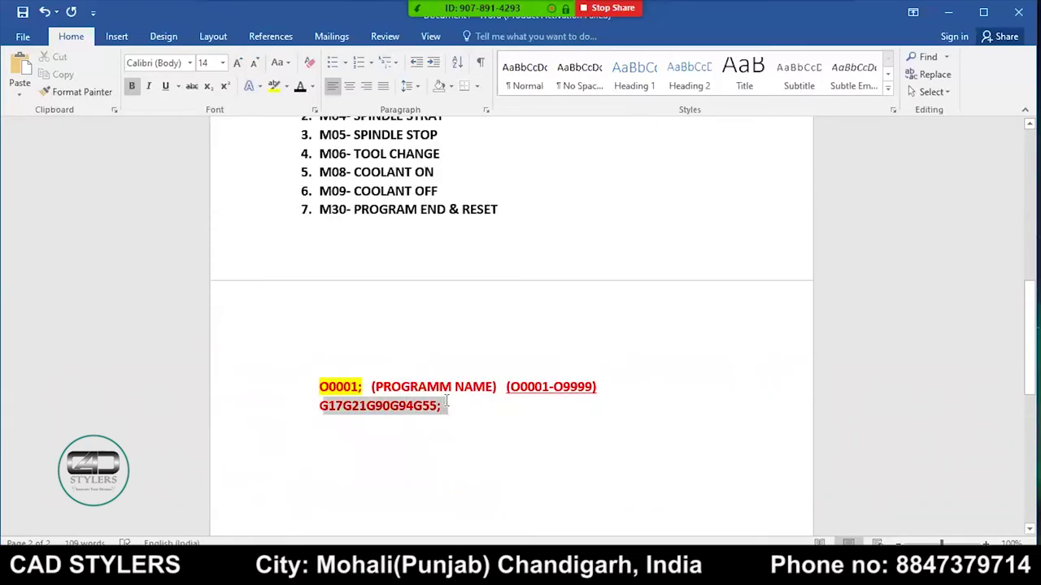
{"action": "scroll", "coordinate": [332, 243], "scroll_direction": "up", "scroll_amount": 3}
{"action": "scroll", "coordinate": [331, 243], "scroll_direction": "up", "scroll_amount": 2}
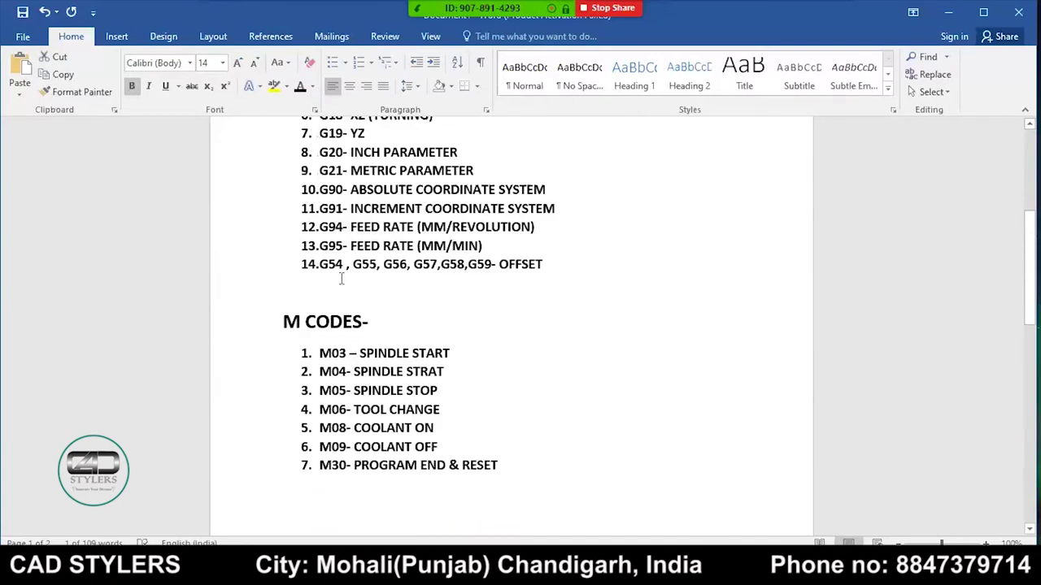
{"action": "double_click", "coordinate": [365, 262]}
{"action": "scroll", "coordinate": [474, 314], "scroll_direction": "down", "scroll_amount": 8}
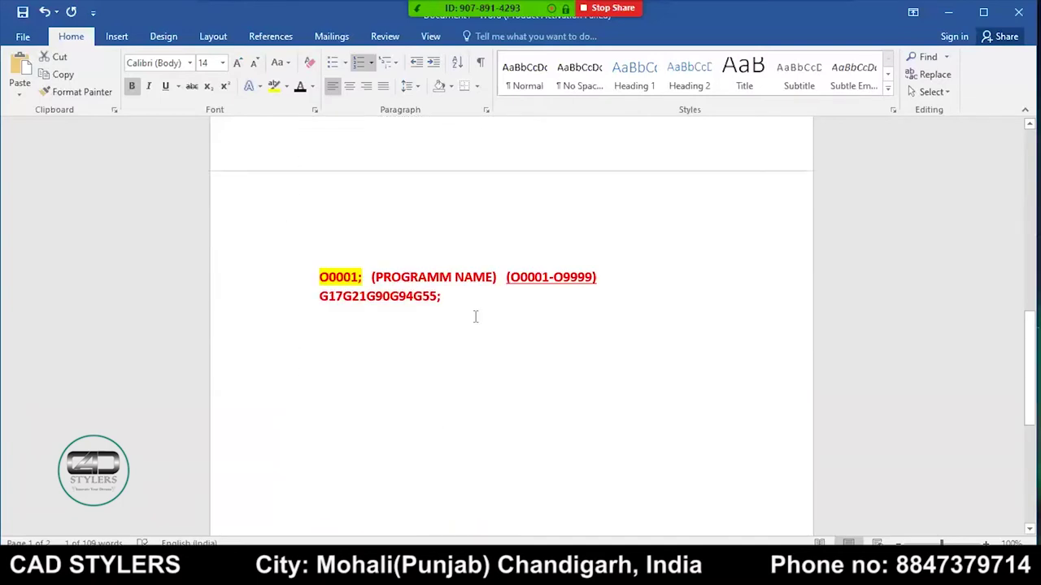
Step: Type T01M06; on a new line after the G17 block and highlight it
{"action": "left_click", "coordinate": [532, 465]}
{"action": "type", "text": "T01M06;"}
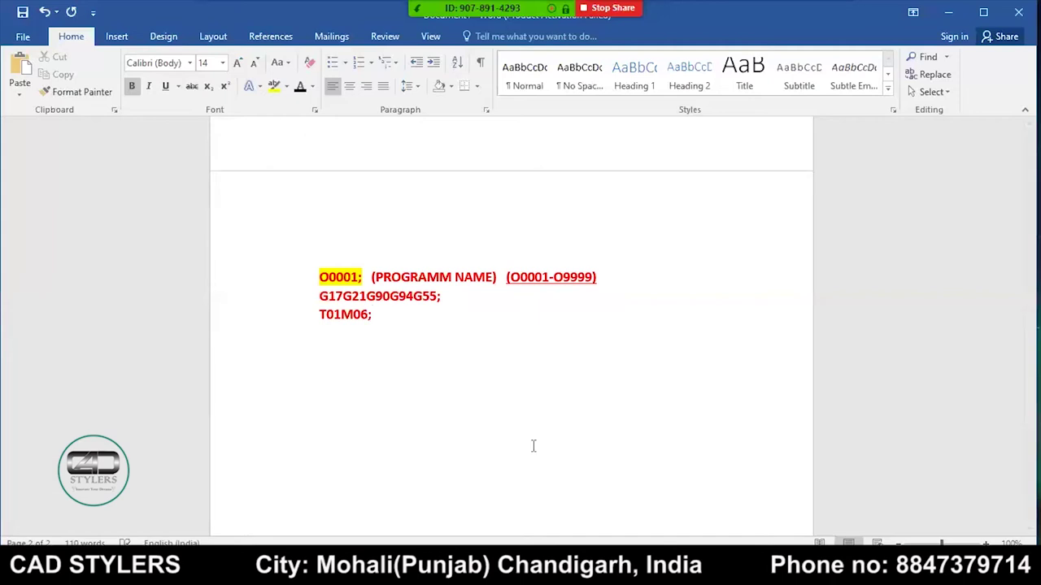
{"action": "mouse_move", "coordinate": [2, 3]}
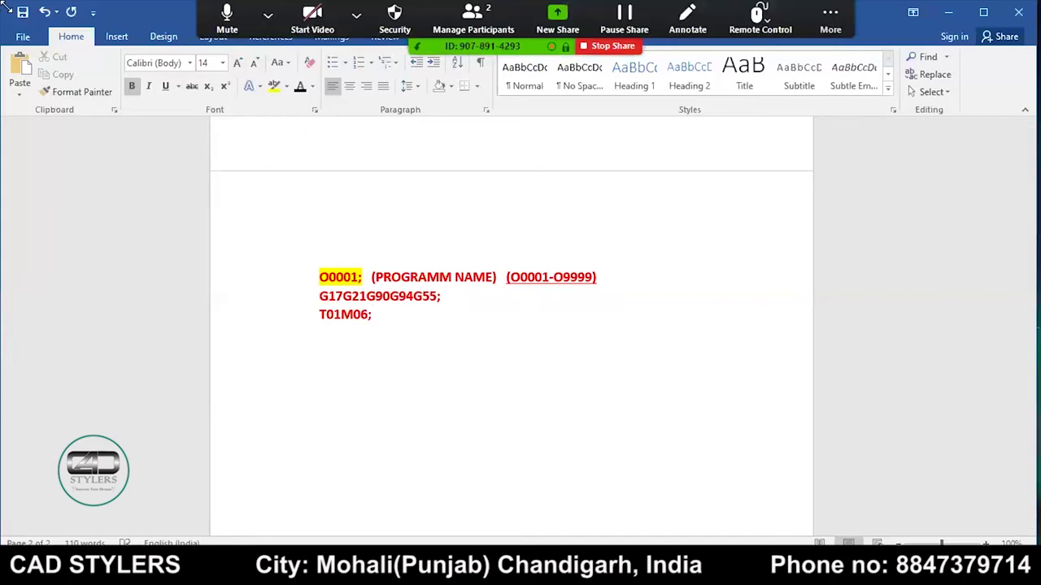
{"action": "key", "text": "Return"}
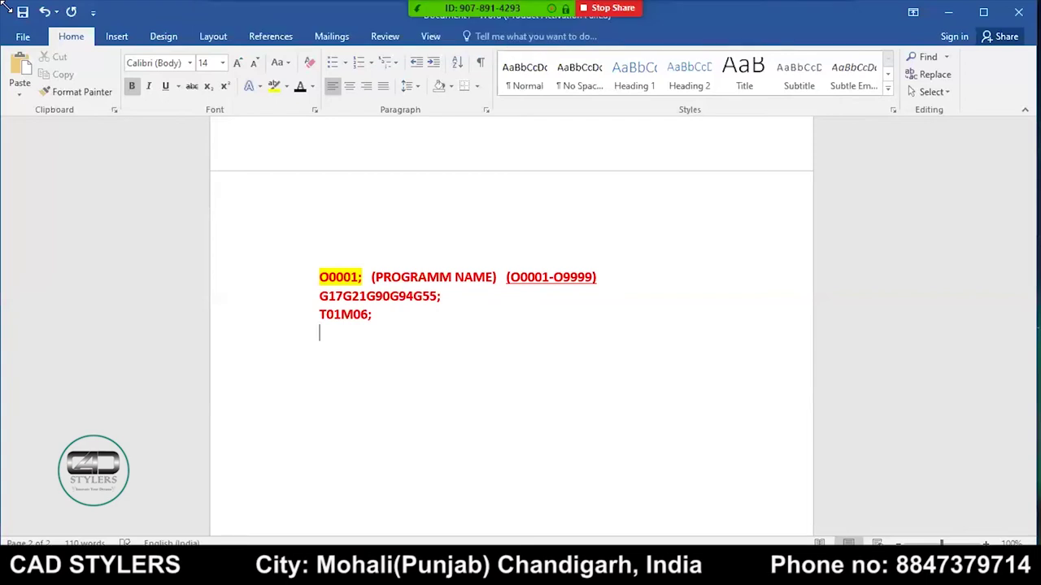
{"action": "left_click_drag", "start_coordinate": [319, 297], "coordinate": [449, 306]}
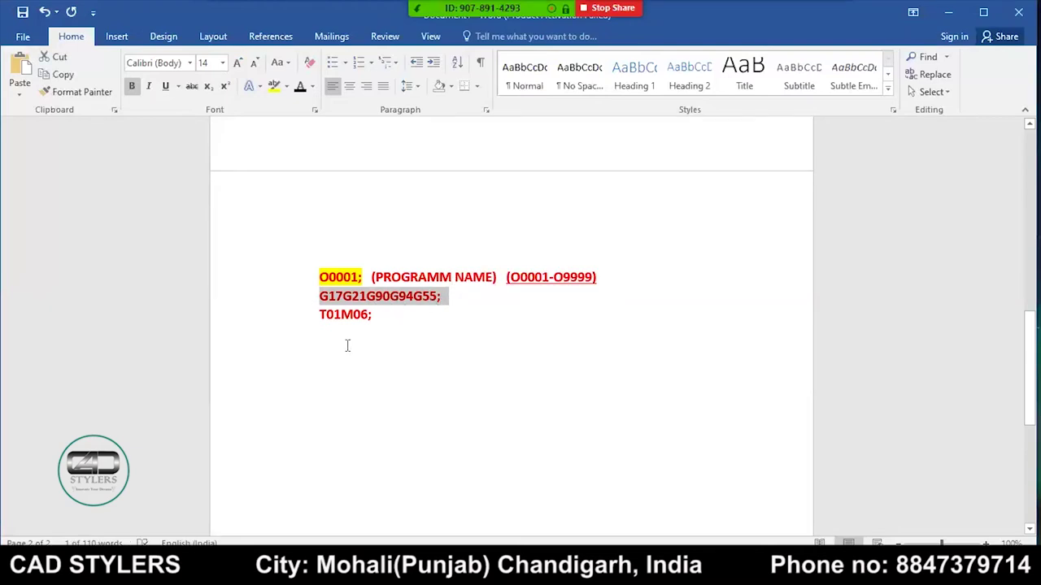
{"action": "left_click_drag", "start_coordinate": [319, 314], "coordinate": [377, 316]}
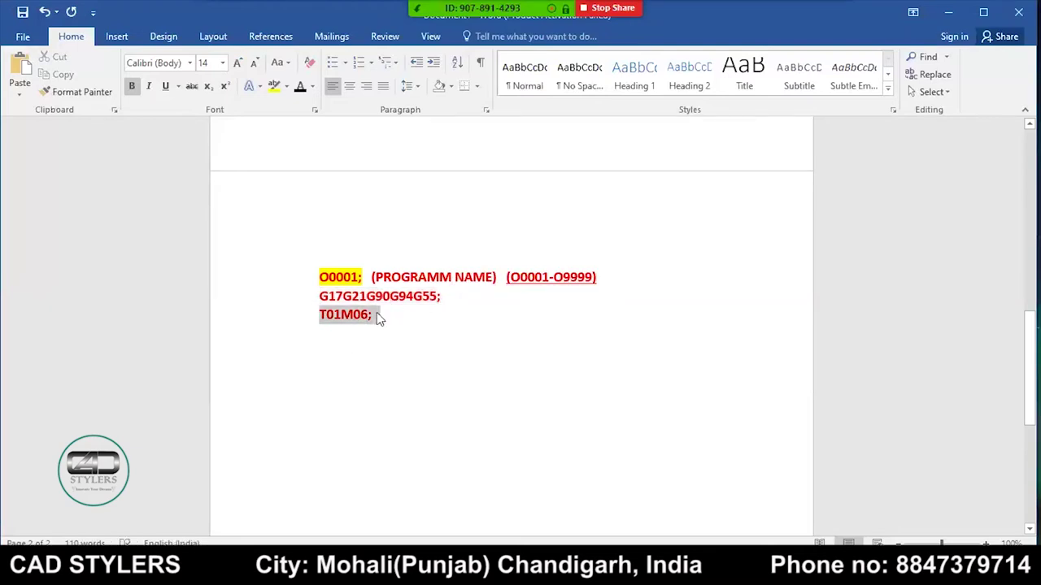
Step: Append the comment (T01- TOOL NUMBER) to T01M06;, then bring the M CODES list into view
{"action": "left_click", "coordinate": [377, 316]}
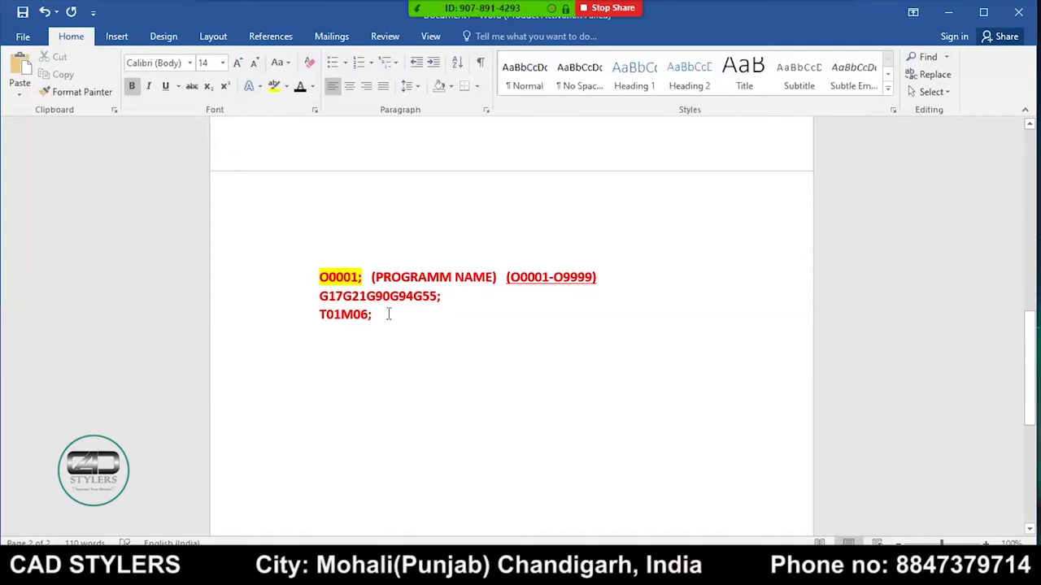
{"action": "type", "text": "()"}
{"action": "key", "text": "Left"}
{"action": "type", "text": "T01- TOOL NUMBER"}
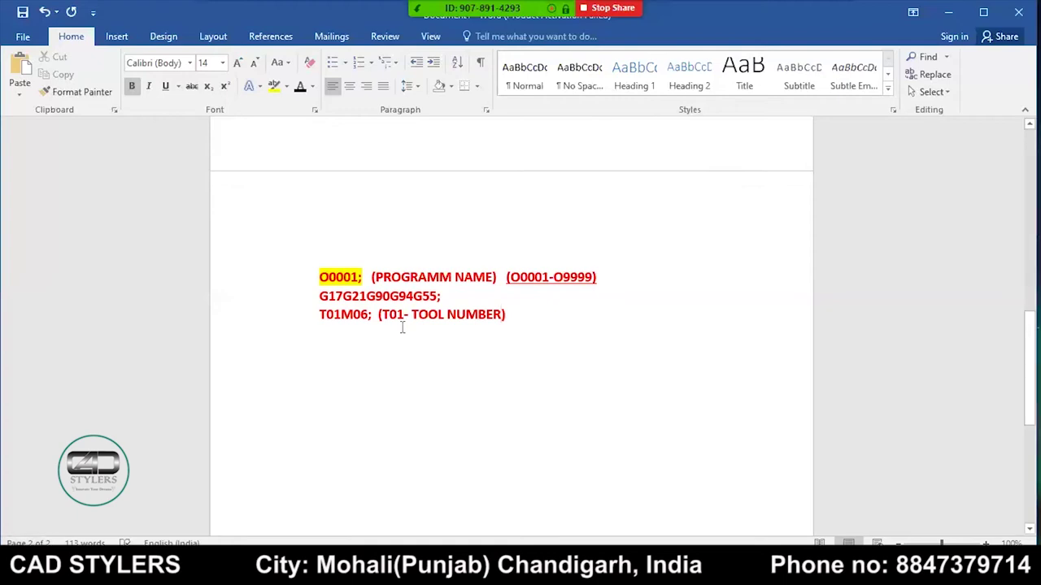
{"action": "left_click", "coordinate": [342, 316]}
{"action": "key", "text": "End"}
{"action": "key", "text": "Return"}
{"action": "scroll", "coordinate": [363, 326], "scroll_direction": "up", "scroll_amount": 5}
{"action": "scroll", "coordinate": [399, 406], "scroll_direction": "up", "scroll_amount": 1}
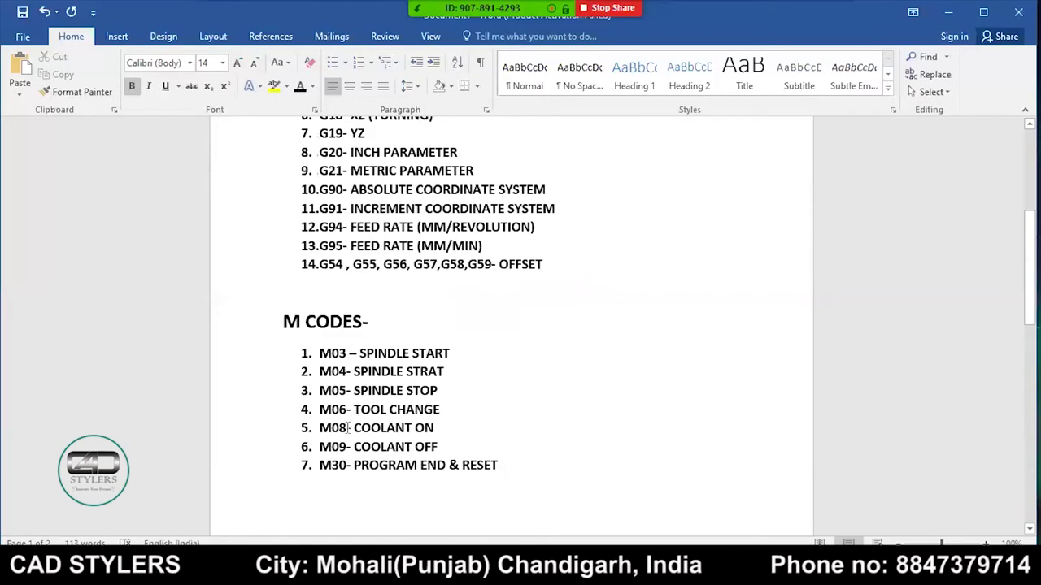
Step: Select M06 in the T01M06; tool-change line, delete it and retype it as MO6
{"action": "scroll", "coordinate": [382, 447], "scroll_direction": "down", "scroll_amount": 4}
{"action": "left_click", "coordinate": [363, 424]}
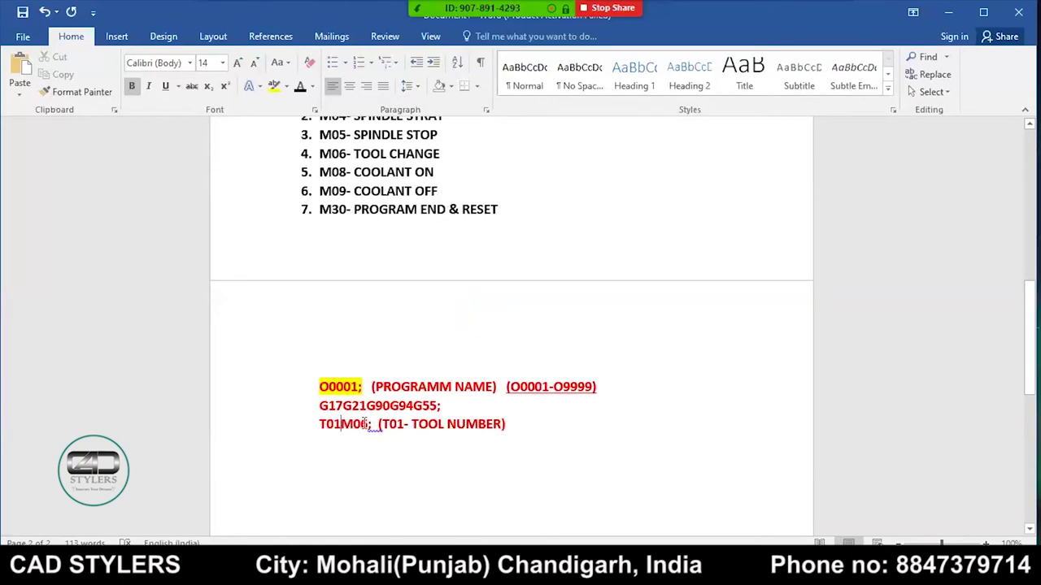
{"action": "key", "text": "shift+Left"}
{"action": "key", "text": "shift+Left"}
{"action": "key", "text": "shift+Left"}
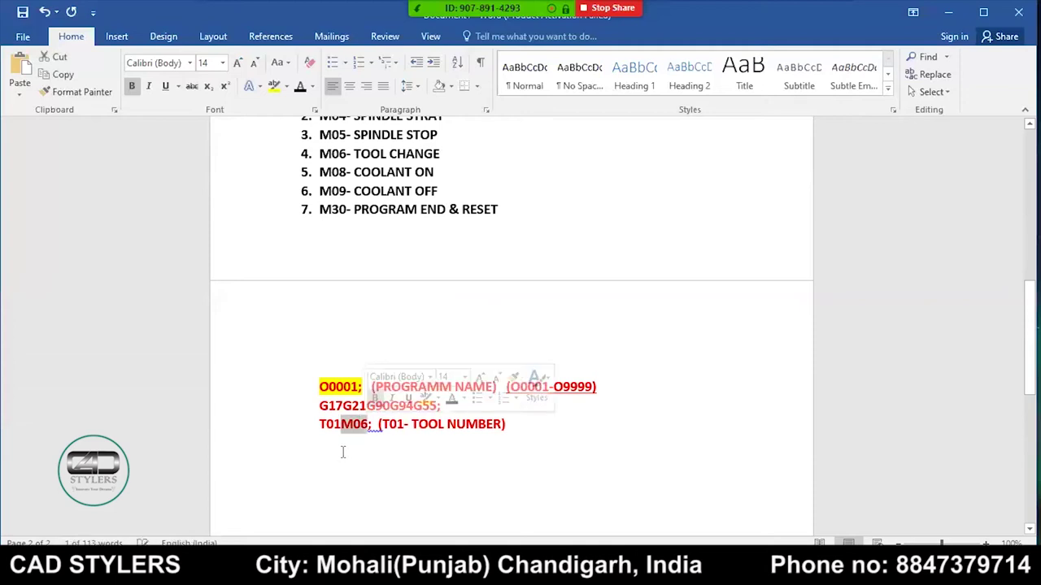
{"action": "left_click", "coordinate": [352, 431]}
{"action": "left_click_drag", "start_coordinate": [324, 423], "coordinate": [341, 424]}
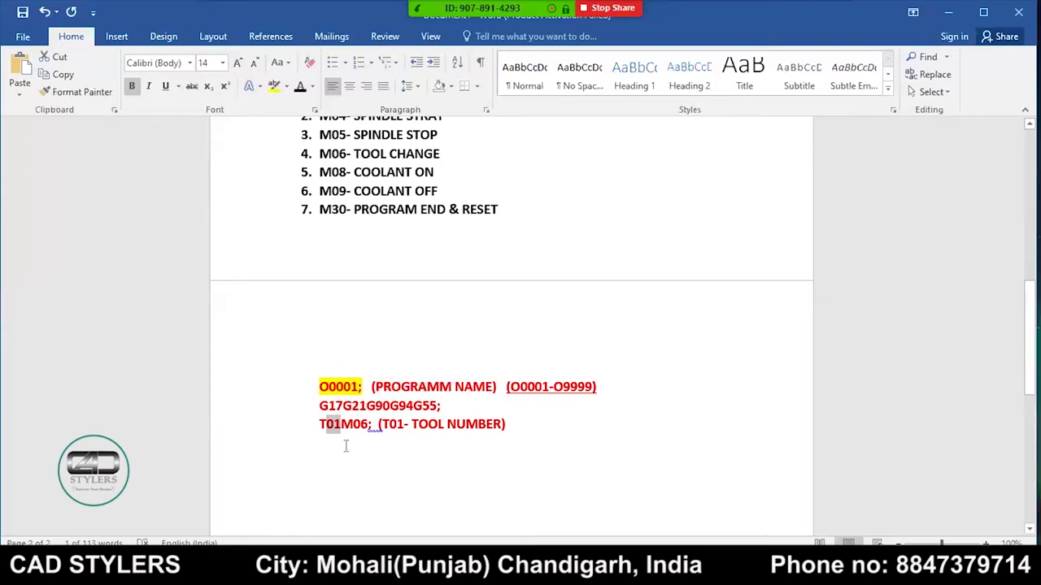
{"action": "left_click_drag", "start_coordinate": [342, 424], "coordinate": [371, 424]}
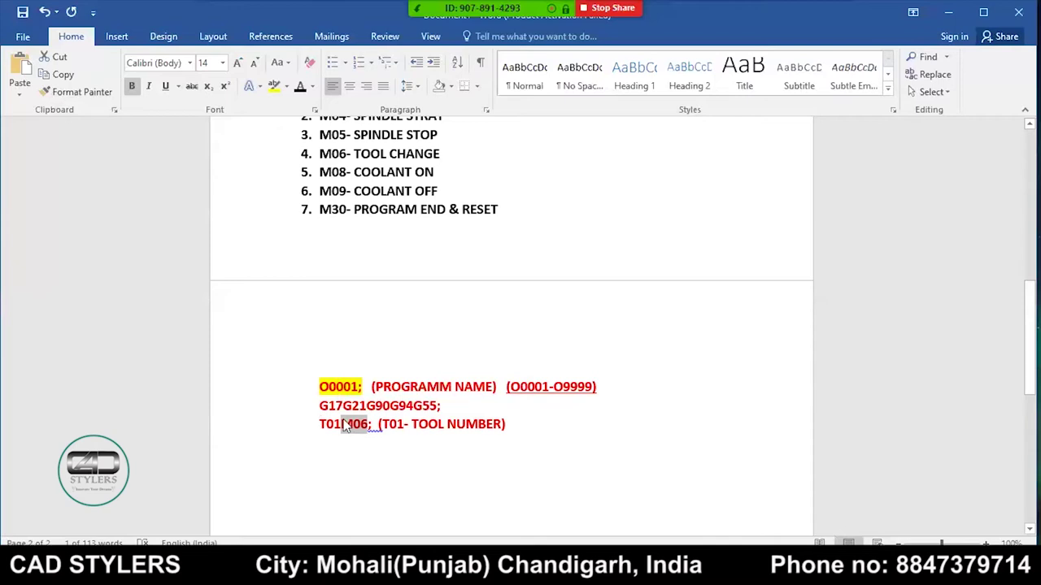
{"action": "left_click", "coordinate": [340, 429]}
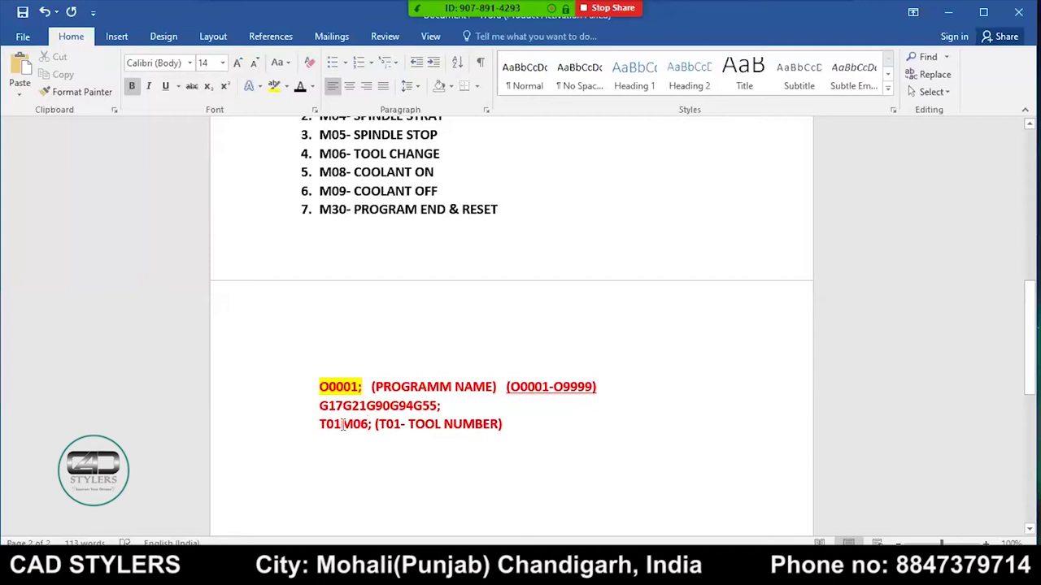
{"action": "left_click_drag", "start_coordinate": [342, 425], "coordinate": [369, 424]}
{"action": "key", "text": "Delete"}
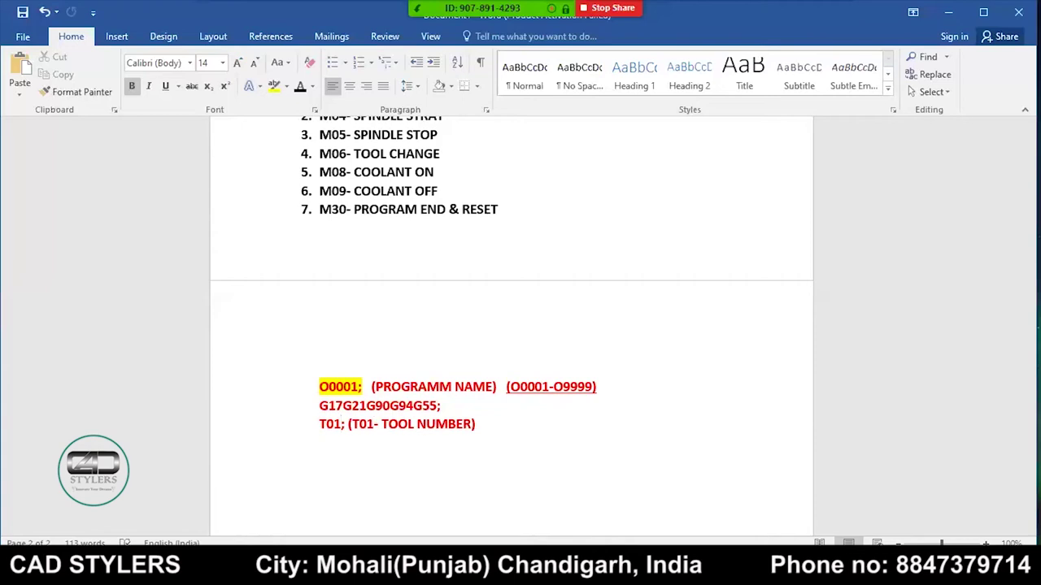
{"action": "type", "text": "MO6"}
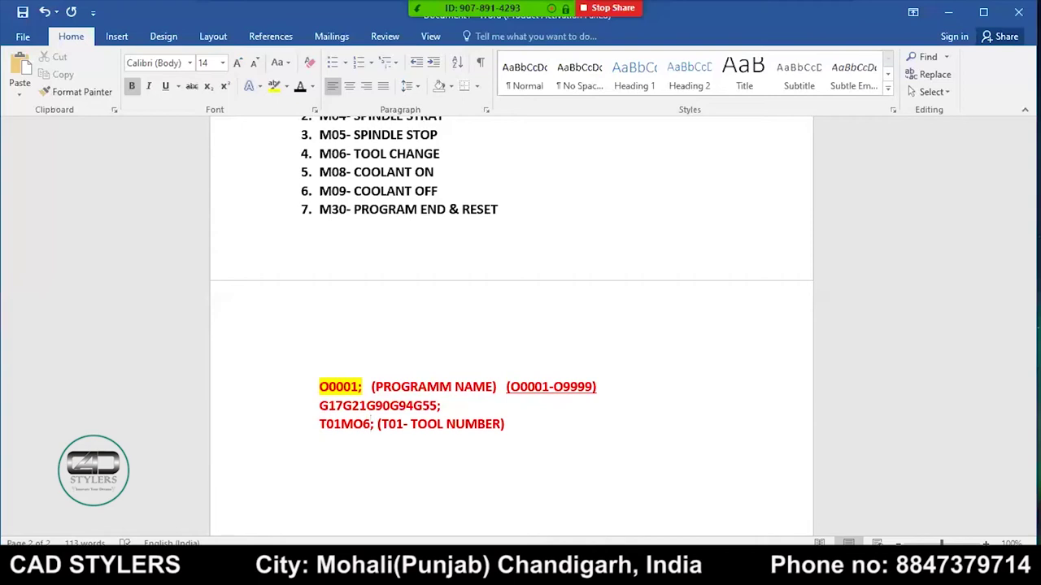
Step: Type S2000M03; and note (CLOCK WISE) beside M03 and (ACW) beside M04 in the M-code list
{"action": "type", "text": "S"}
{"action": "type", "text": "2000M03;"}
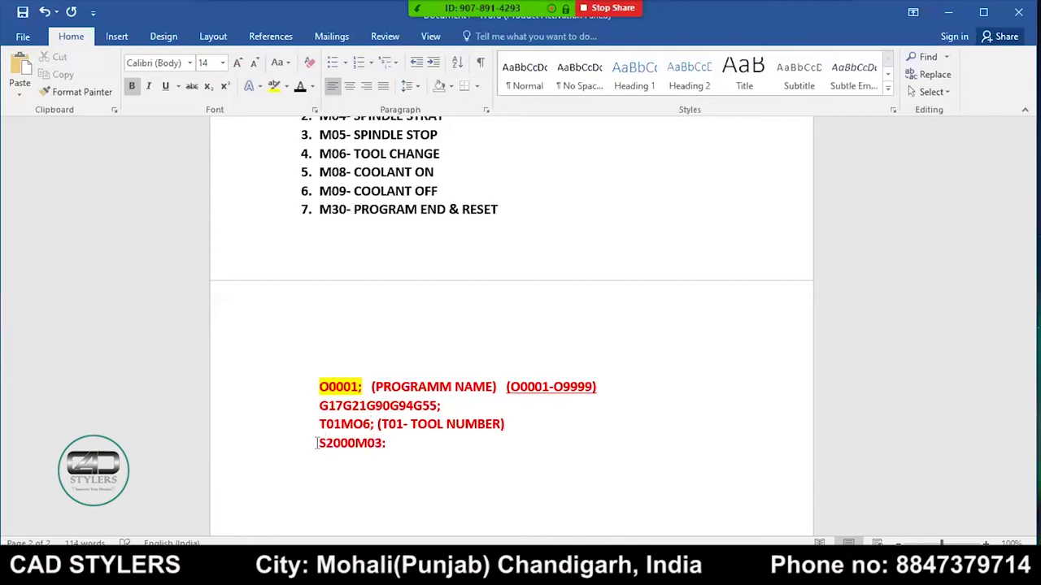
{"action": "left_click_drag", "start_coordinate": [321, 452], "coordinate": [354, 452]}
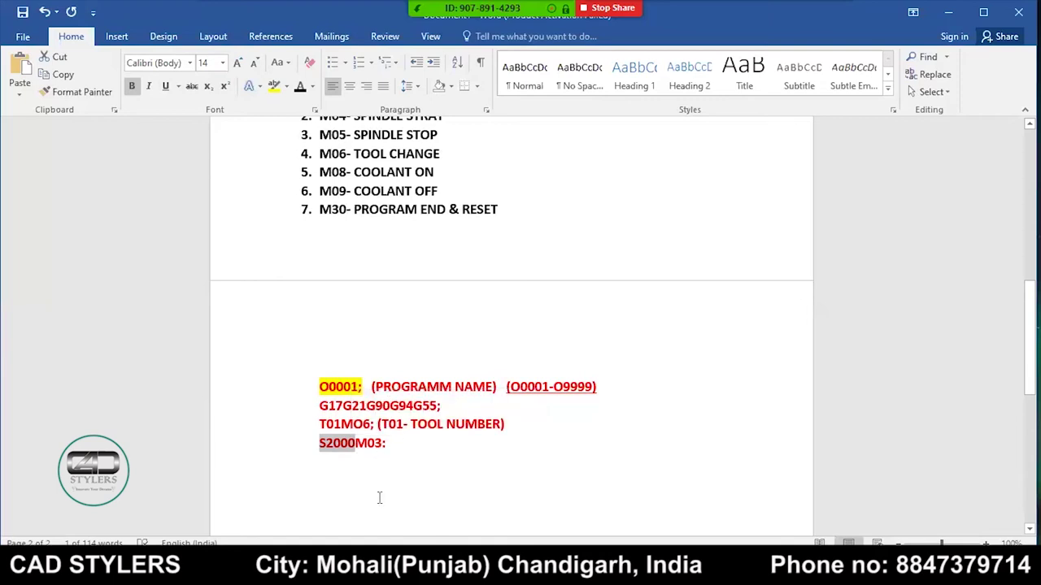
{"action": "scroll", "coordinate": [379, 498], "scroll_direction": "up", "scroll_amount": 2}
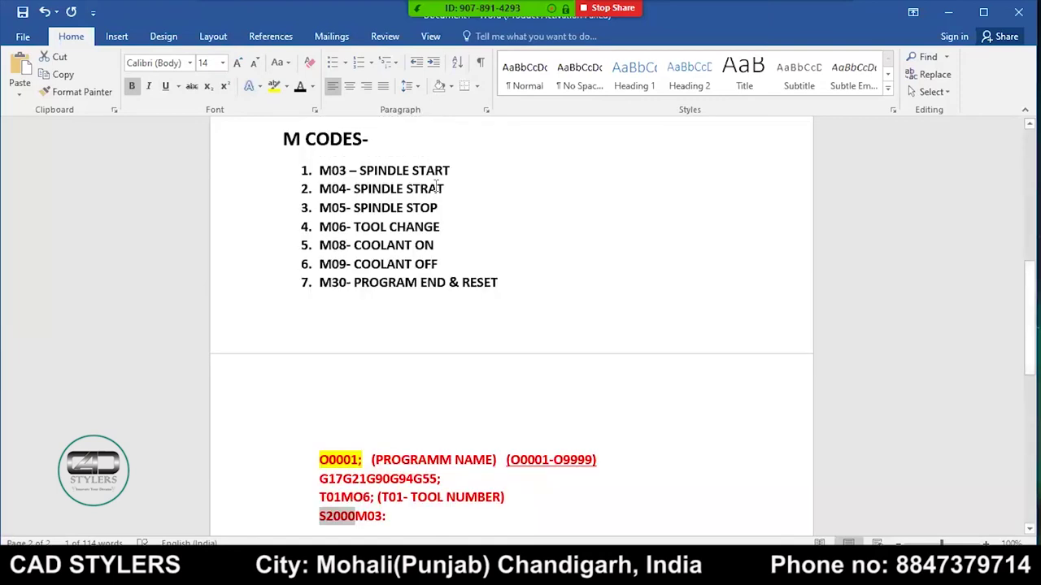
{"action": "left_click", "coordinate": [692, 265]}
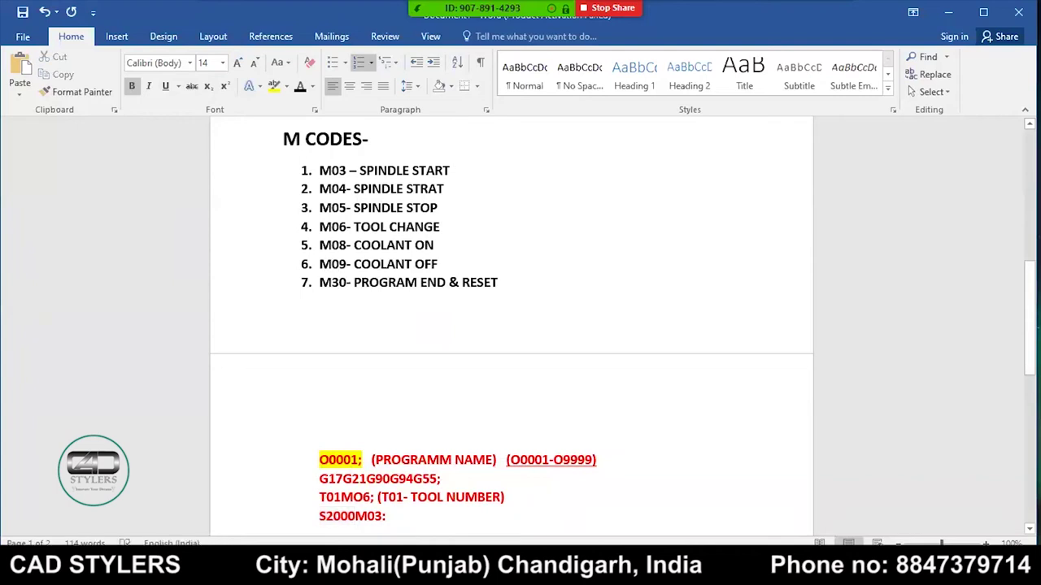
{"action": "type", "text": "()"}
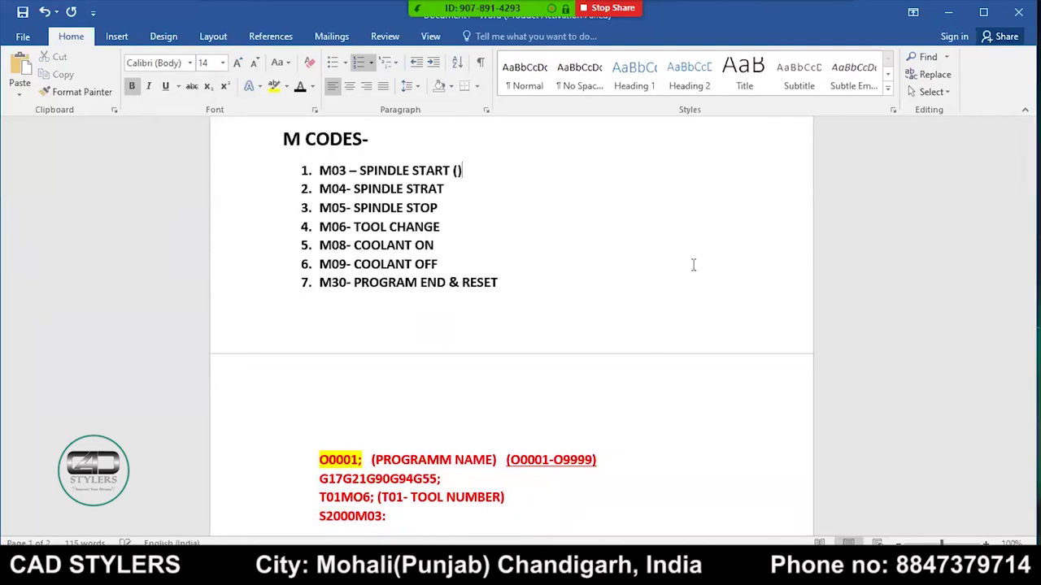
{"action": "type", "text": "CLOCK WISE"}
{"action": "key", "text": "Down"}
{"action": "type", "text": "(ACW)"}
Step: Begin the next program line below S2000M03; with G0
{"action": "scroll", "coordinate": [422, 423], "scroll_direction": "down", "scroll_amount": 3}
{"action": "left_click", "coordinate": [428, 440]}
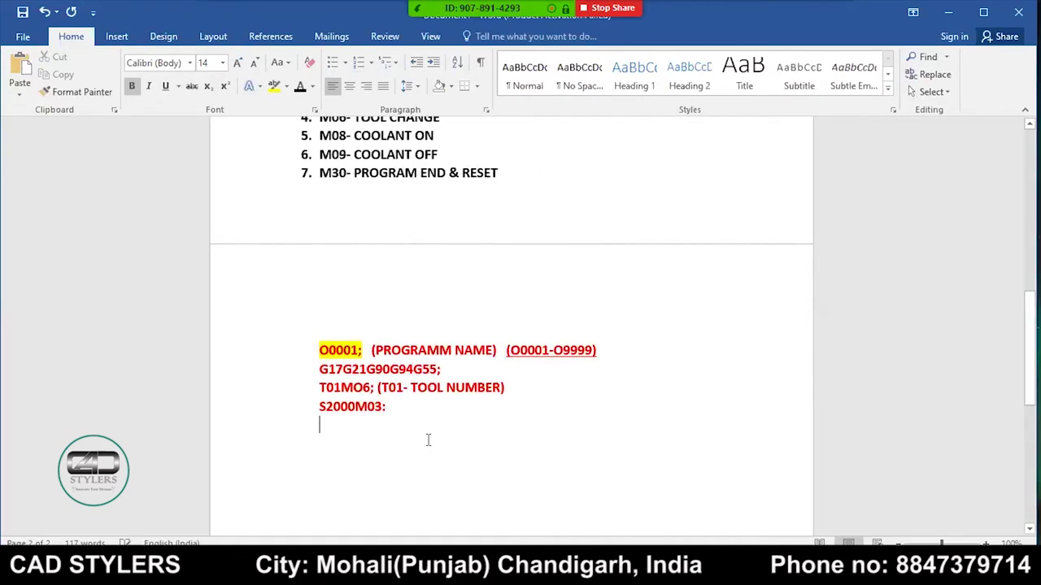
{"action": "type", "text": "G"}
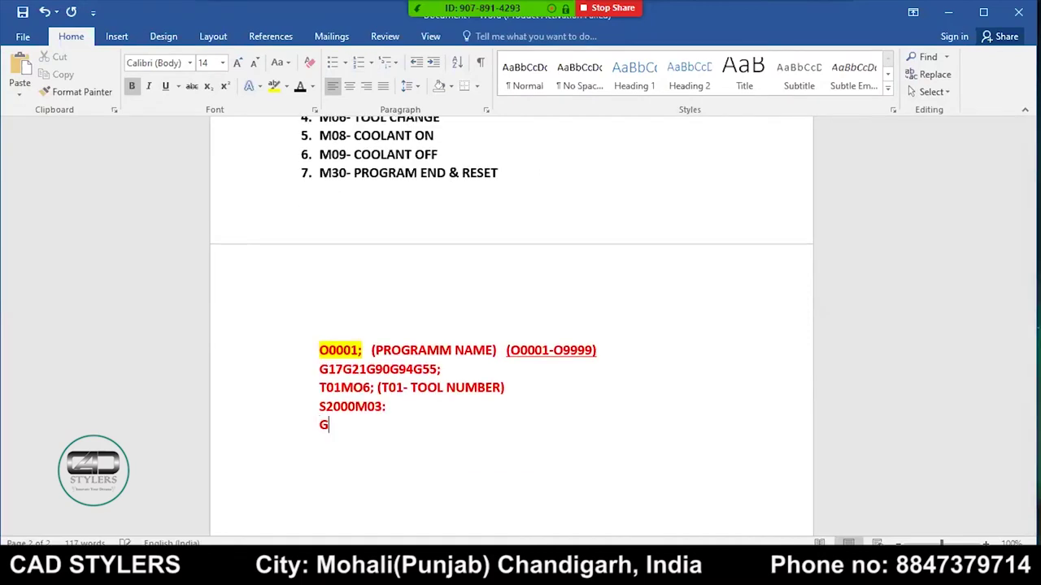
{"action": "type", "text": "0"}
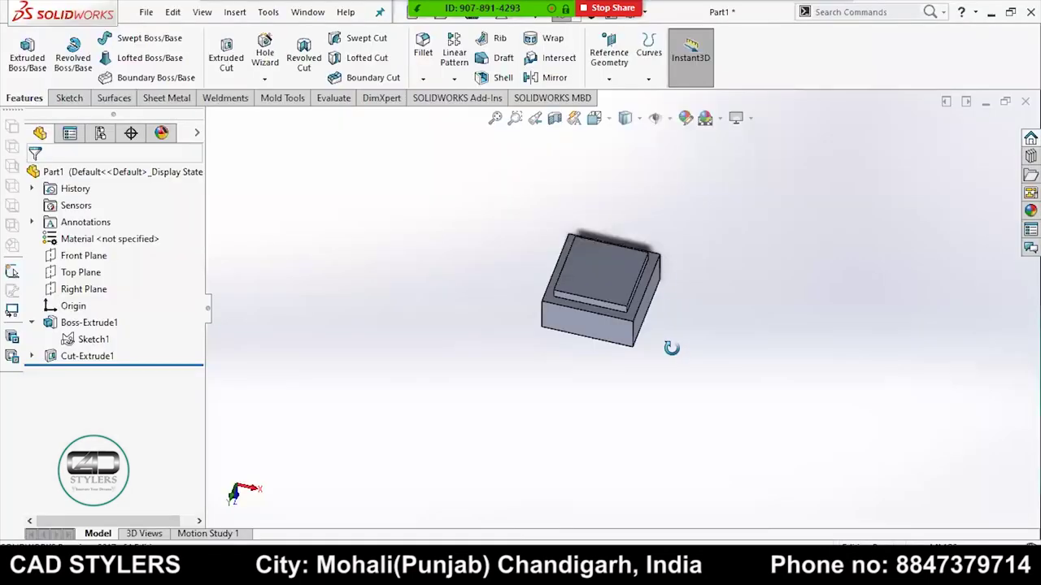
Step: Orbit Part1 and set the view Normal To one face, then return to Word
{"action": "left_click_drag", "start_coordinate": [665, 279], "coordinate": [600, 279]}
{"action": "right_click", "coordinate": [643, 277]}
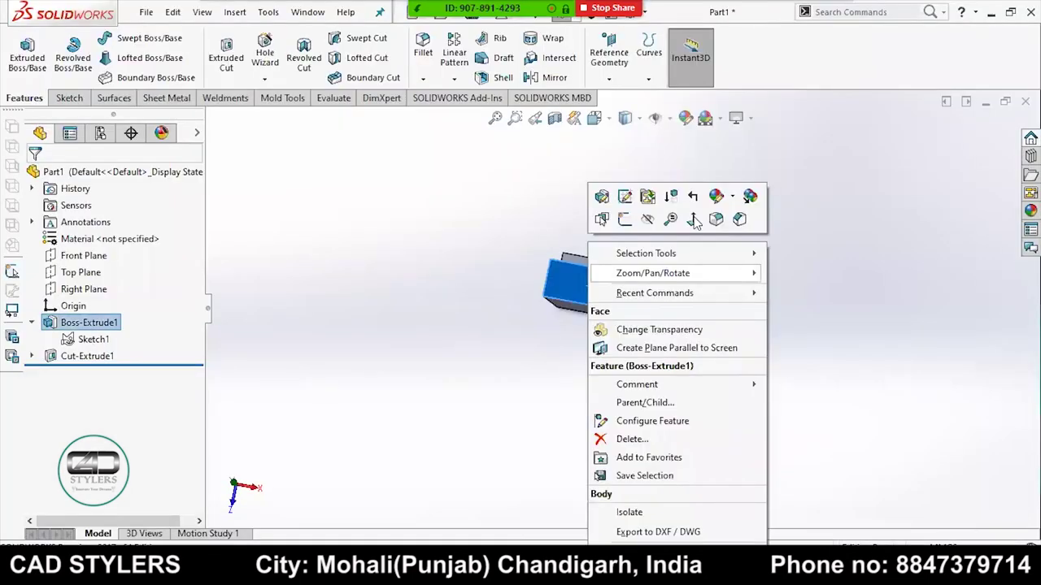
{"action": "left_click", "coordinate": [693, 219]}
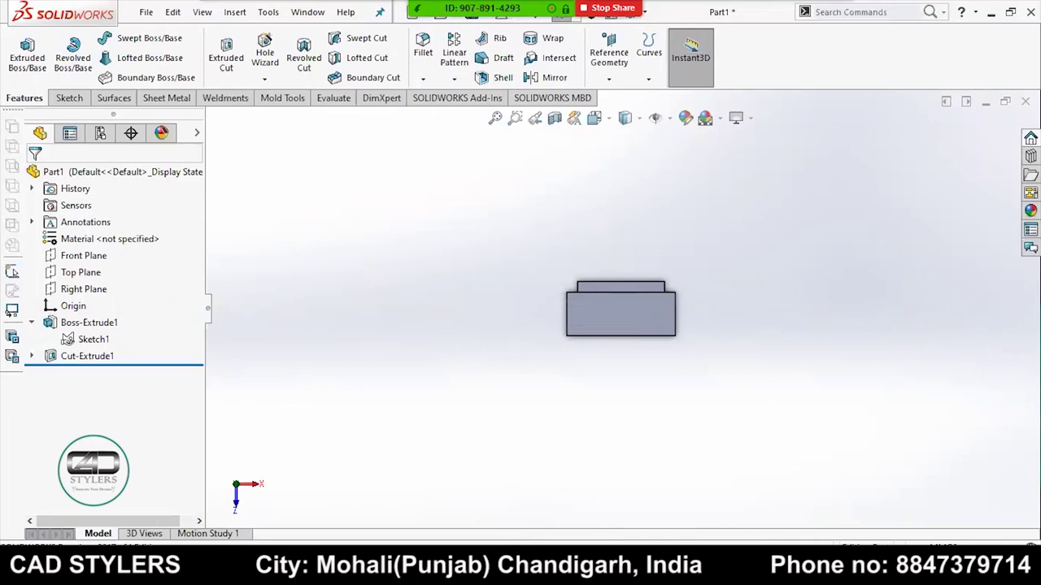
{"action": "key", "text": "alt+Tab"}
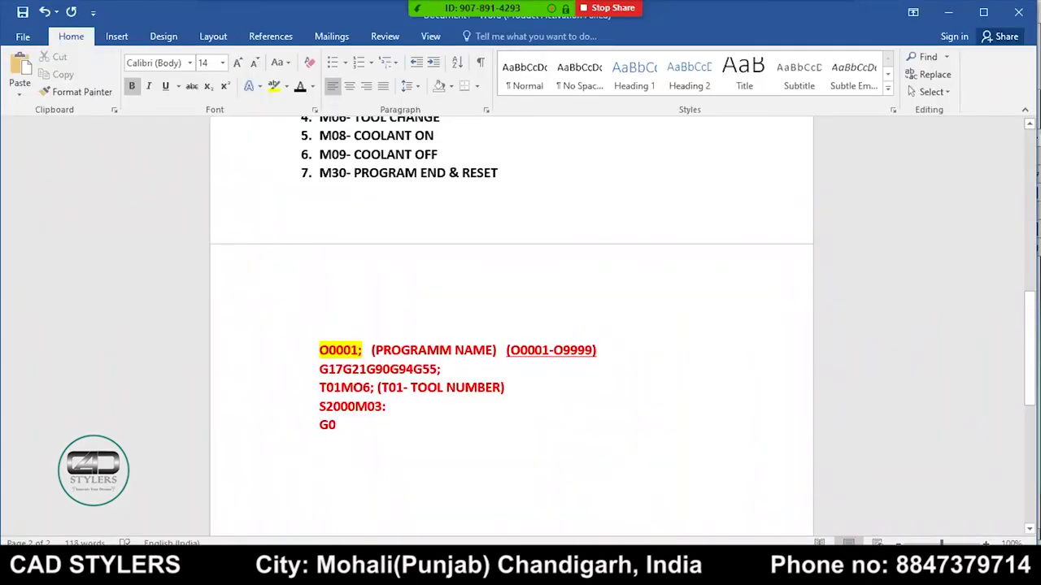
Step: Complete the line as G0X0Y0;, start a new line, and switch to SolidWorks
{"action": "type", "text": "X0Y0;"}
{"action": "key", "text": "Return"}
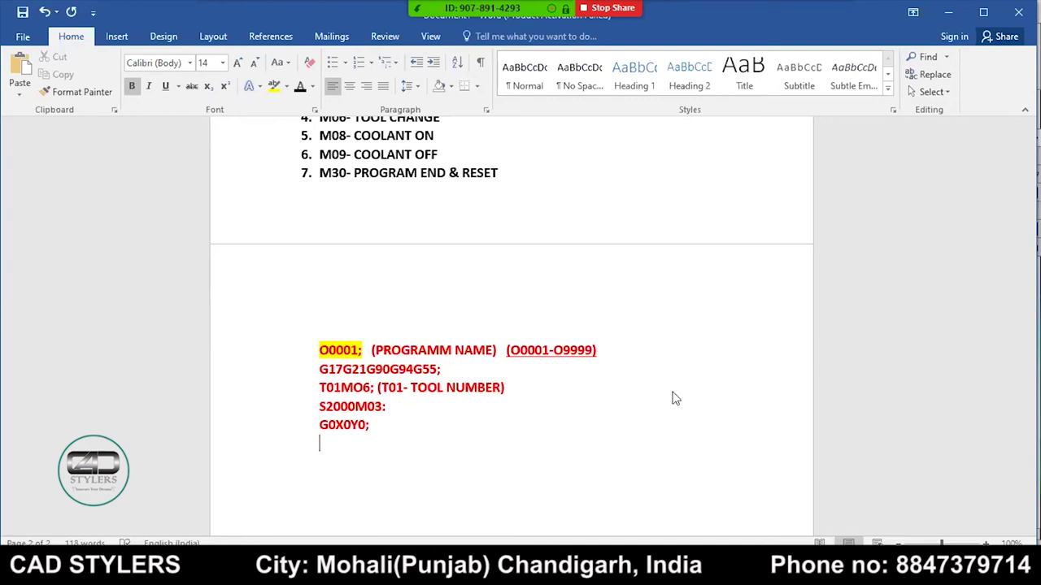
{"action": "key", "text": "alt+Tab"}
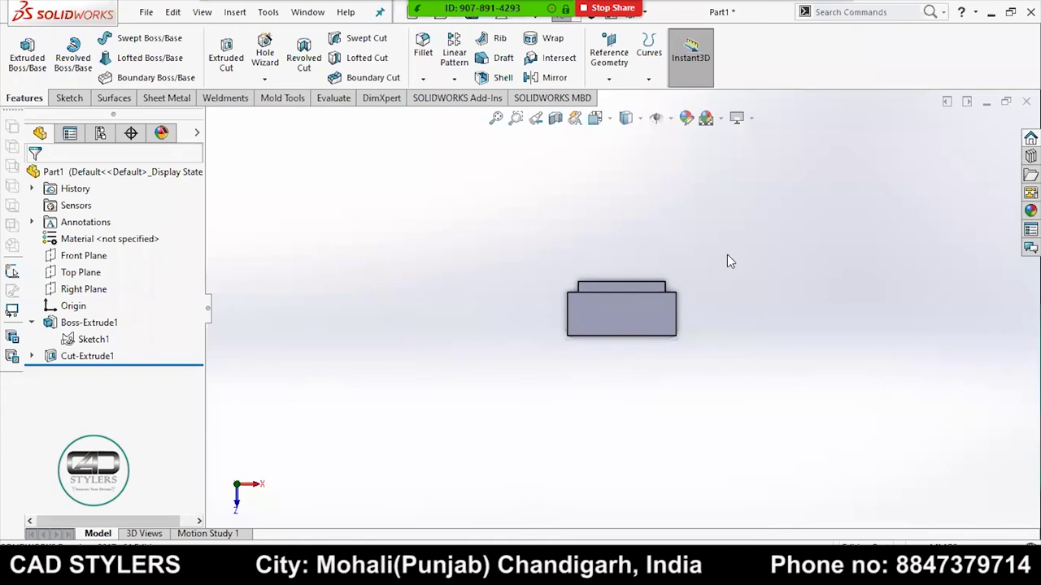
Step: Orbit Part1 to view its left side and zoom out, then return to Word
{"action": "left_click_drag", "start_coordinate": [727, 261], "coordinate": [711, 311]}
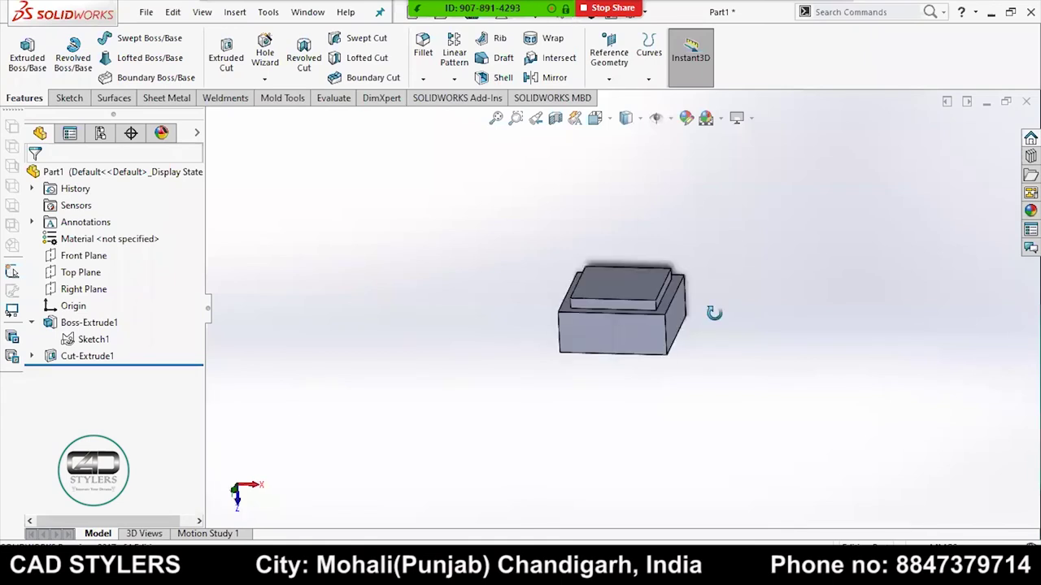
{"action": "left_click", "coordinate": [558, 321]}
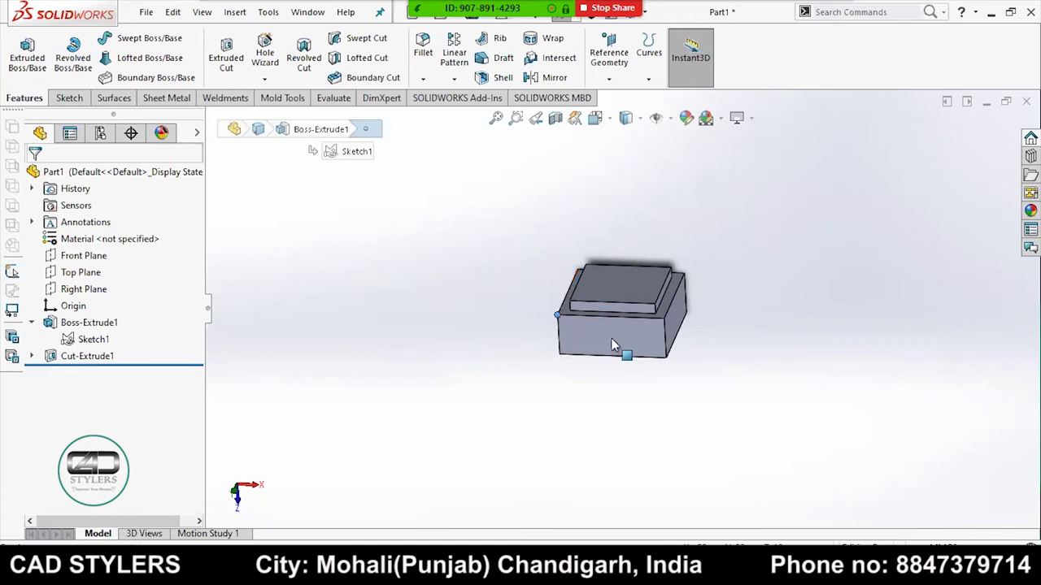
{"action": "left_click_drag", "start_coordinate": [630, 319], "coordinate": [626, 172]}
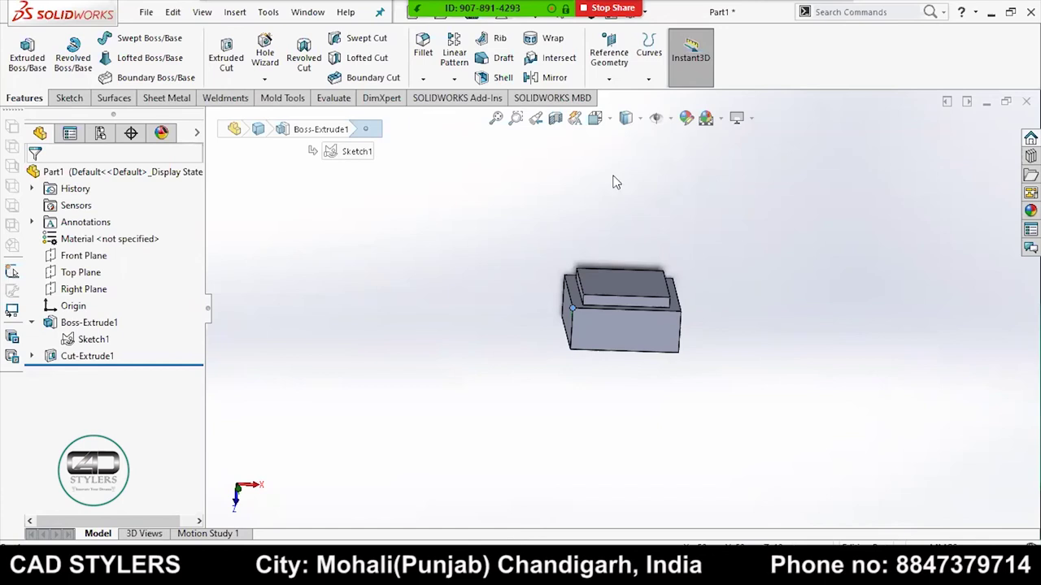
{"action": "key", "text": "z"}
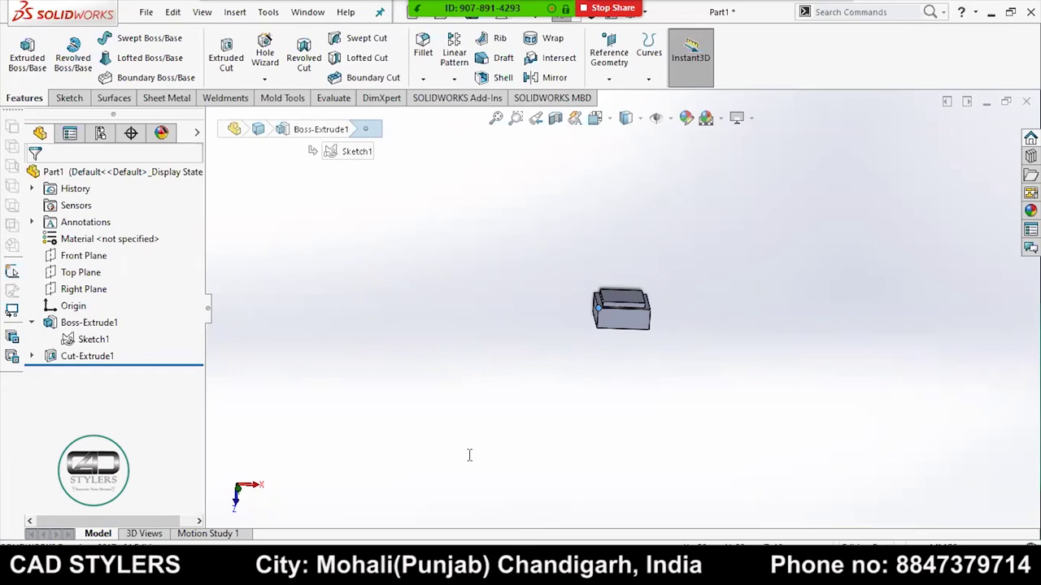
{"action": "key", "text": "alt+Tab"}
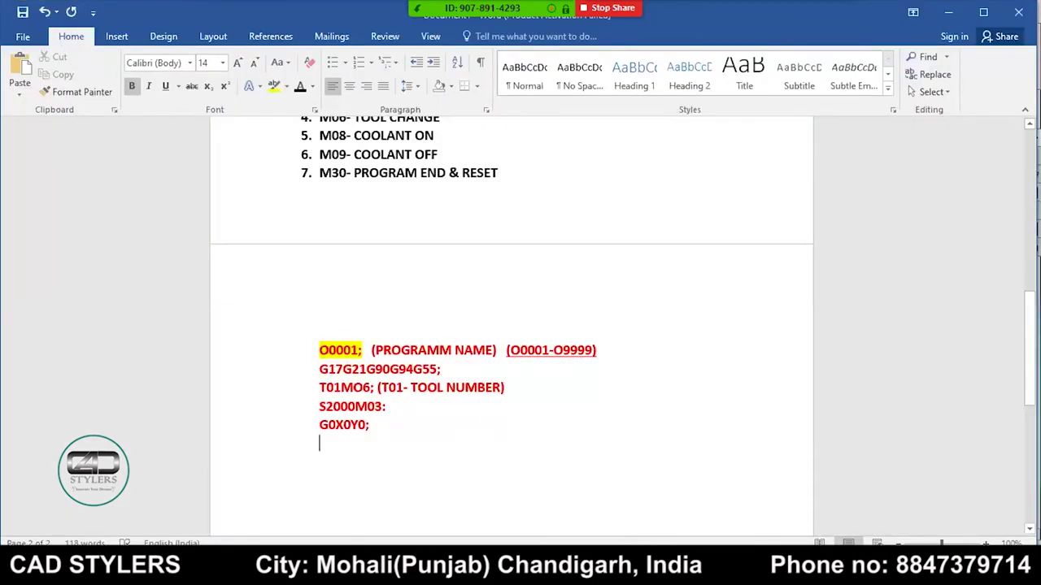
Step: Type Z2: on the line below G0X0Y0; and switch to SolidWorks
{"action": "type", "text": "Z2:"}
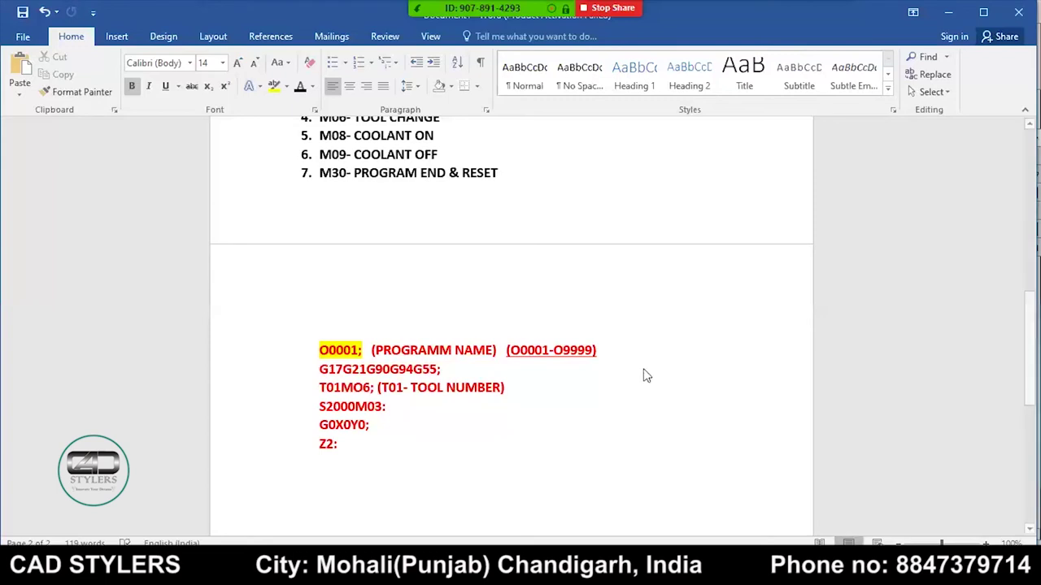
{"action": "key", "text": "alt+Tab"}
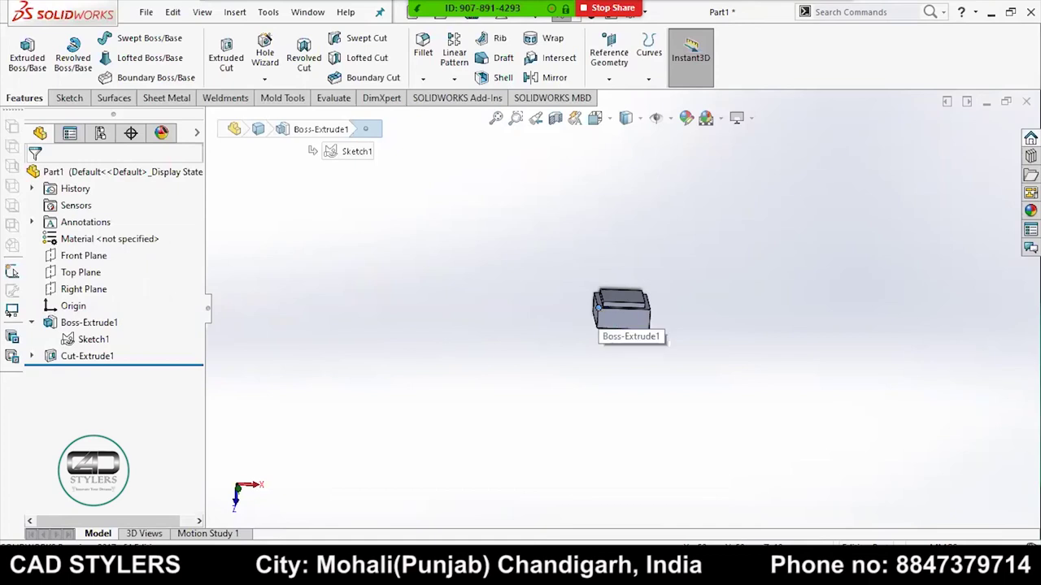
Step: Return from SolidWorks to the Word G-code document
{"action": "key", "text": "alt+Tab"}
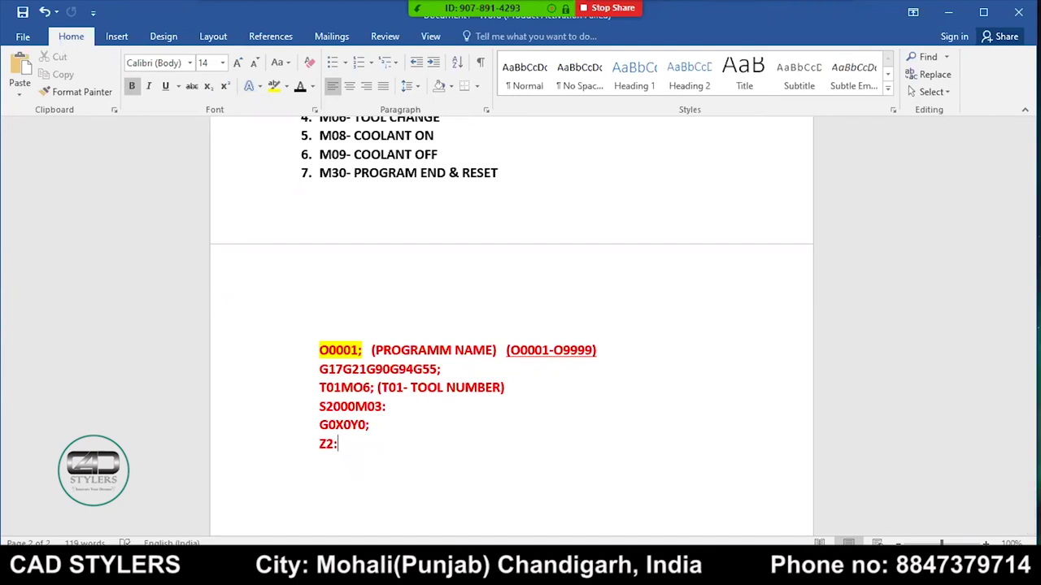
Step: Correct Z2: to Z2; and briefly check the SolidWorks part before returning
{"action": "key", "text": "BackSpace"}
{"action": "type", "text": ";"}
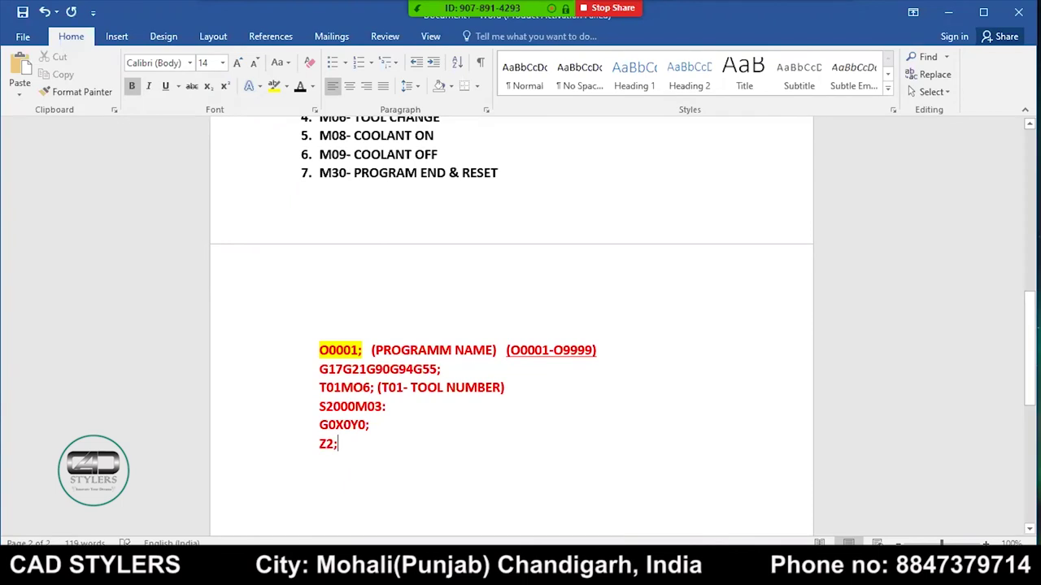
{"action": "key", "text": "alt+Tab"}
{"action": "key", "text": "ctrl+1"}
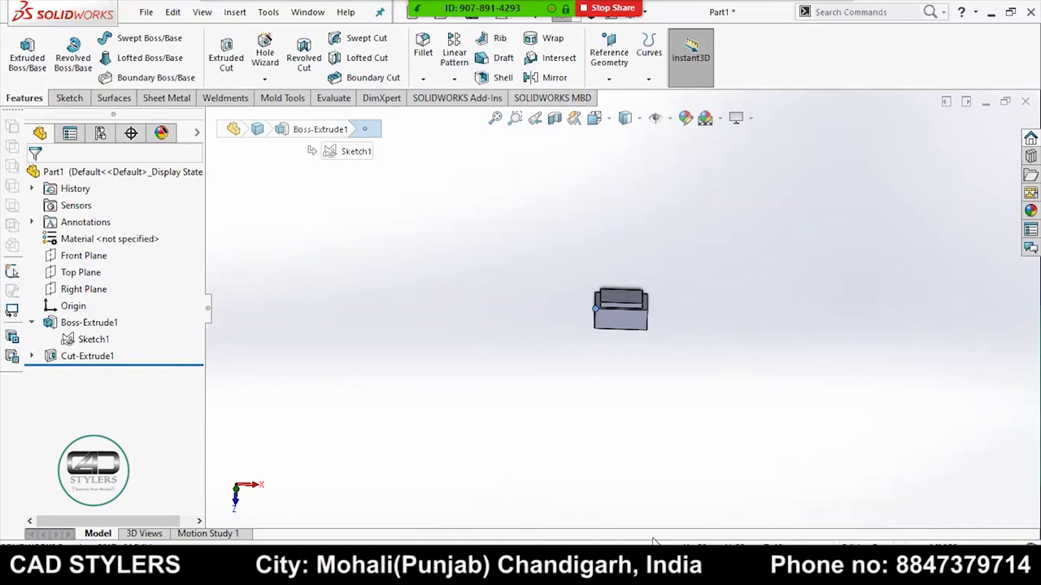
{"action": "key", "text": "alt+Tab"}
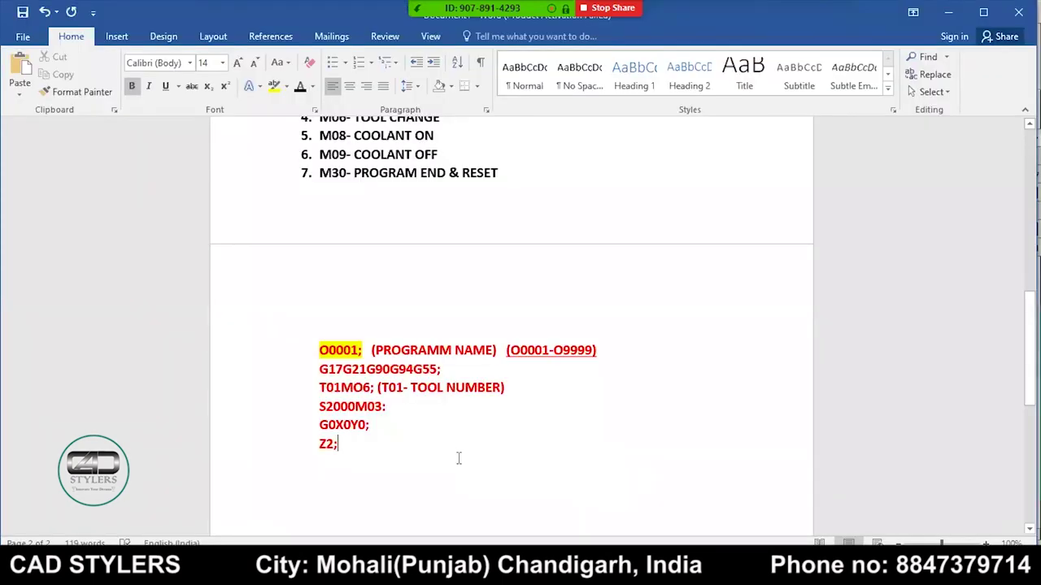
Step: Add the line G1Z0F200M08; with a new line below it, then switch to SolidWorks
{"action": "key", "text": "Return"}
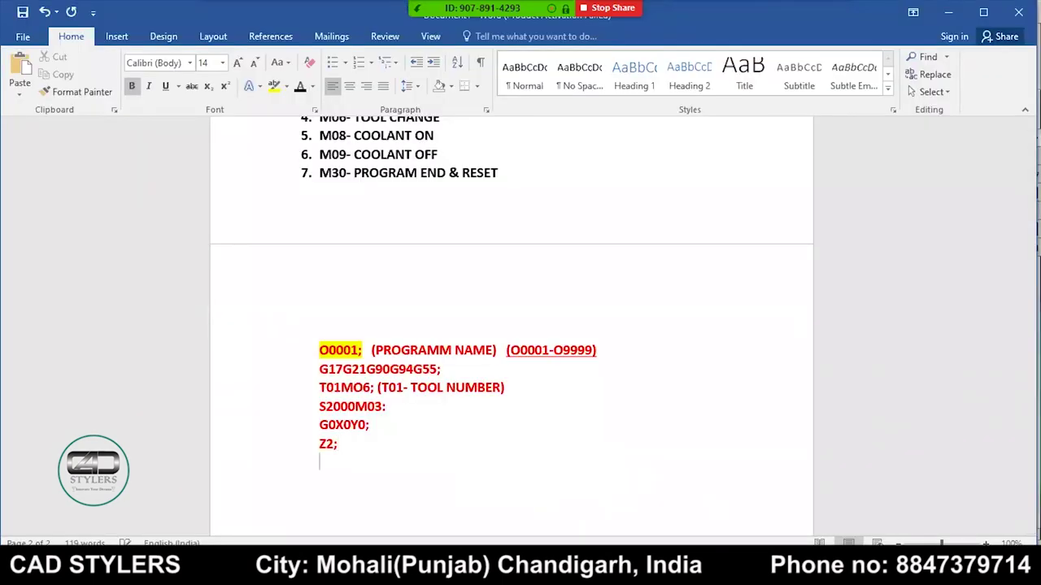
{"action": "type", "text": "G1"}
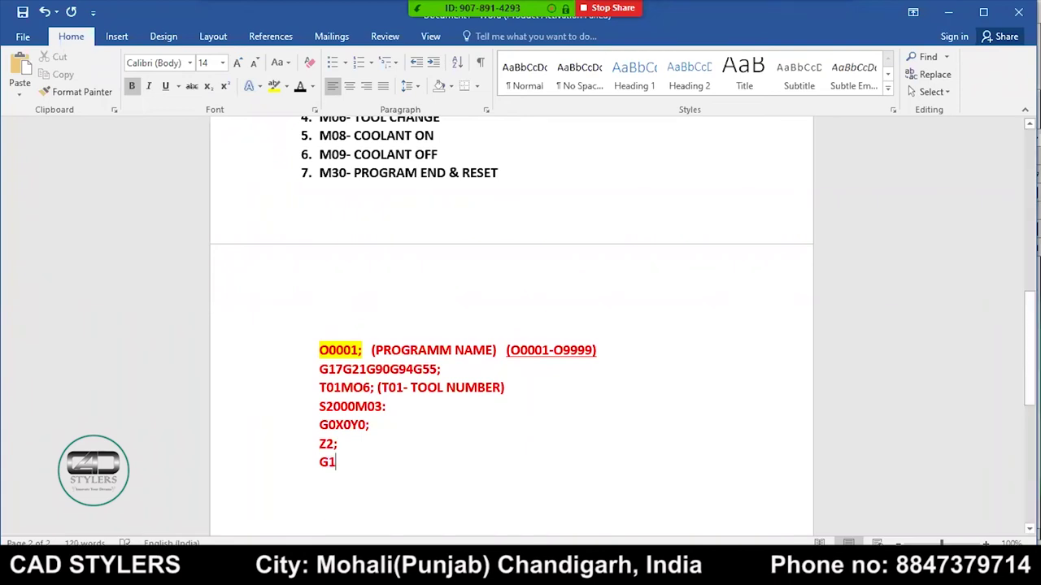
{"action": "type", "text": "Z0F"}
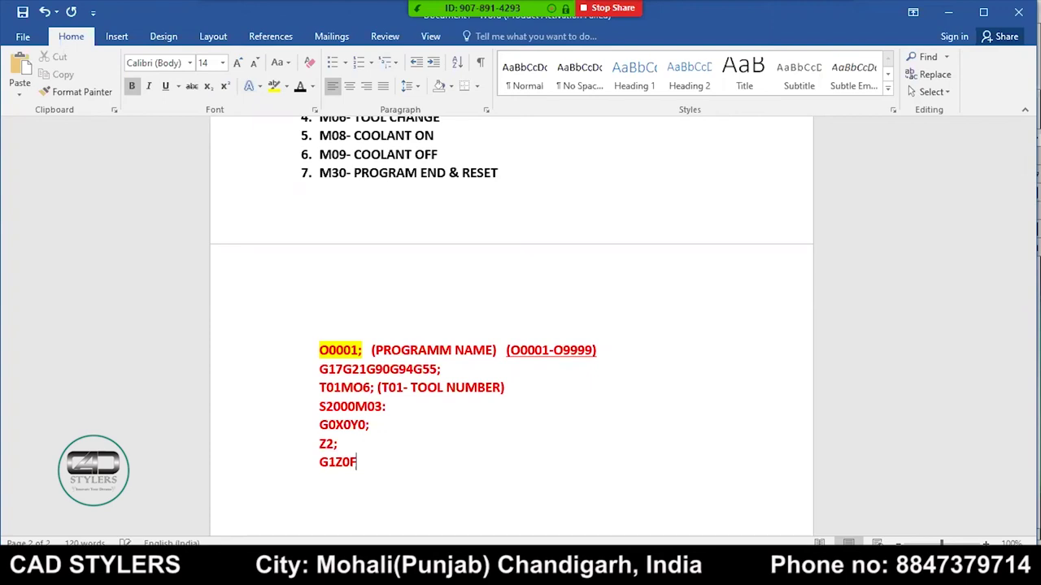
{"action": "type", "text": "200"}
{"action": "type", "text": "M08"}
{"action": "type", "text": ";"}
{"action": "key", "text": "Return"}
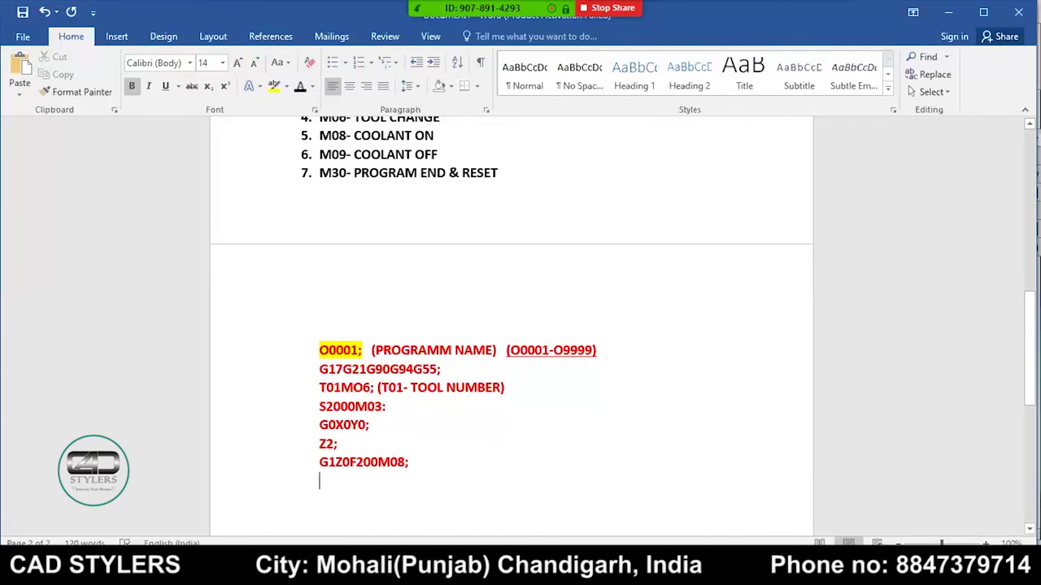
{"action": "key", "text": "alt+Tab"}
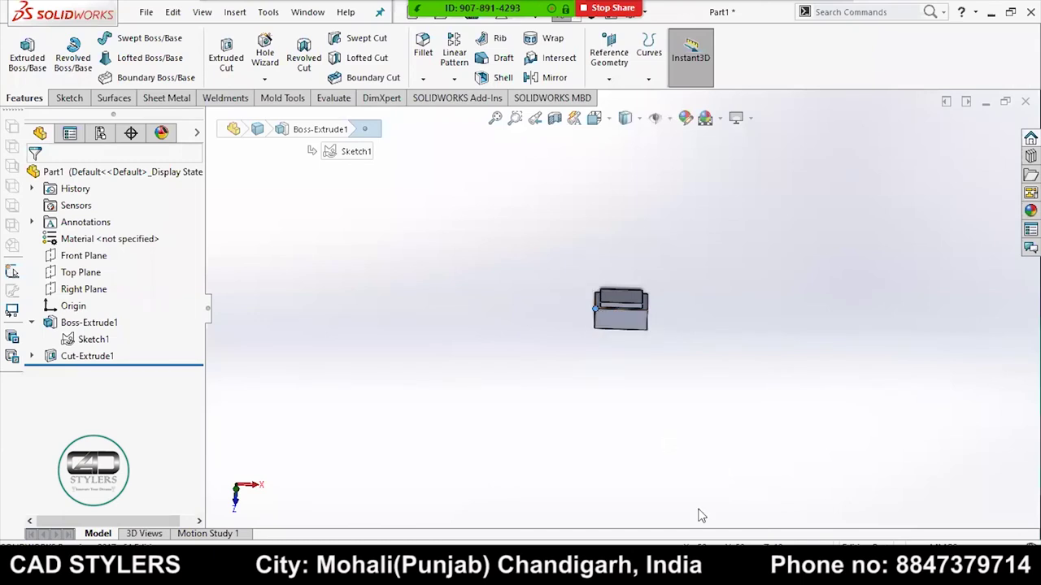
Step: Switch from SolidWorks back to the Word document holding the CNC program listing
{"action": "key", "text": "alt+Tab"}
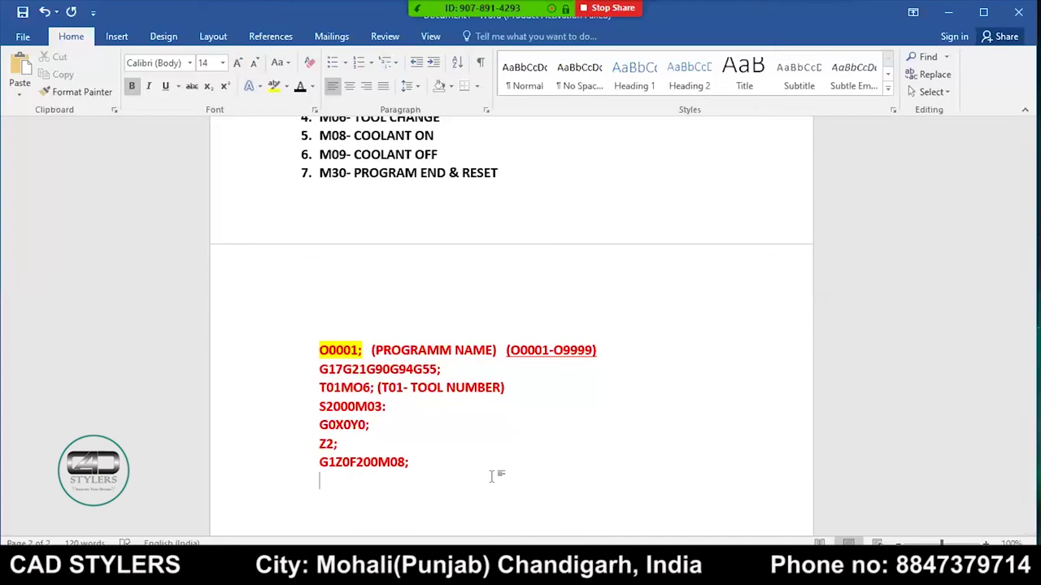
Step: Add the line 'G1Z-2;' below G1Z0F200M08; in the Word CNC program
{"action": "type", "text": "Z-2"}
{"action": "key", "text": "BackSpace"}
{"action": "key", "text": "BackSpace"}
{"action": "key", "text": "BackSpace"}
{"action": "type", "text": "G1Z-2:"}
{"action": "key", "text": "Return"}
{"action": "key", "text": "BackSpace"}
{"action": "type", "text": ";"}
{"action": "key", "text": "Return"}
{"action": "scroll", "coordinate": [455, 485], "scroll_direction": "down", "scroll_amount": 1}
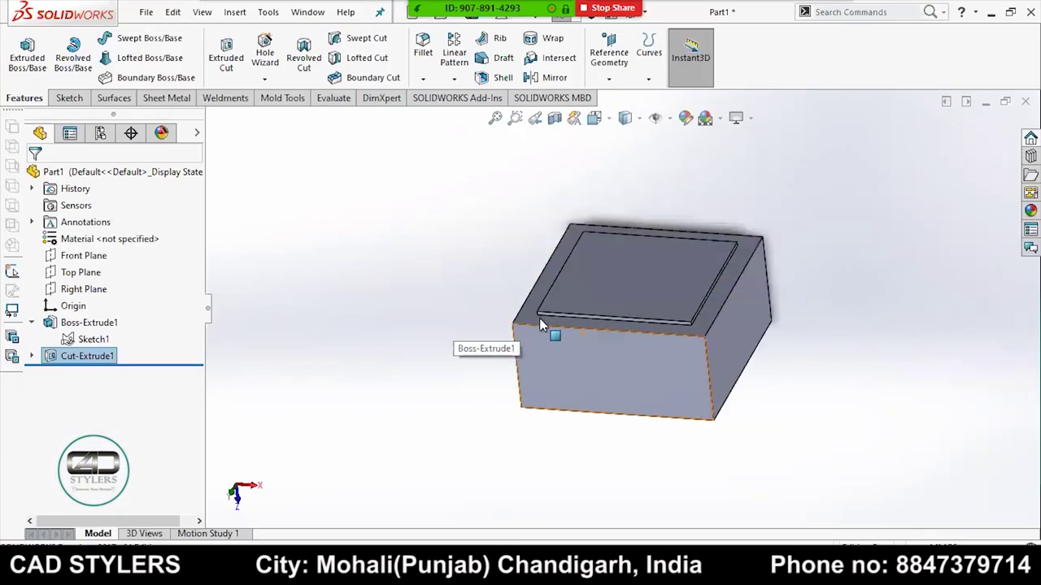
Step: Zoom into the part and select its front-top edge and front face
{"action": "scroll", "coordinate": [541, 323], "scroll_direction": "down", "scroll_amount": 3}
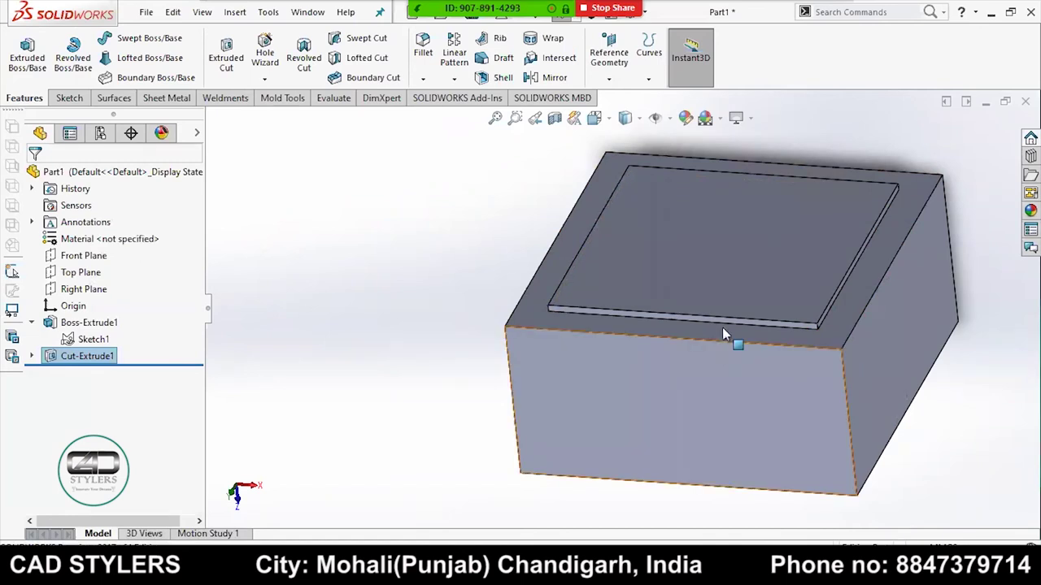
{"action": "left_click", "coordinate": [809, 345]}
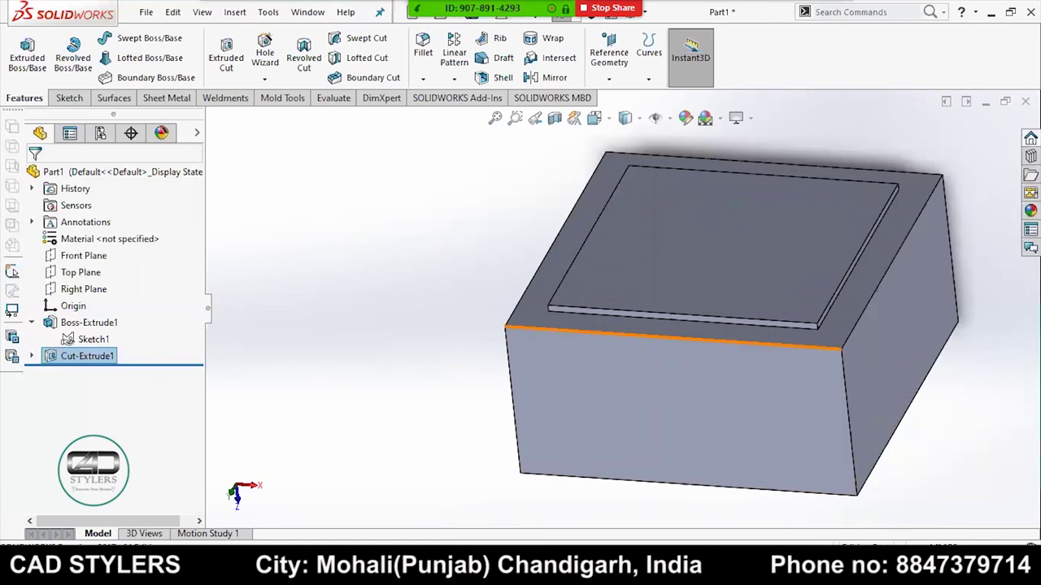
{"action": "left_click", "coordinate": [683, 407]}
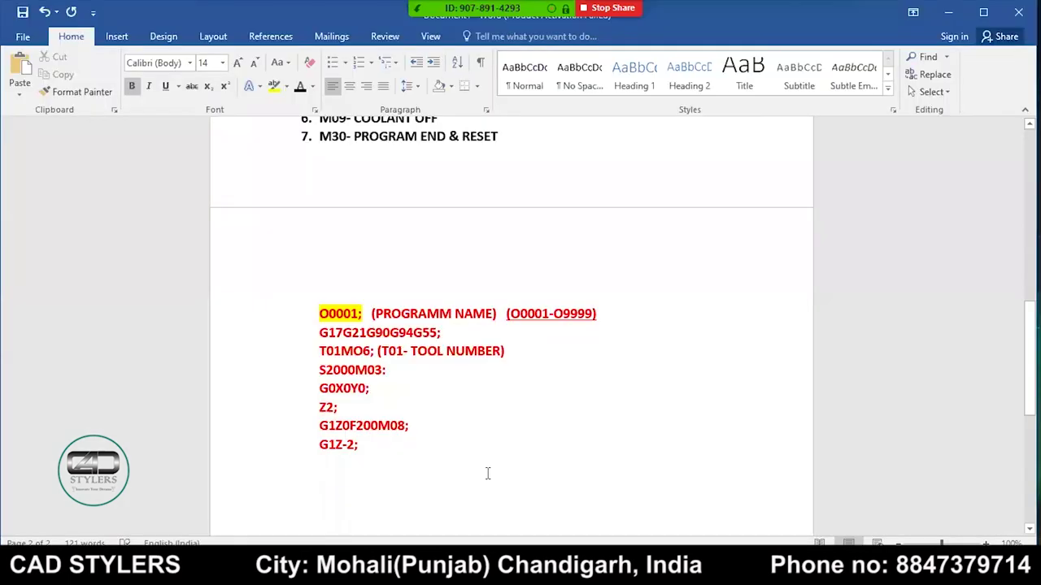
Step: Add the square-path moves G1X100Y0;, G1X100Y100; through G1X0Y0; to the program
{"action": "type", "text": "G1X100"}
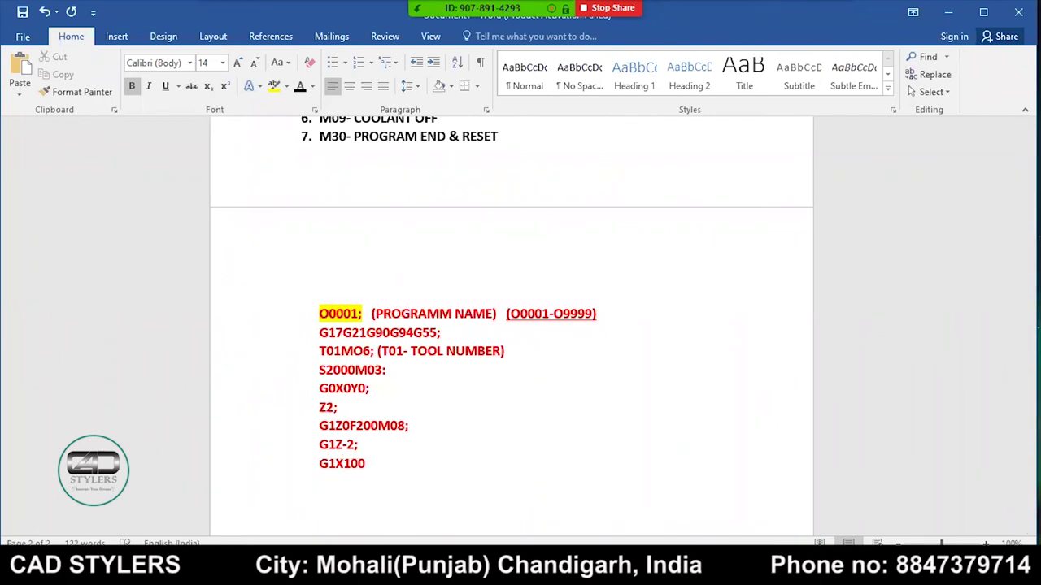
{"action": "type", "text": "Y0"}
{"action": "type", "text": ";"}
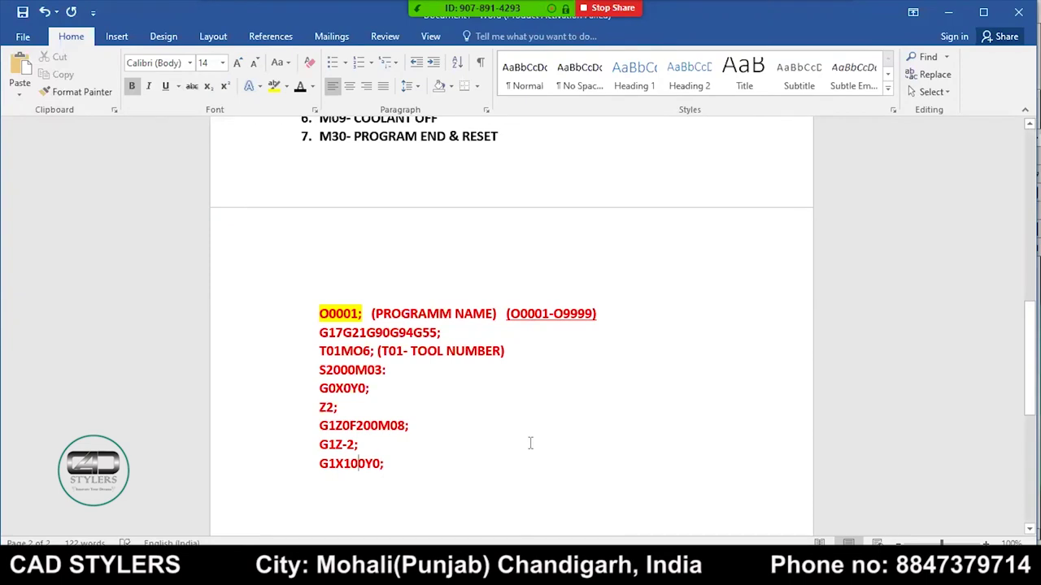
{"action": "key", "text": "Return"}
{"action": "type", "text": "G1"}
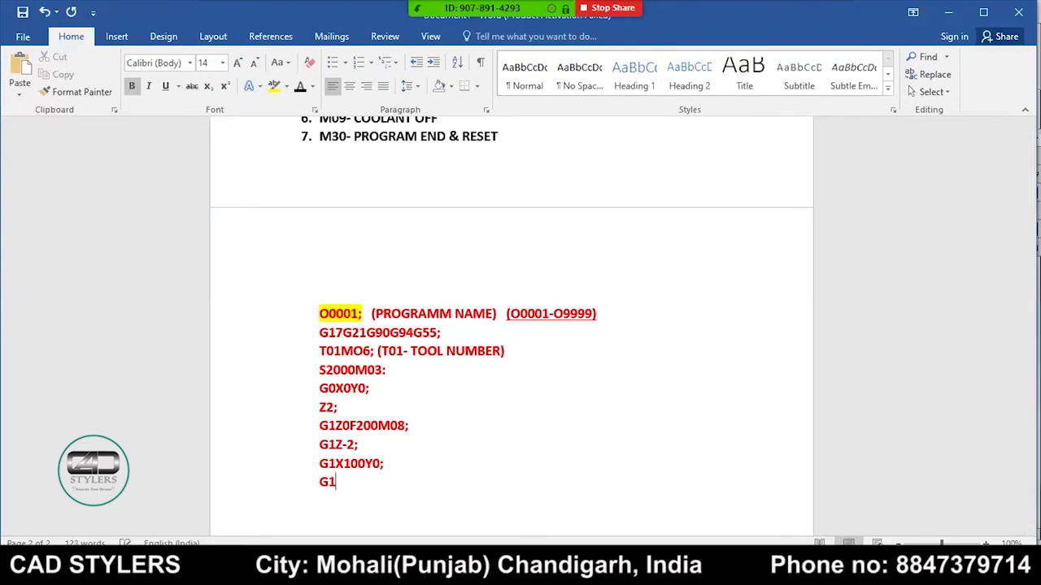
{"action": "type", "text": "X100Y"}
{"action": "type", "text": "100"}
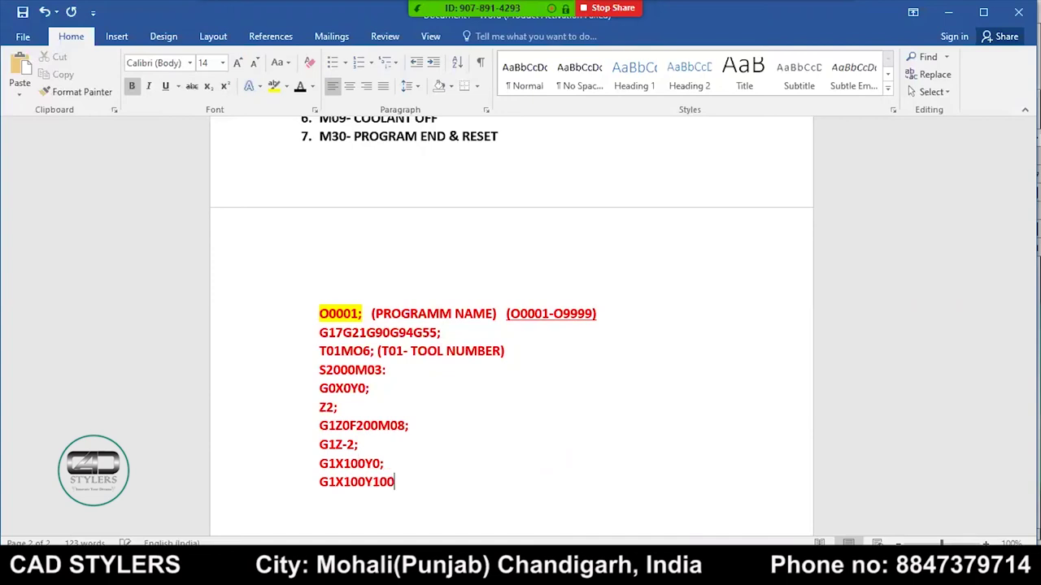
{"action": "type", "text": ";"}
{"action": "key", "text": "Return"}
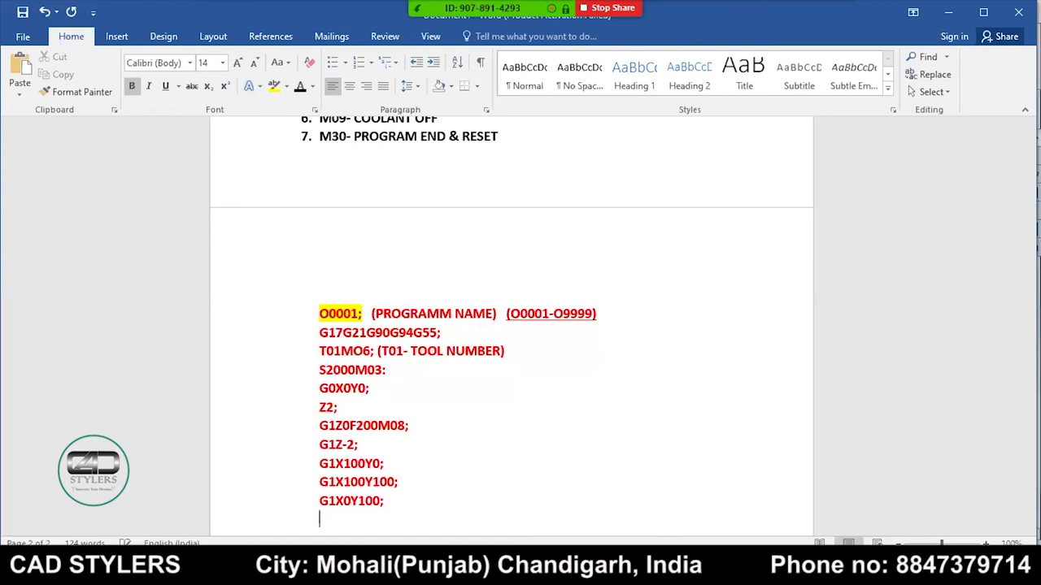
{"action": "type", "text": "G1X0Y0;"}
{"action": "key", "text": "Return"}
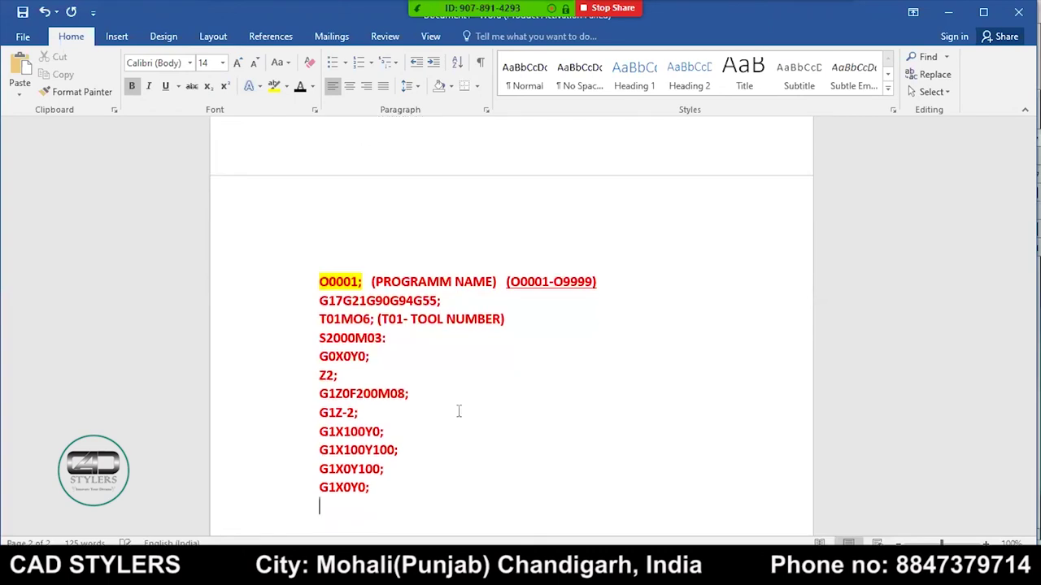
Step: Add the retract line G0Z100; after G1X0Y0;, then return to SolidWorks
{"action": "key", "text": "alt+Tab"}
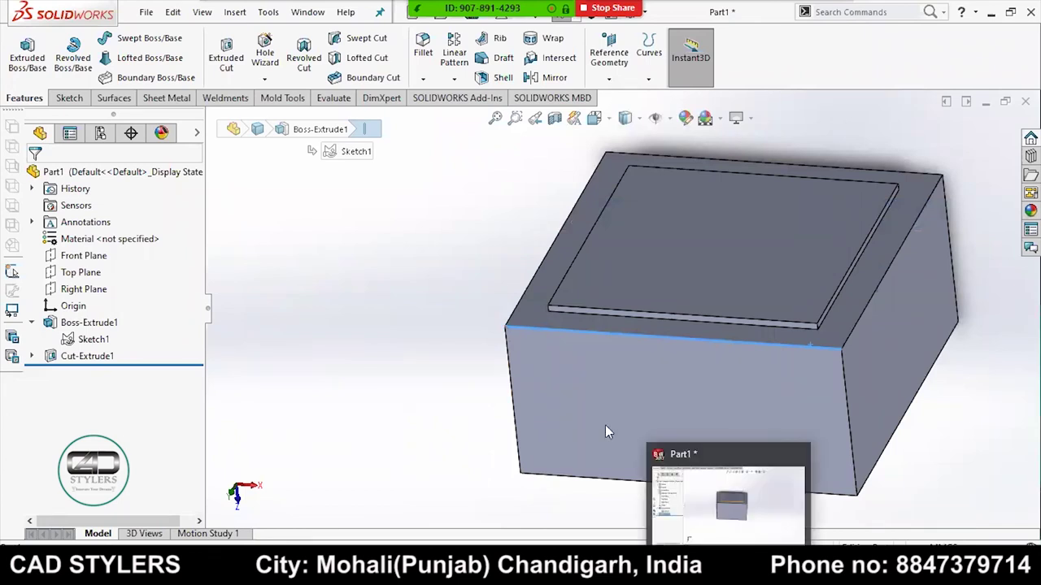
{"action": "key", "text": "super+d"}
{"action": "left_click", "coordinate": [727, 500]}
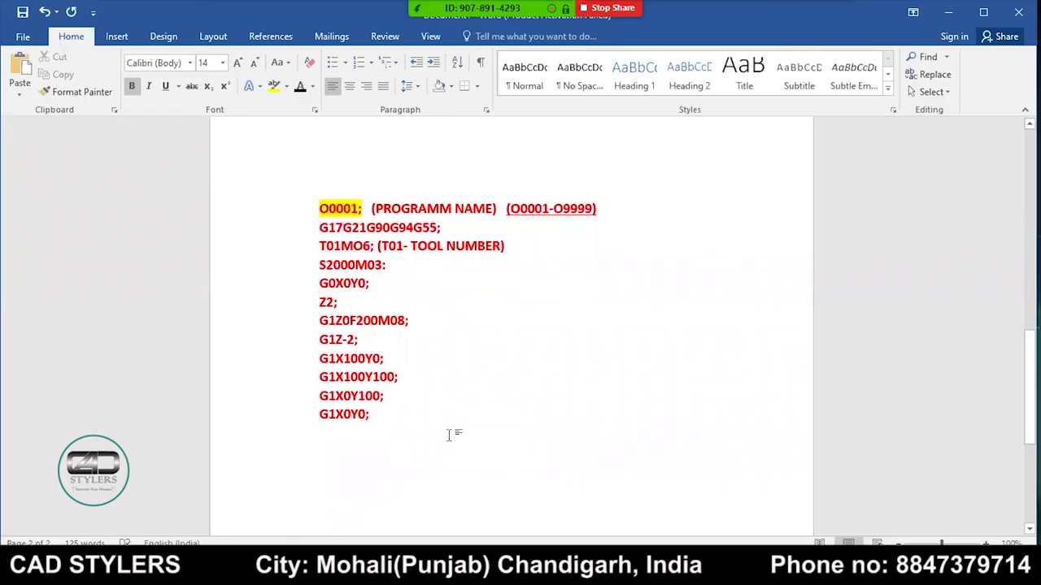
{"action": "key", "text": "Return"}
{"action": "type", "text": "G0X"}
{"action": "key", "text": "BackSpace"}
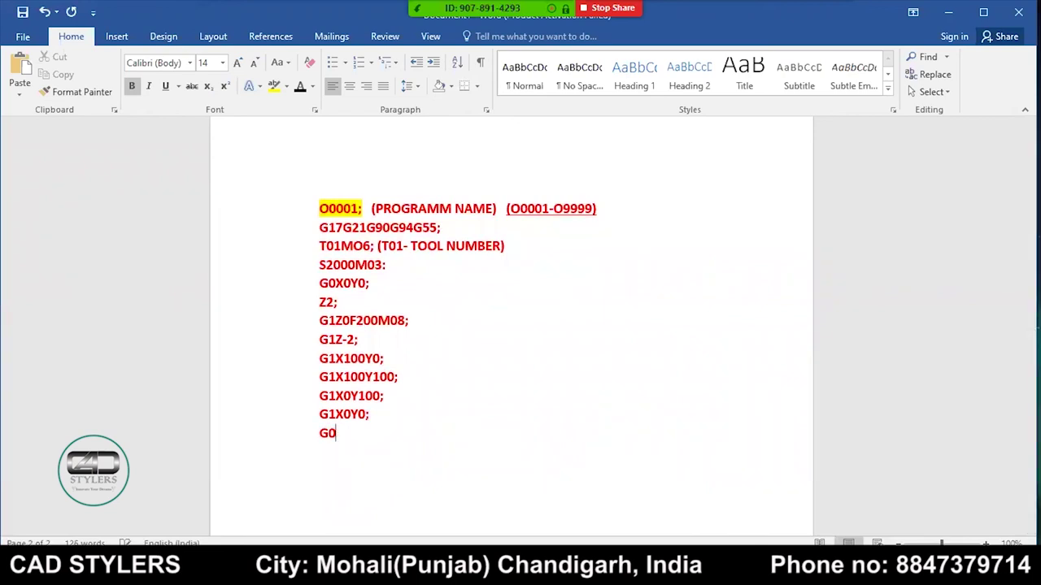
{"action": "type", "text": "Z100;"}
{"action": "key", "text": "Return"}
{"action": "key", "text": "alt+Tab"}
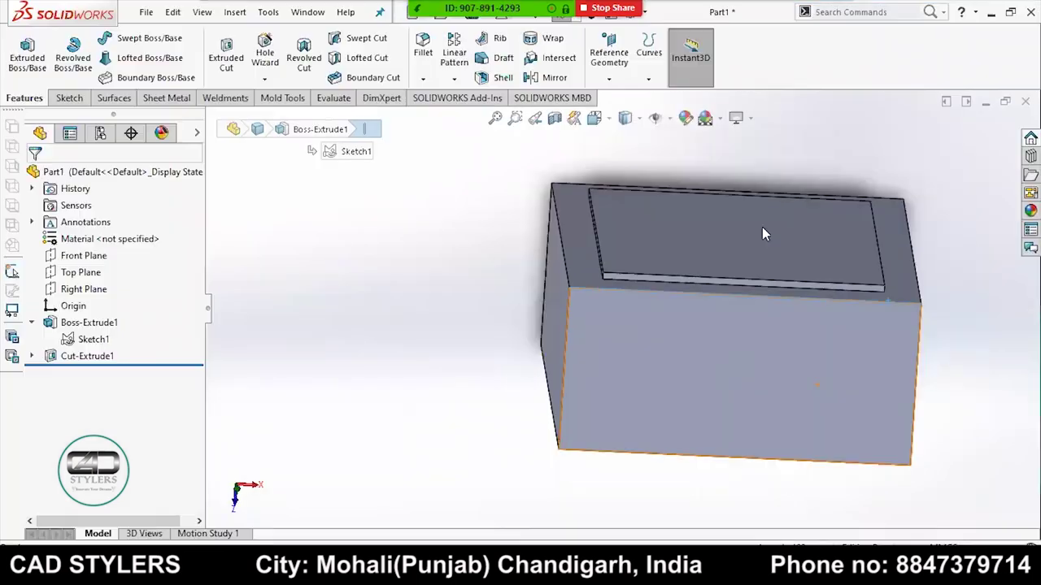
Step: View the part Normal To its front face and zoom out, then return to Word
{"action": "right_click", "coordinate": [674, 325]}
{"action": "key", "text": "ctrl+8"}
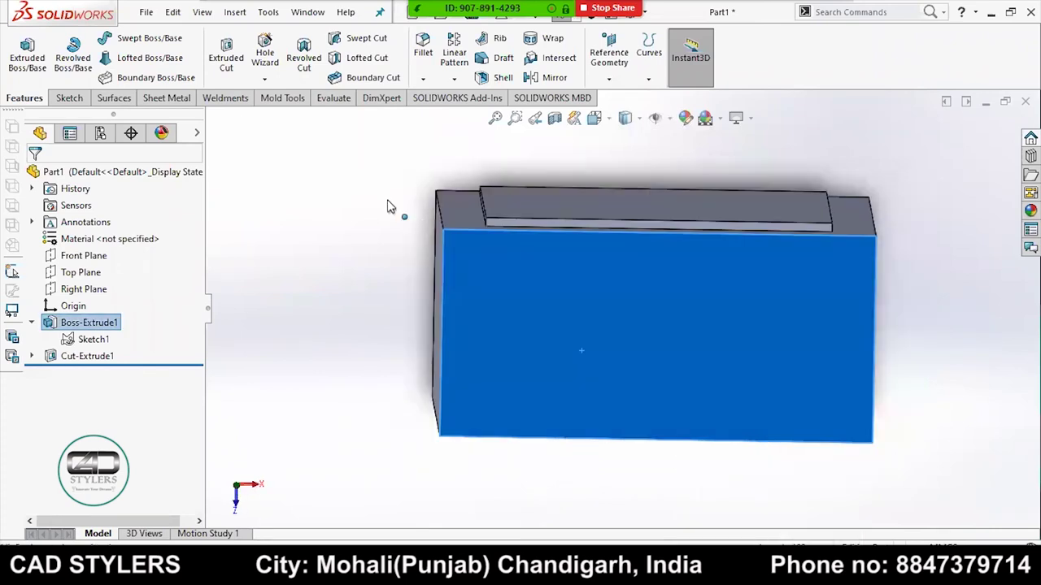
{"action": "scroll", "coordinate": [533, 257], "scroll_direction": "up", "scroll_amount": 3}
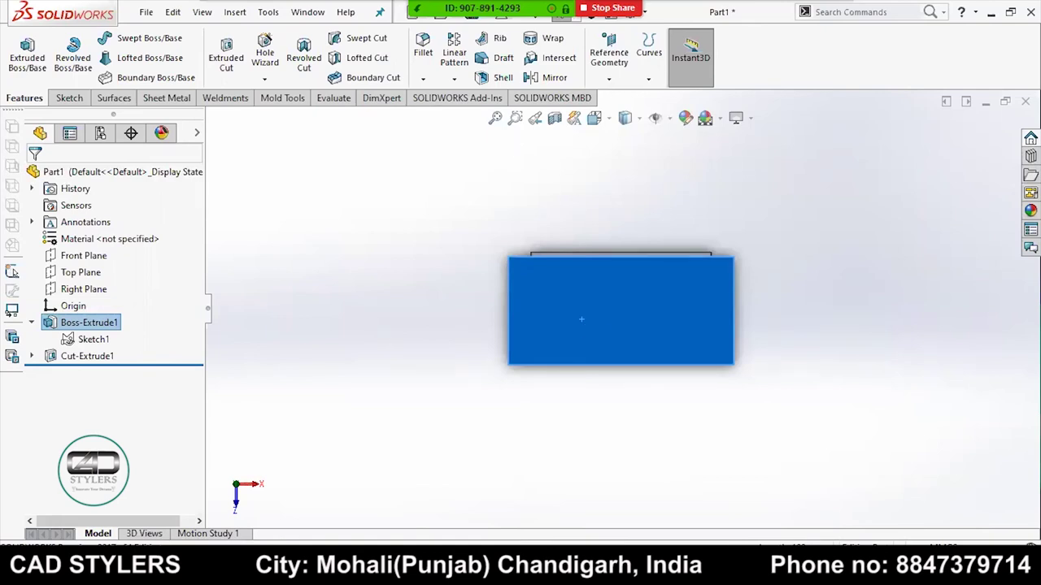
{"action": "key", "text": "alt+Tab"}
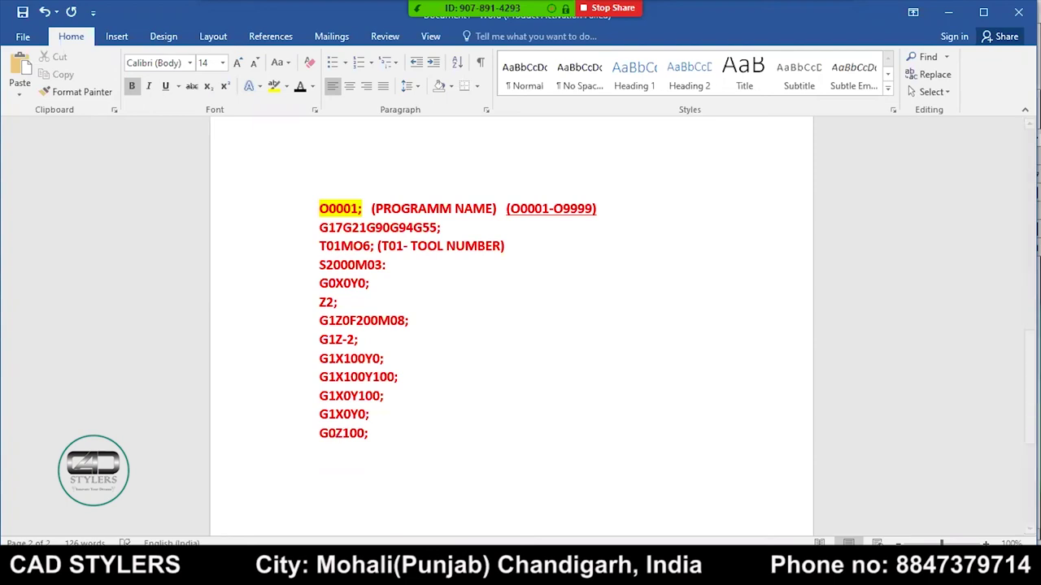
Step: Close the program with the lines M05M09; and M30;
{"action": "type", "text": "M05M"}
{"action": "type", "text": "09"}
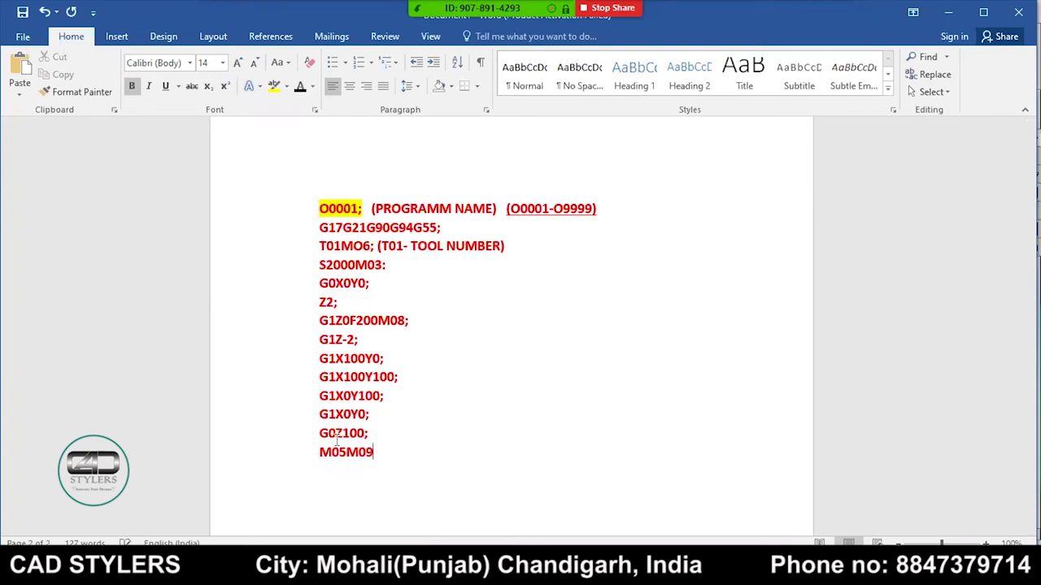
{"action": "type", "text": ";"}
{"action": "key", "text": "Return"}
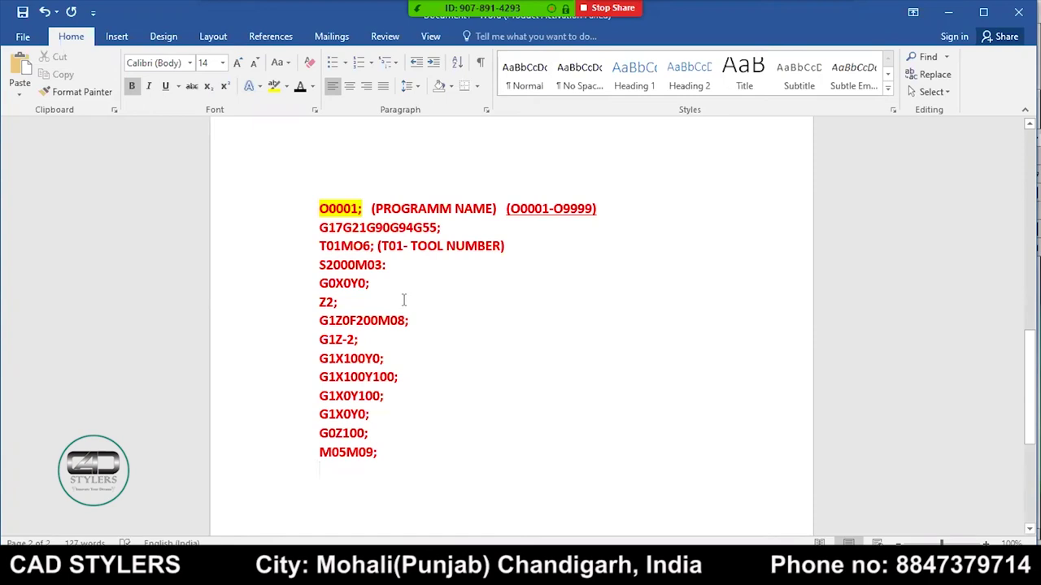
{"action": "scroll", "coordinate": [365, 297], "scroll_direction": "up", "scroll_amount": 5}
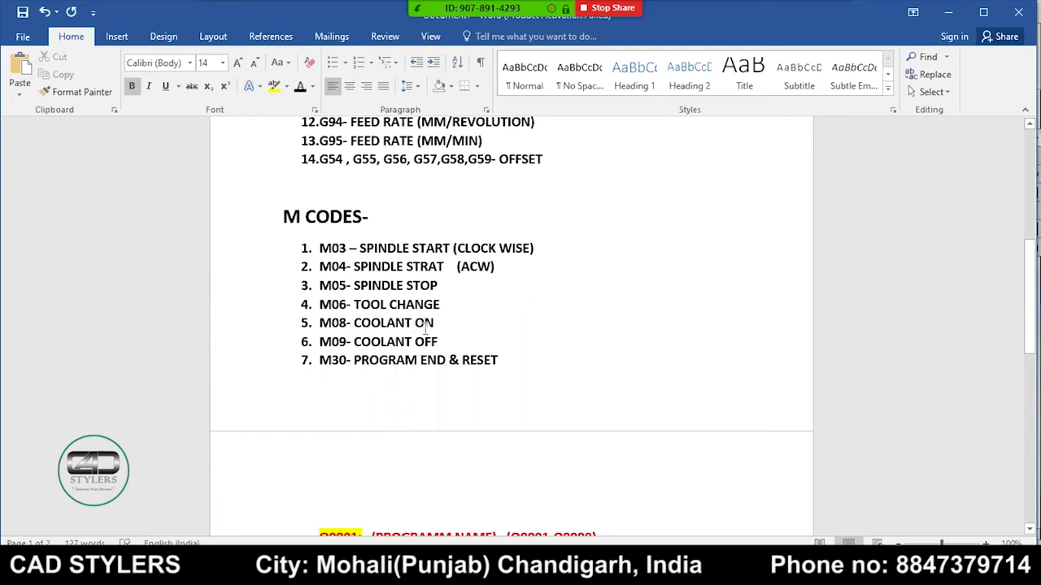
{"action": "scroll", "coordinate": [423, 330], "scroll_direction": "down", "scroll_amount": 5}
{"action": "scroll", "coordinate": [423, 329], "scroll_direction": "down", "scroll_amount": 4}
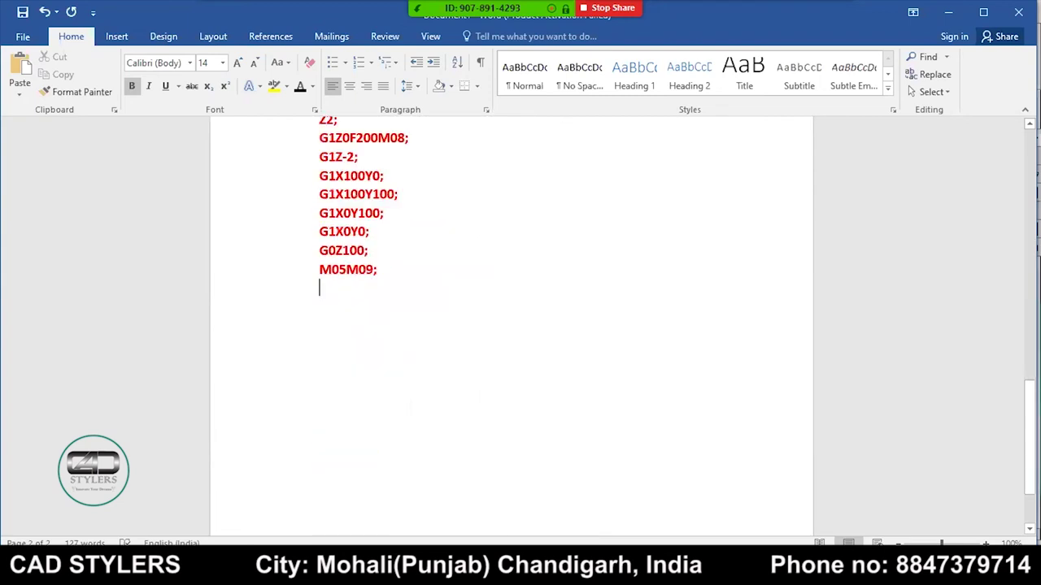
{"action": "type", "text": "M30;"}
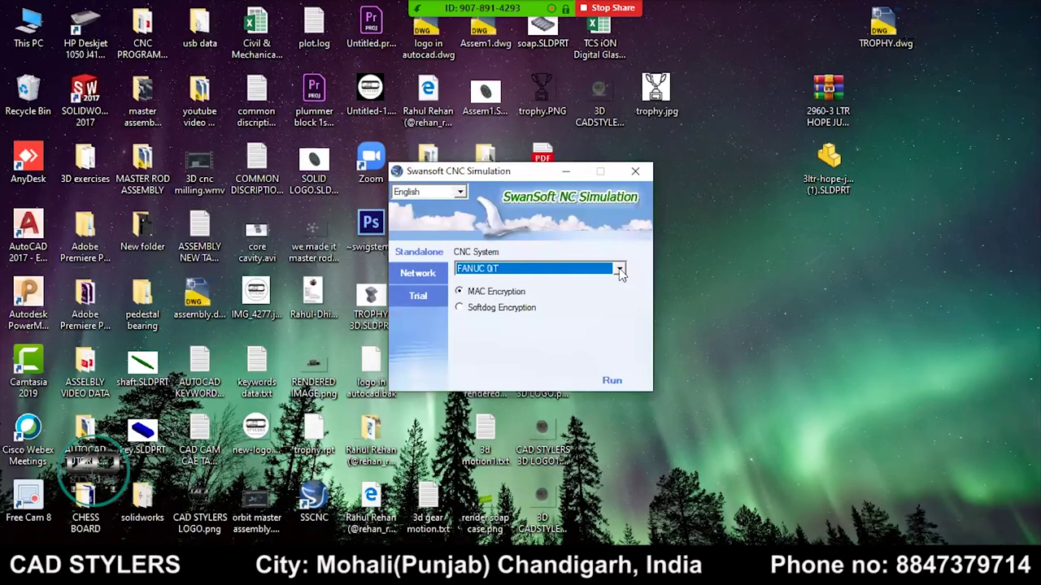
Step: Choose FANUC 0iM as the CNC system and run the simulator
{"action": "key", "text": "alt+Down"}
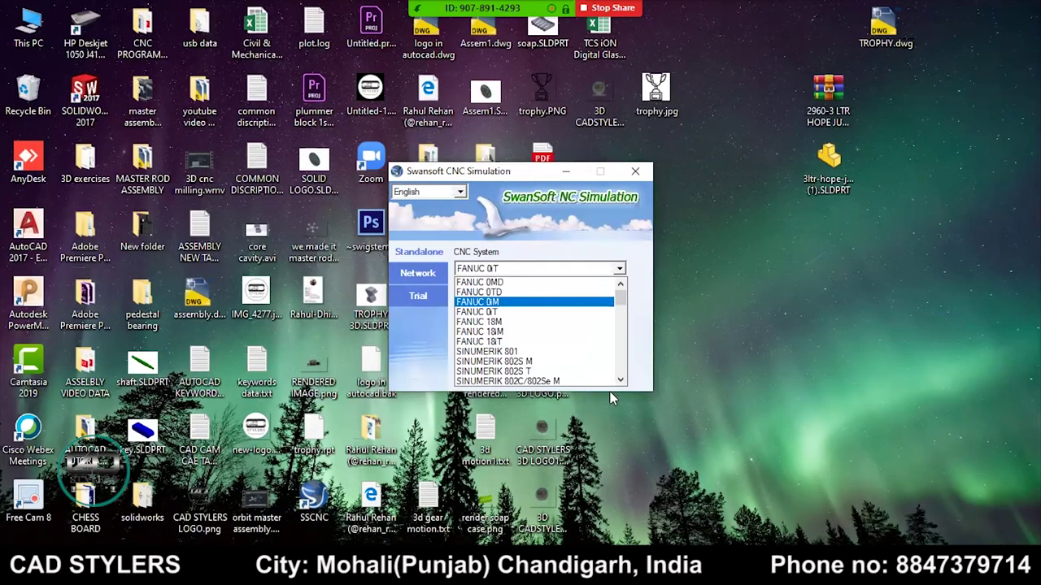
{"action": "left_click", "coordinate": [613, 385]}
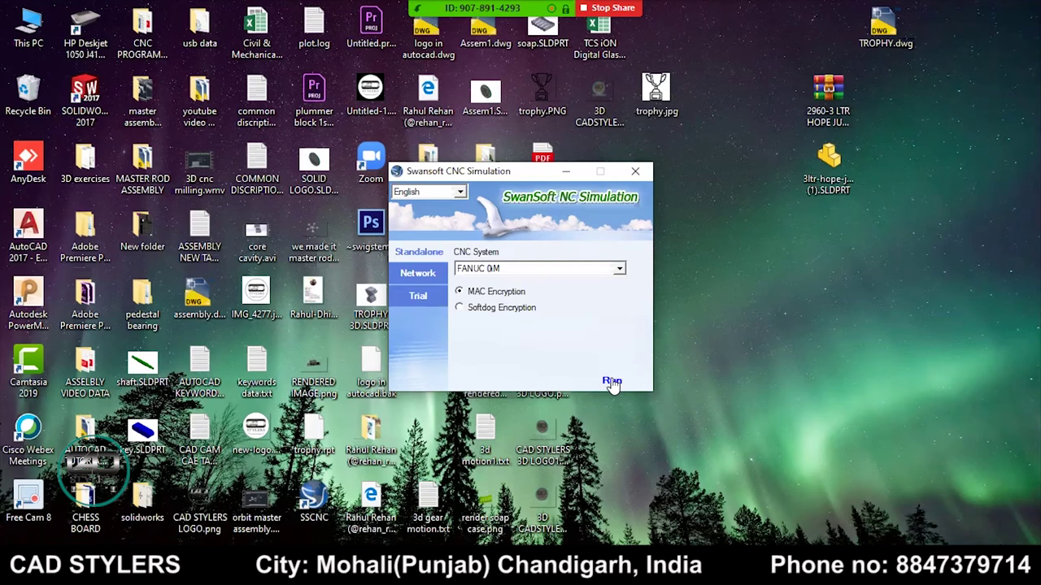
{"action": "left_click", "coordinate": [613, 383]}
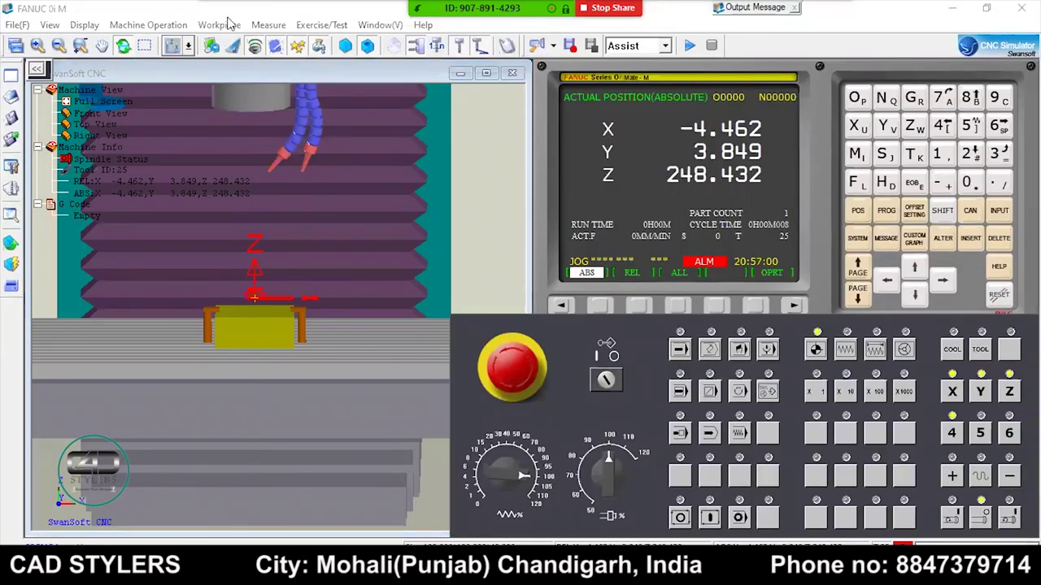
Step: Replace the workpiece with a new 100 × 100 × 40 box stock
{"action": "left_click", "coordinate": [220, 24]}
{"action": "left_click", "coordinate": [234, 40]}
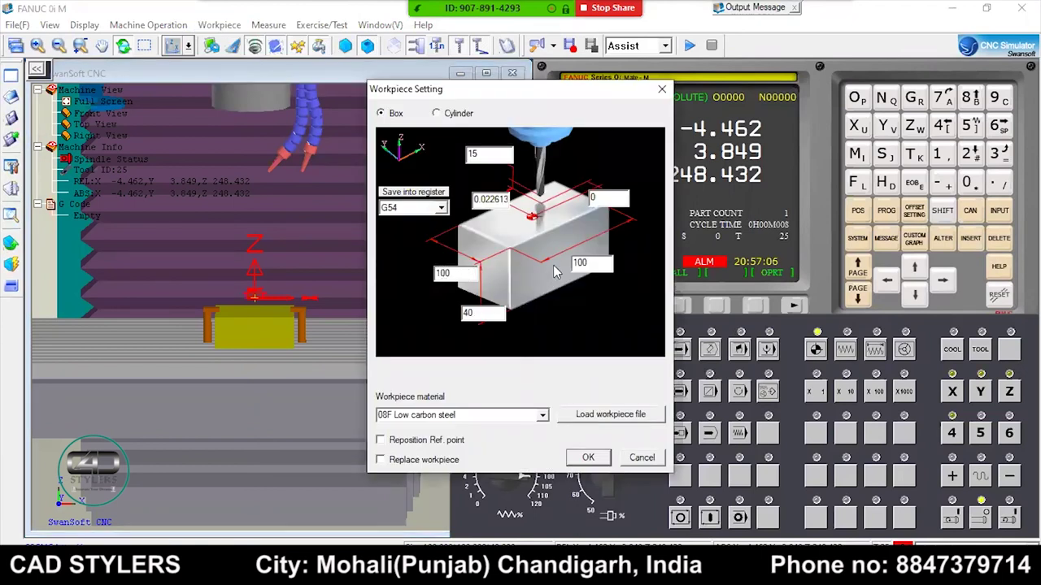
{"action": "left_click", "coordinate": [404, 463]}
{"action": "left_click", "coordinate": [585, 460]}
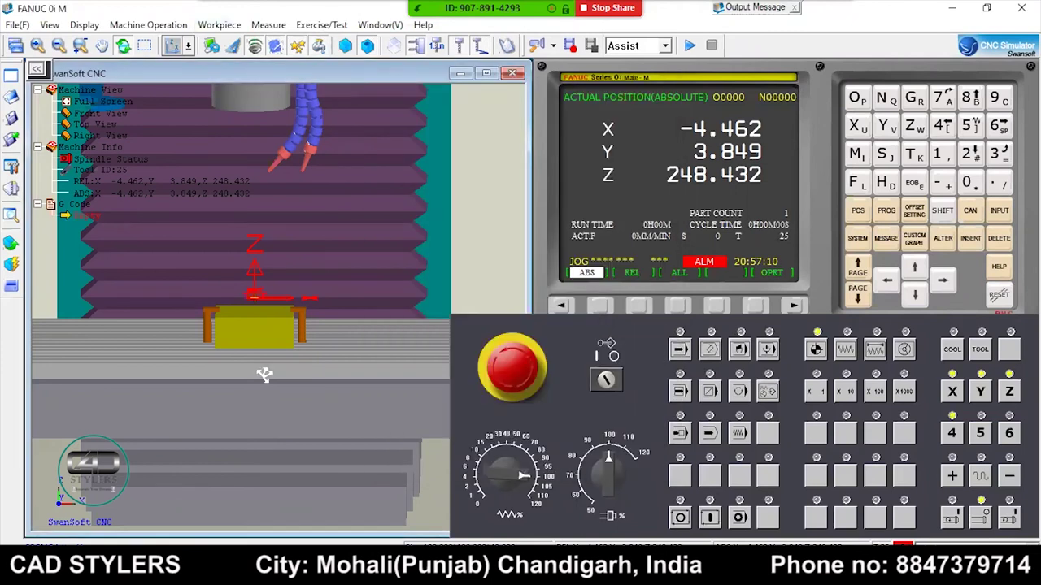
{"action": "left_click_drag", "start_coordinate": [267, 374], "coordinate": [38, 317]}
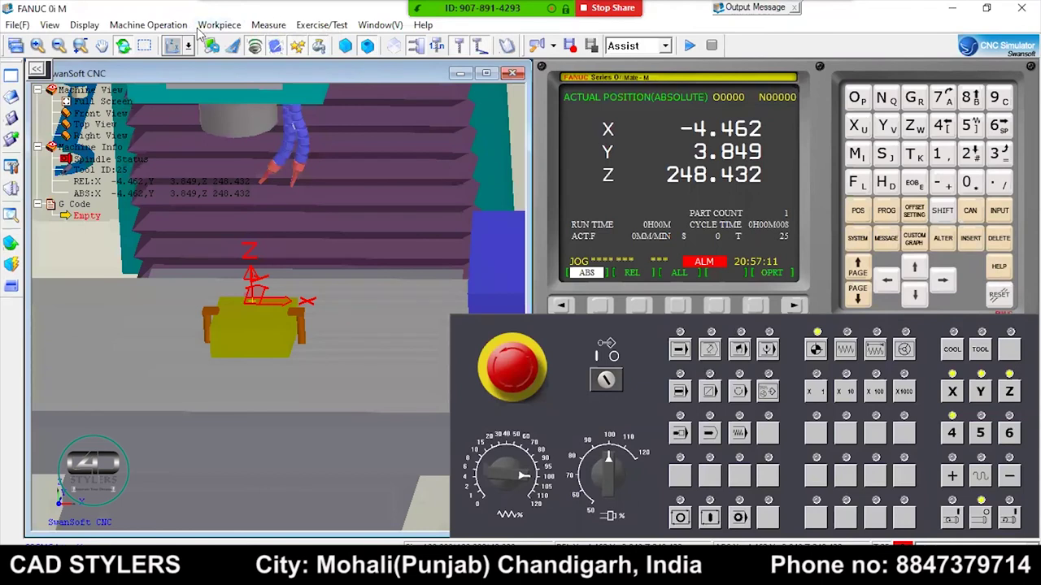
Step: Secure the workpiece with edge clamps
{"action": "left_click", "coordinate": [268, 24]}
{"action": "mouse_move", "coordinate": [219, 25]}
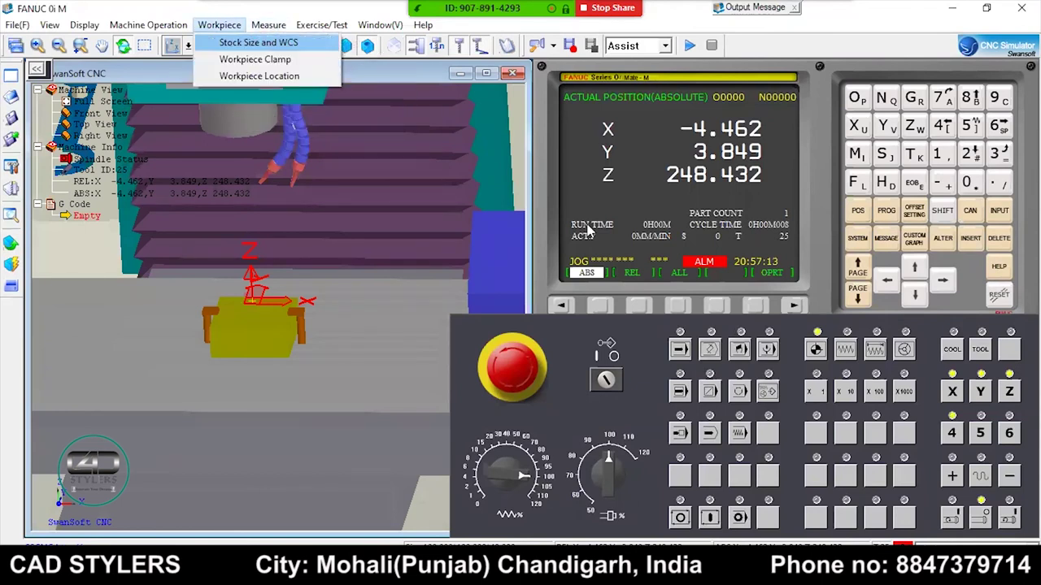
{"action": "left_click", "coordinate": [255, 59]}
{"action": "left_click", "coordinate": [494, 109]}
{"action": "left_click", "coordinate": [471, 468]}
{"action": "left_click", "coordinate": [169, 25]}
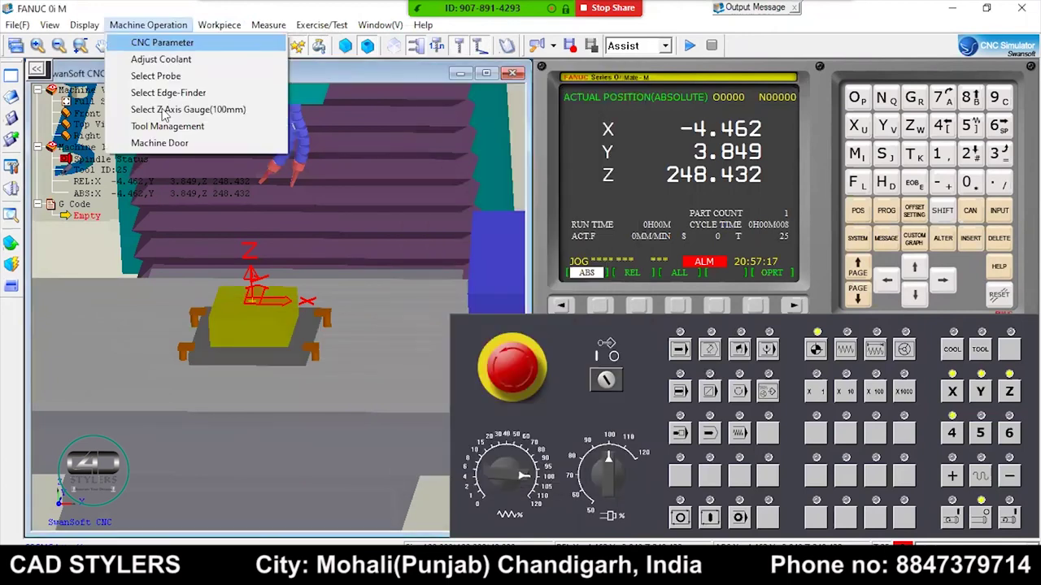
Step: Give tool 001 a 20 mm diameter and mount it in magazine station 1
{"action": "left_click", "coordinate": [167, 126]}
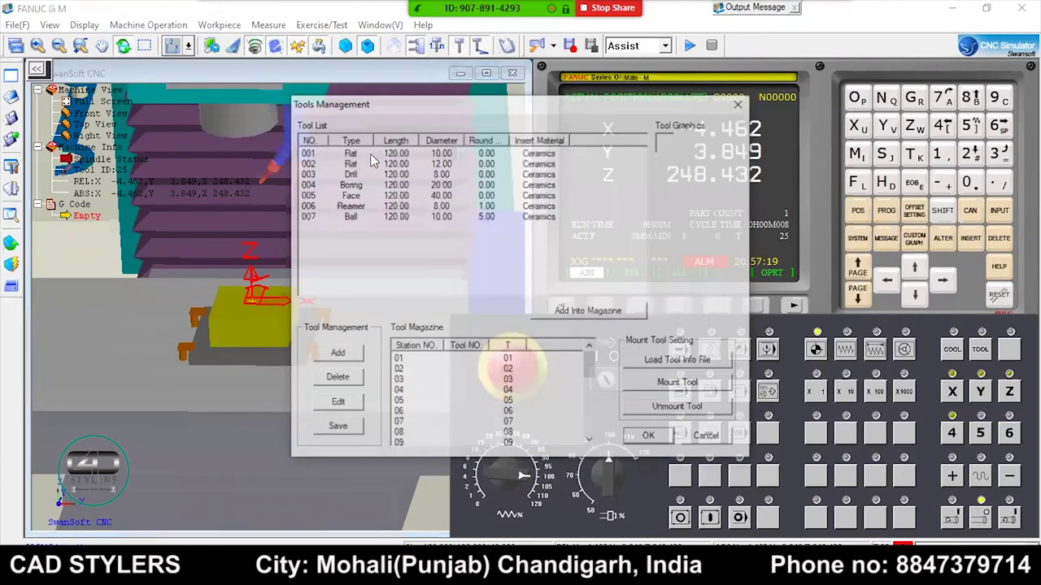
{"action": "double_click", "coordinate": [563, 254]}
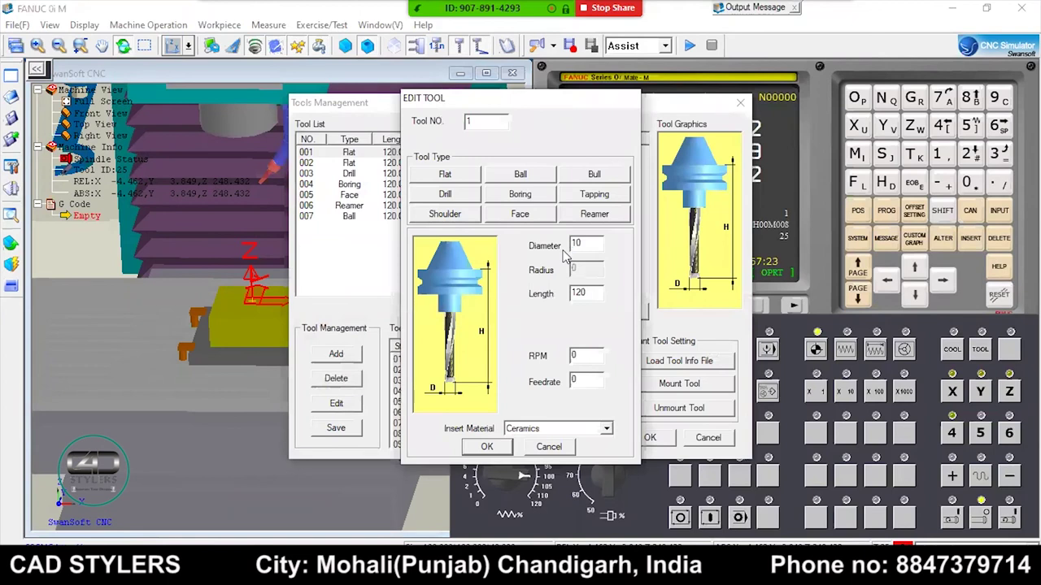
{"action": "key", "text": "BackSpace"}
{"action": "type", "text": "2"}
{"action": "left_click", "coordinate": [488, 447]}
{"action": "left_click", "coordinate": [569, 312]}
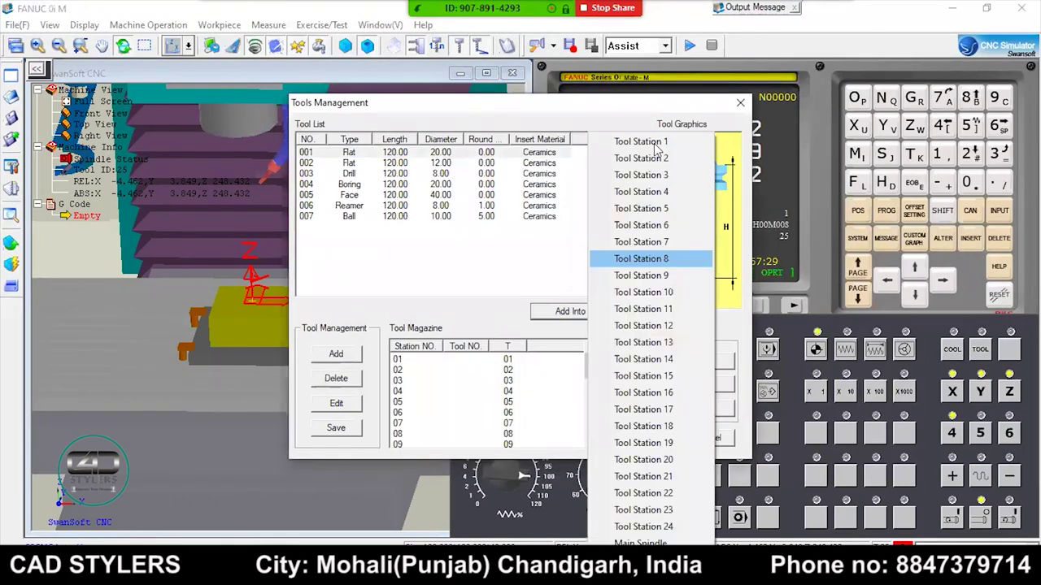
{"action": "left_click", "coordinate": [663, 404]}
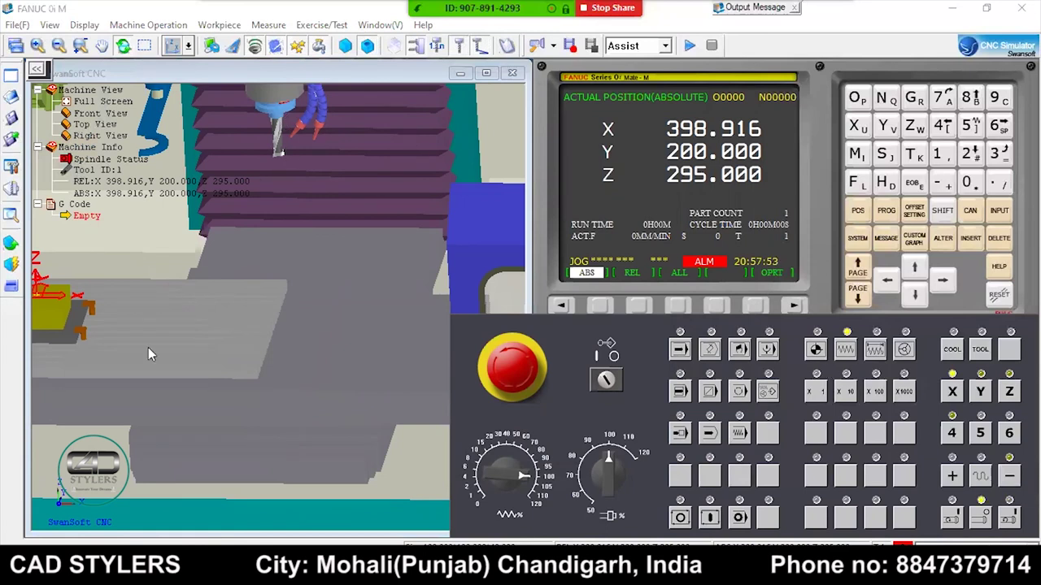
Step: Show the work coordinates page and jog the machine in negative X and Y
{"action": "left_click", "coordinate": [905, 220]}
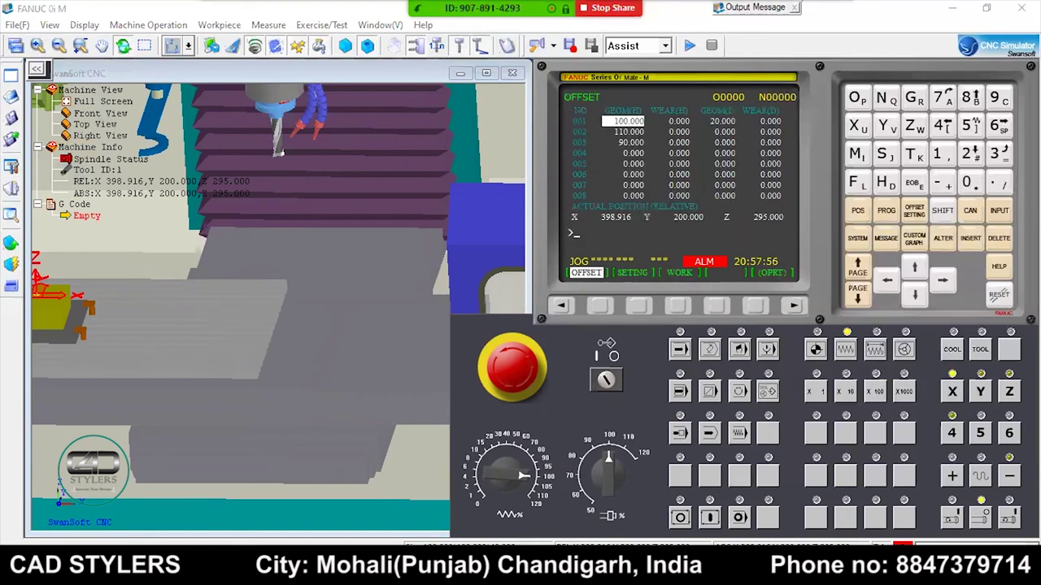
{"action": "left_click", "coordinate": [676, 305]}
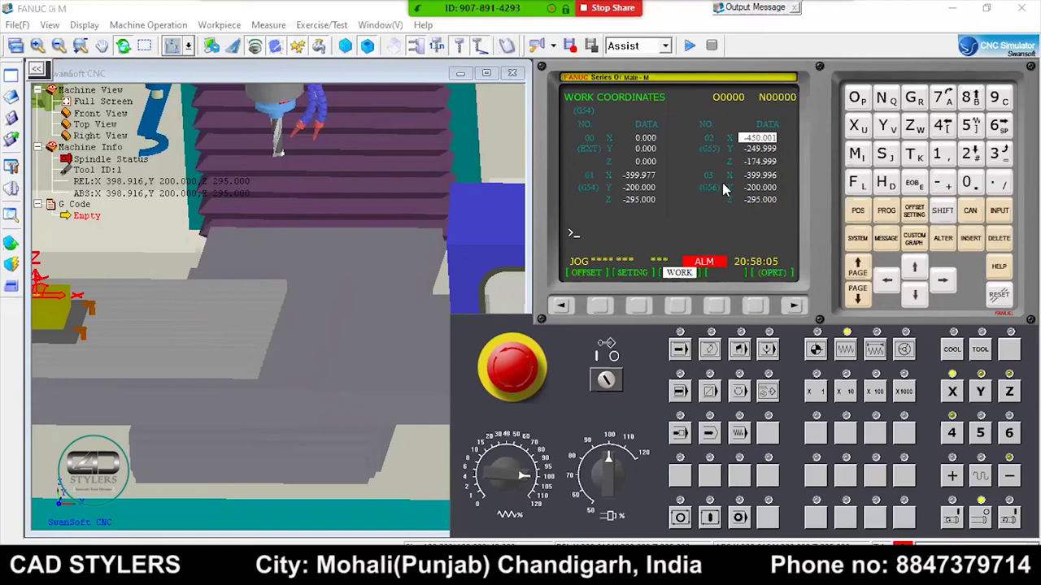
{"action": "left_click", "coordinate": [1007, 481]}
{"action": "left_click", "coordinate": [980, 392]}
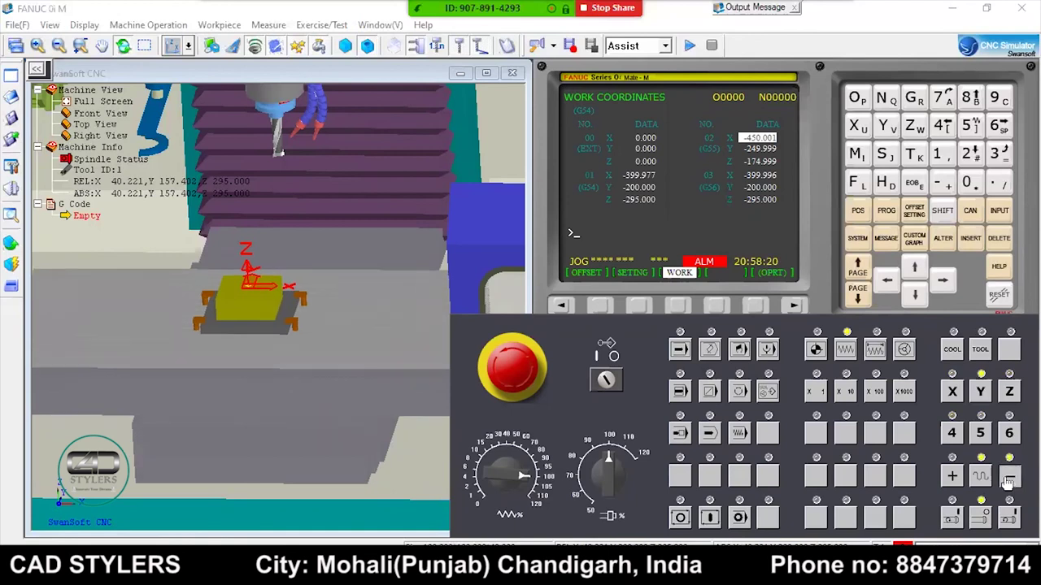
{"action": "left_click", "coordinate": [1008, 482]}
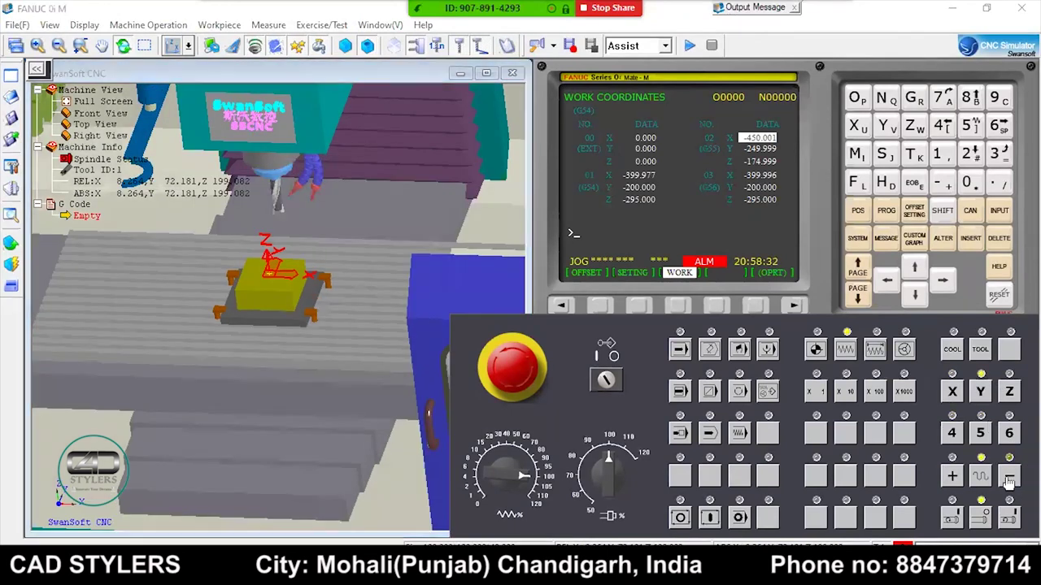
{"action": "left_click", "coordinate": [1012, 411]}
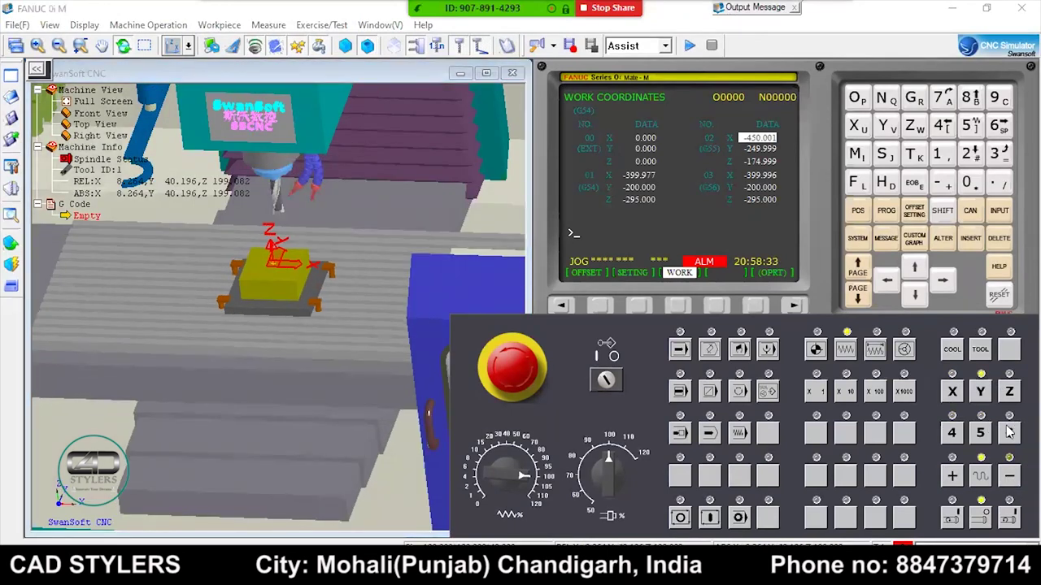
Step: Lower the spindle toward the workpiece top, dismissing the tool collision warnings
{"action": "left_click", "coordinate": [1006, 481]}
{"action": "left_click", "coordinate": [1006, 481]}
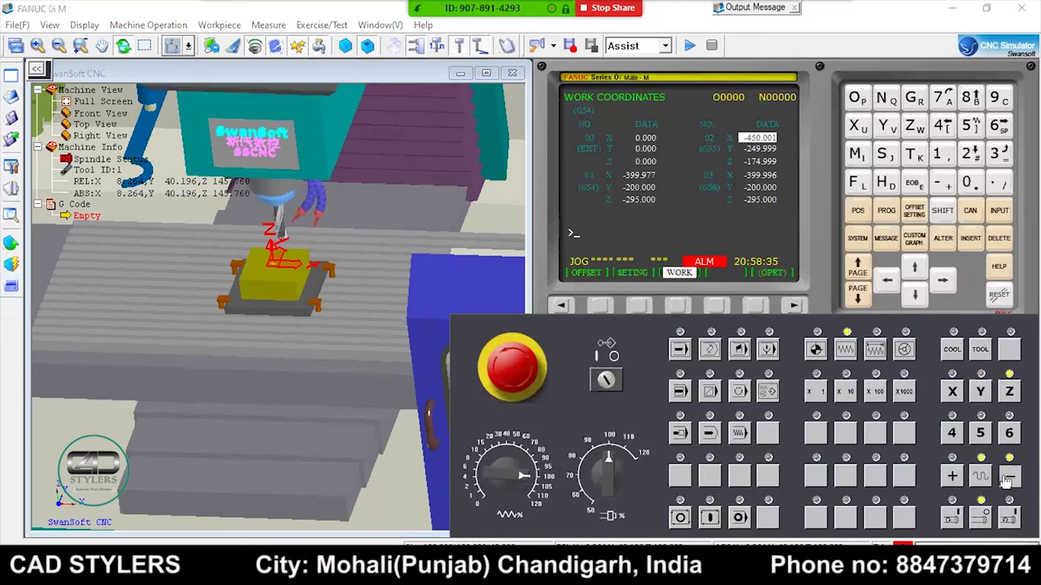
{"action": "left_click", "coordinate": [1006, 481]}
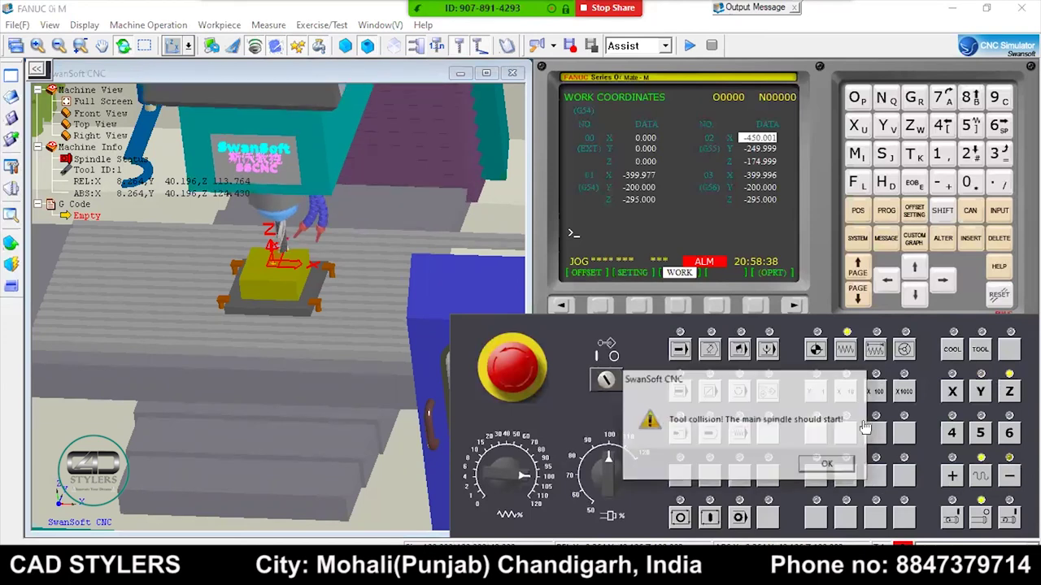
{"action": "left_click", "coordinate": [873, 356]}
{"action": "left_click", "coordinate": [902, 391]}
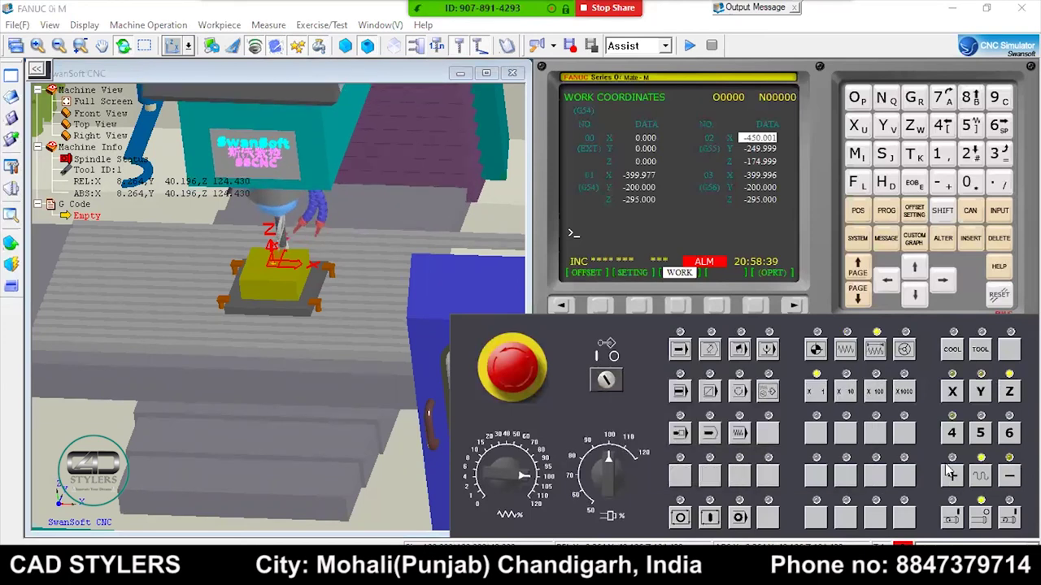
{"action": "left_click", "coordinate": [1012, 482]}
{"action": "left_click", "coordinate": [1011, 481]}
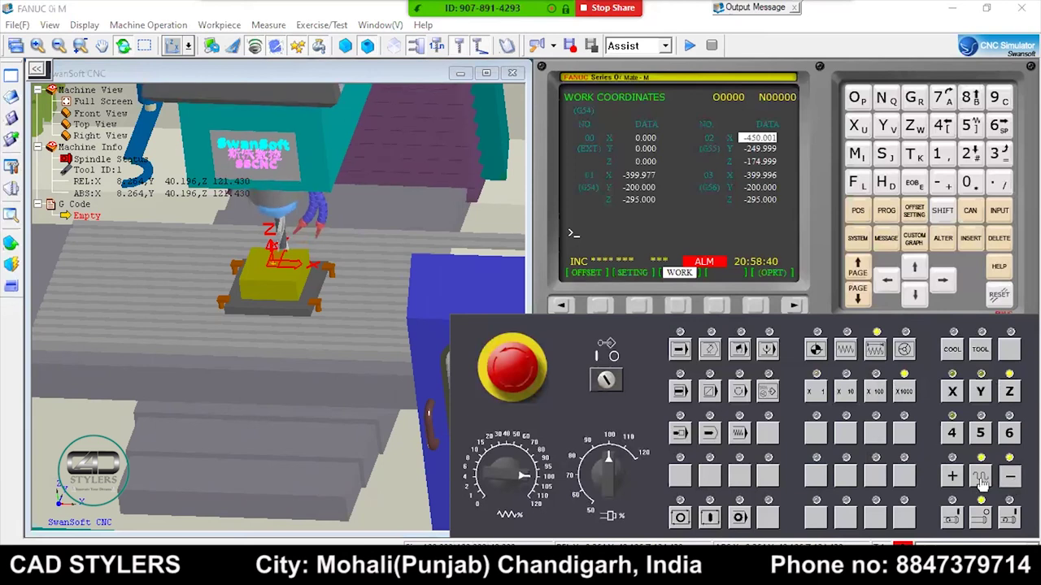
{"action": "left_click", "coordinate": [823, 469]}
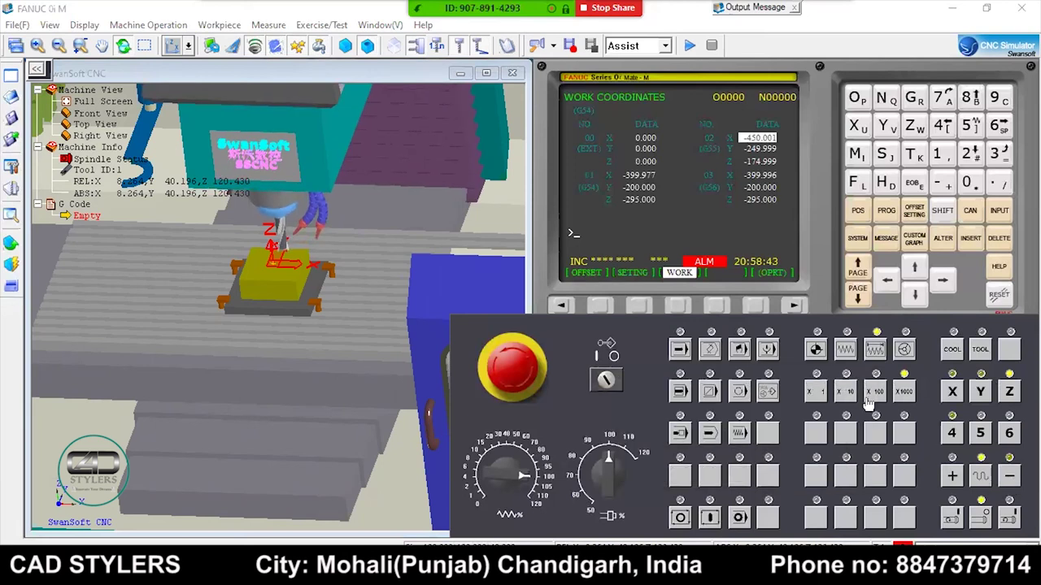
Step: Fine-tune Z with the smallest jog increment until it reads 120.000
{"action": "left_click", "coordinate": [1008, 483]}
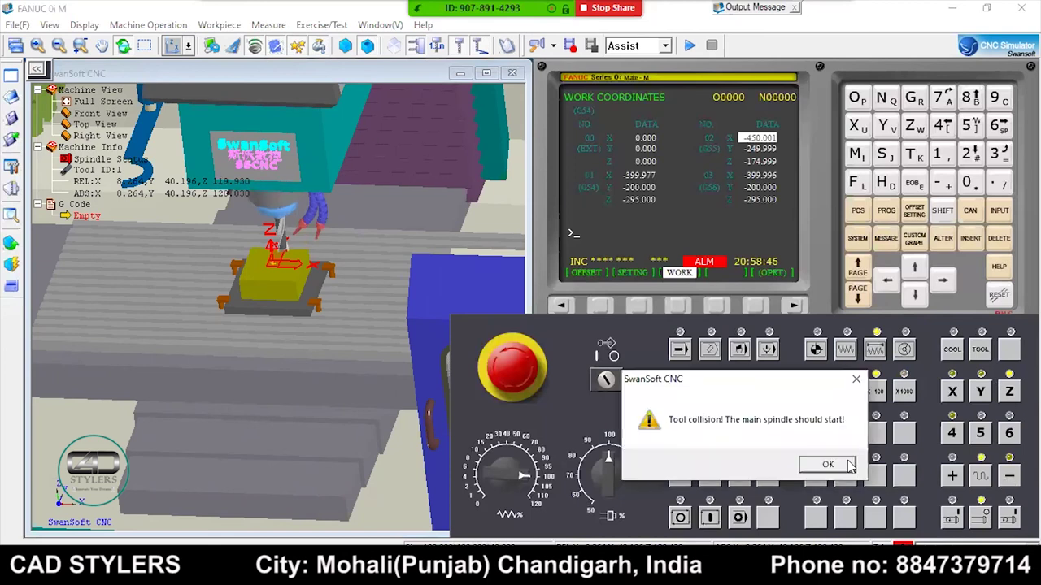
{"action": "left_click", "coordinate": [850, 390]}
{"action": "left_click", "coordinate": [1008, 483]}
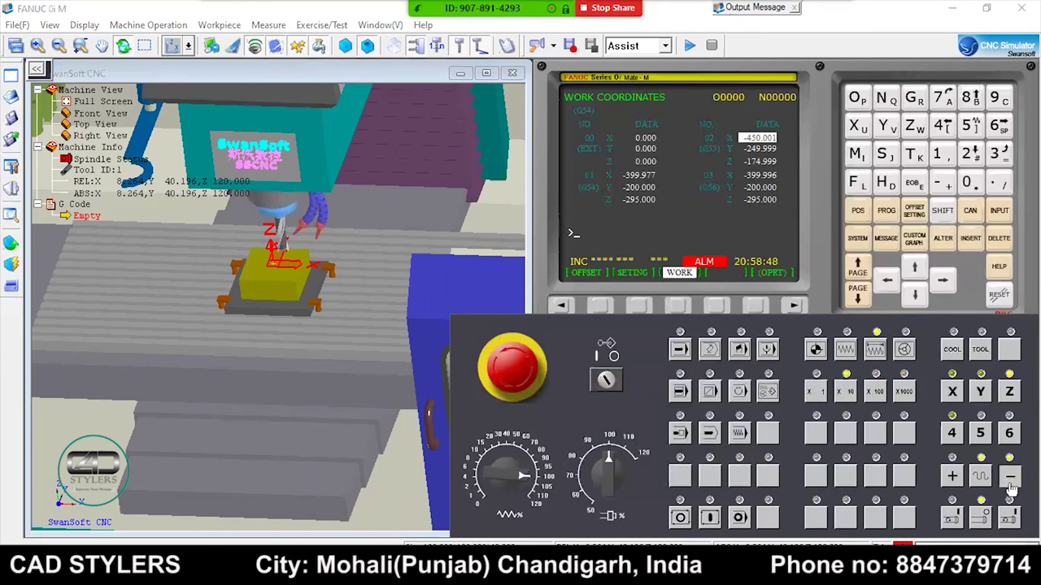
{"action": "left_click", "coordinate": [850, 390]}
{"action": "left_click", "coordinate": [816, 391]}
{"action": "left_click", "coordinate": [850, 461]}
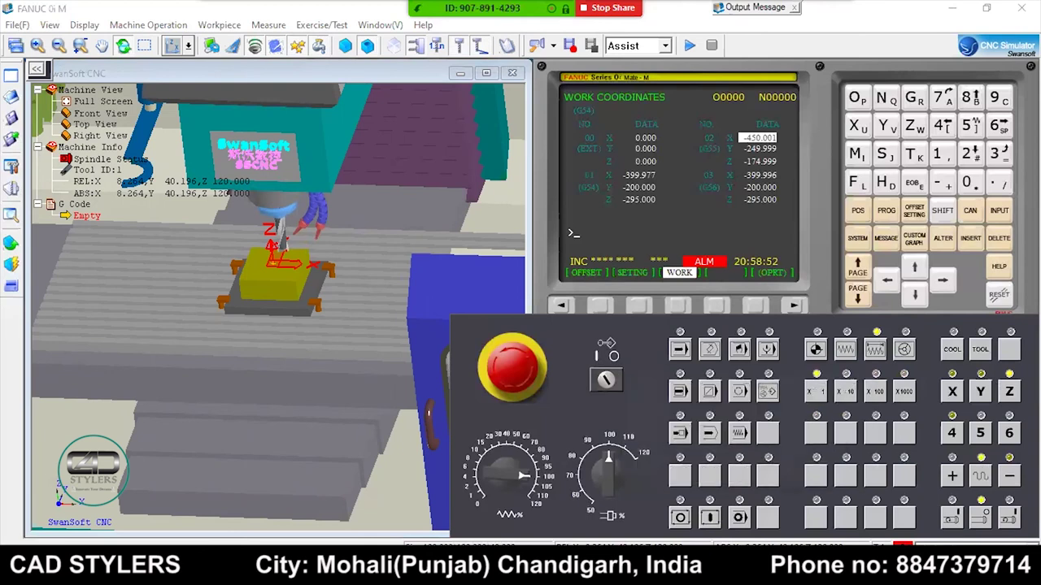
Step: Record G55 Z zero (-175.000), then jog the tool along Y against the block's side
{"action": "type", "text": "Z0"}
{"action": "left_click", "coordinate": [638, 306]}
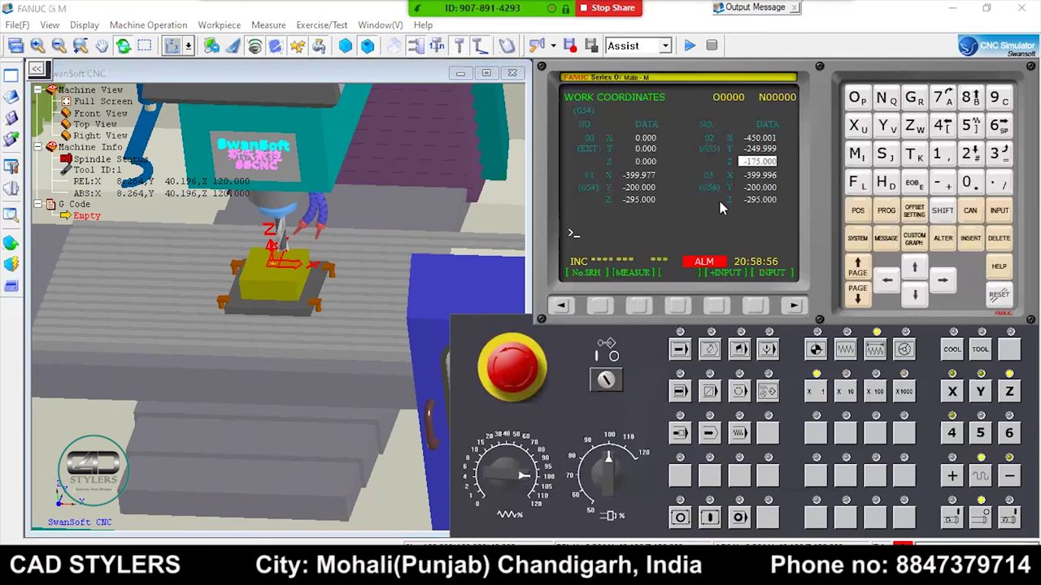
{"action": "left_click", "coordinate": [845, 348]}
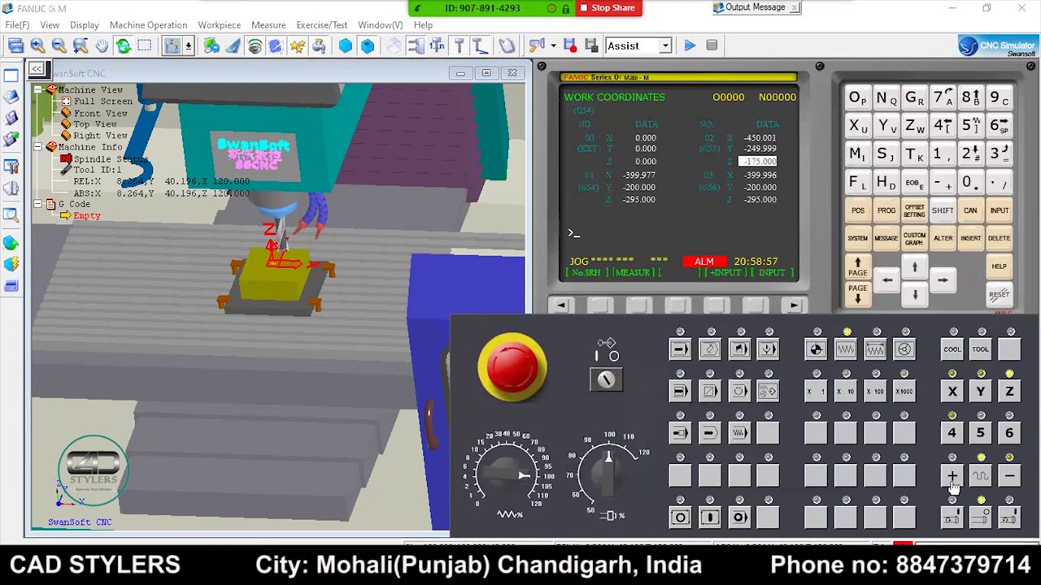
{"action": "left_click", "coordinate": [981, 391]}
{"action": "left_click", "coordinate": [875, 348]}
{"action": "left_click", "coordinate": [952, 476]}
{"action": "left_click", "coordinate": [952, 476]}
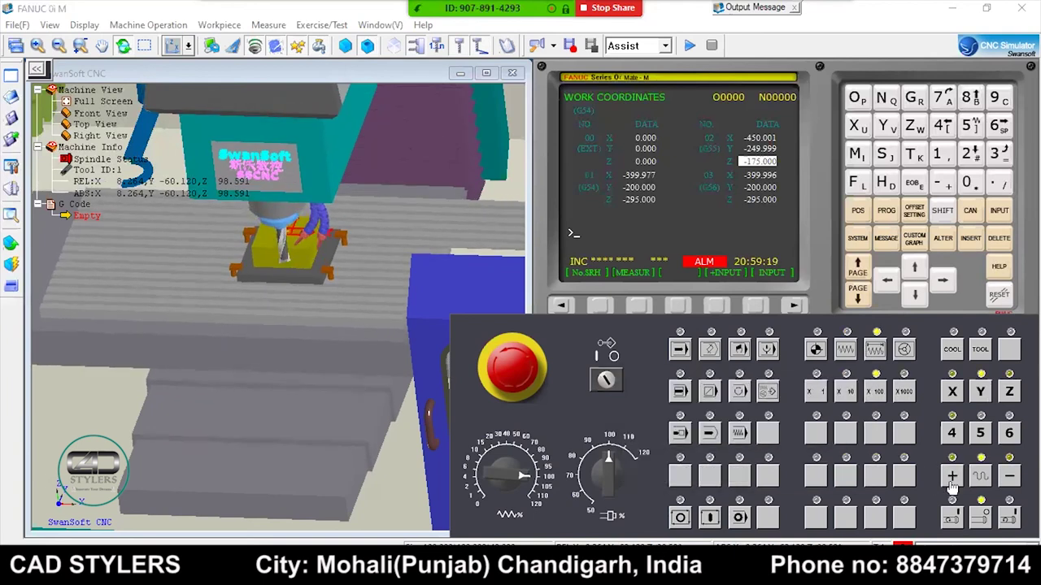
{"action": "key", "text": "Return"}
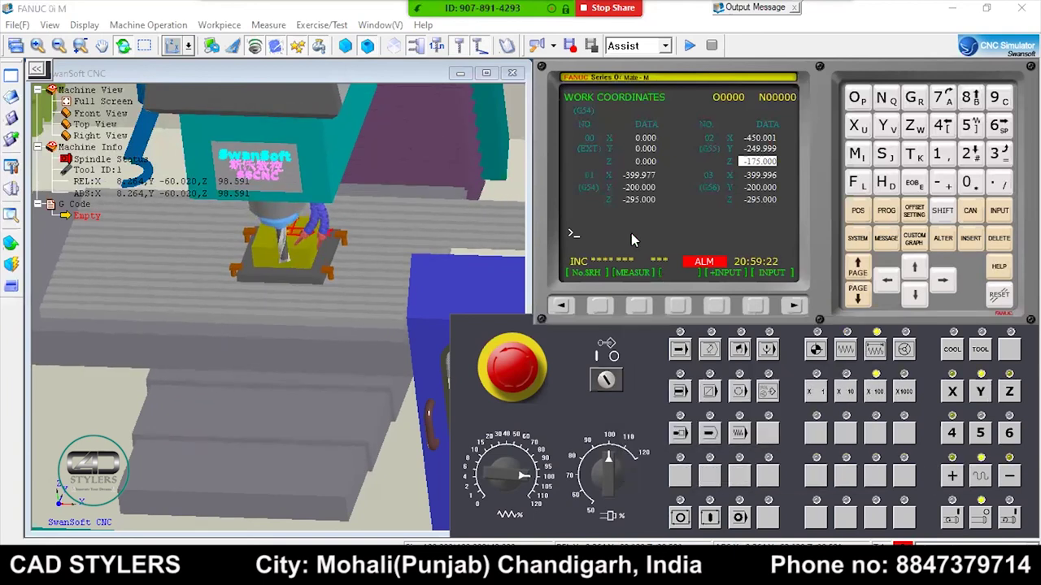
Step: Store Y-1 as the G55 Y offset (-250.020), then jog X and Y away from the block
{"action": "type", "text": "Y-1"}
{"action": "left_click", "coordinate": [637, 306]}
{"action": "left_click", "coordinate": [844, 349]}
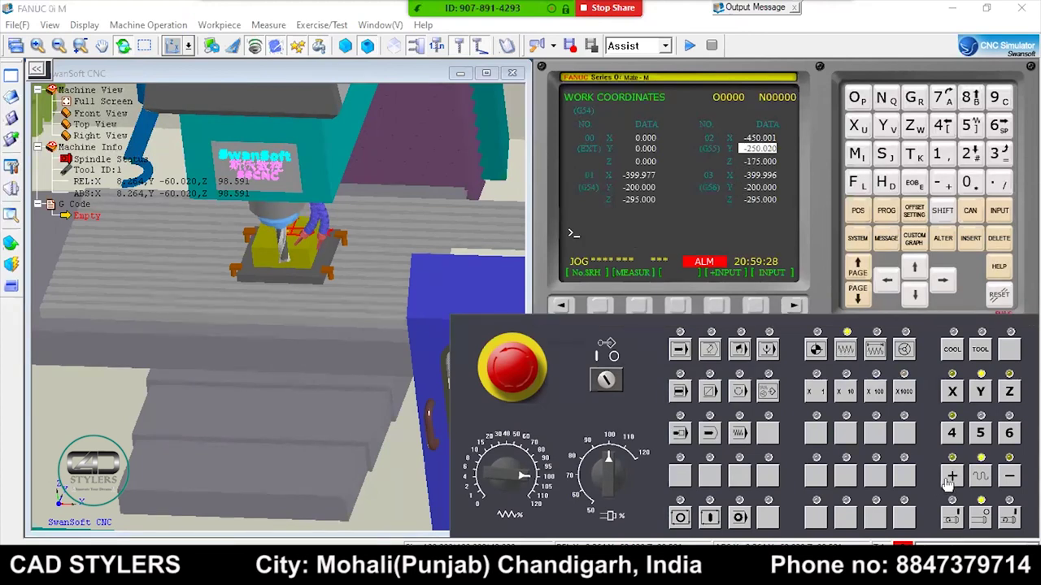
{"action": "left_click", "coordinate": [951, 480]}
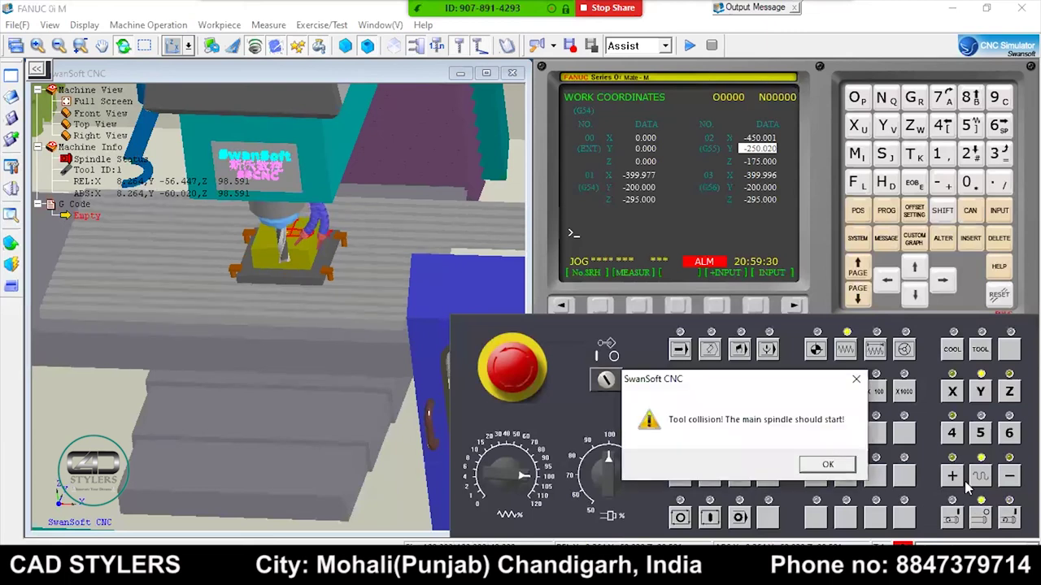
{"action": "key", "text": "Return"}
{"action": "left_click", "coordinate": [1009, 476]}
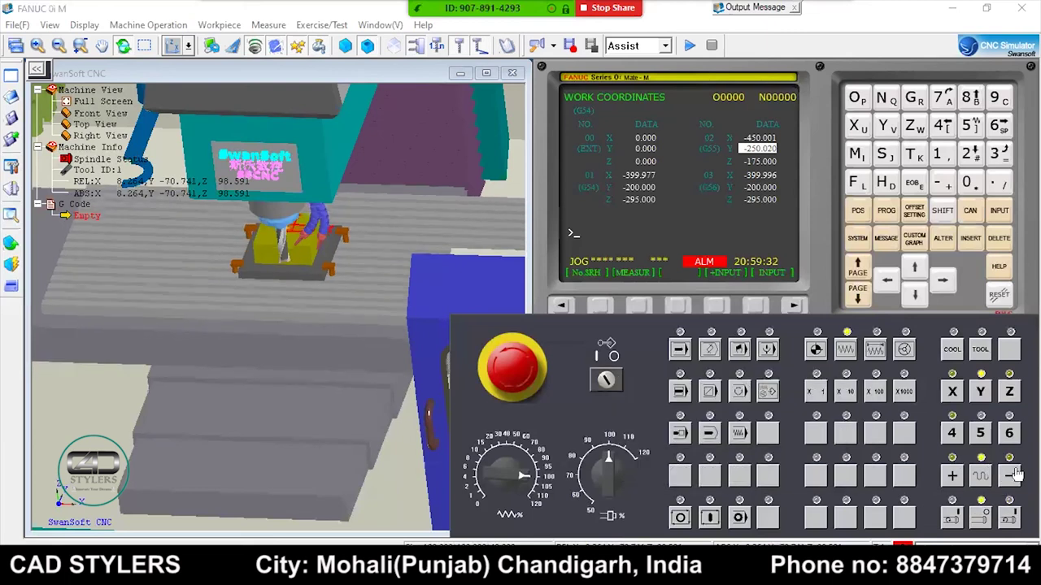
{"action": "key", "text": "x"}
{"action": "left_click", "coordinate": [1015, 475]}
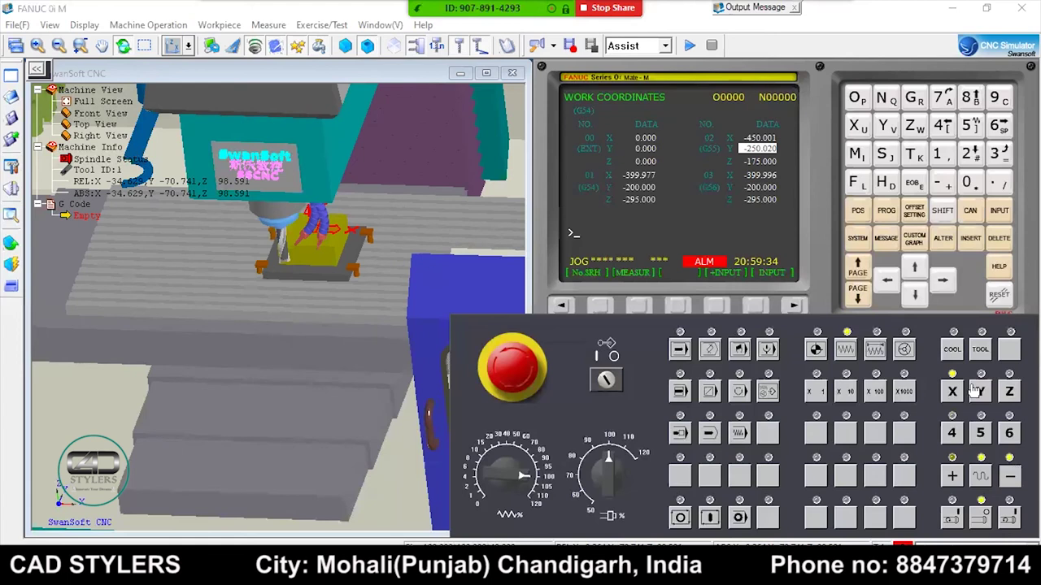
{"action": "key", "text": "y"}
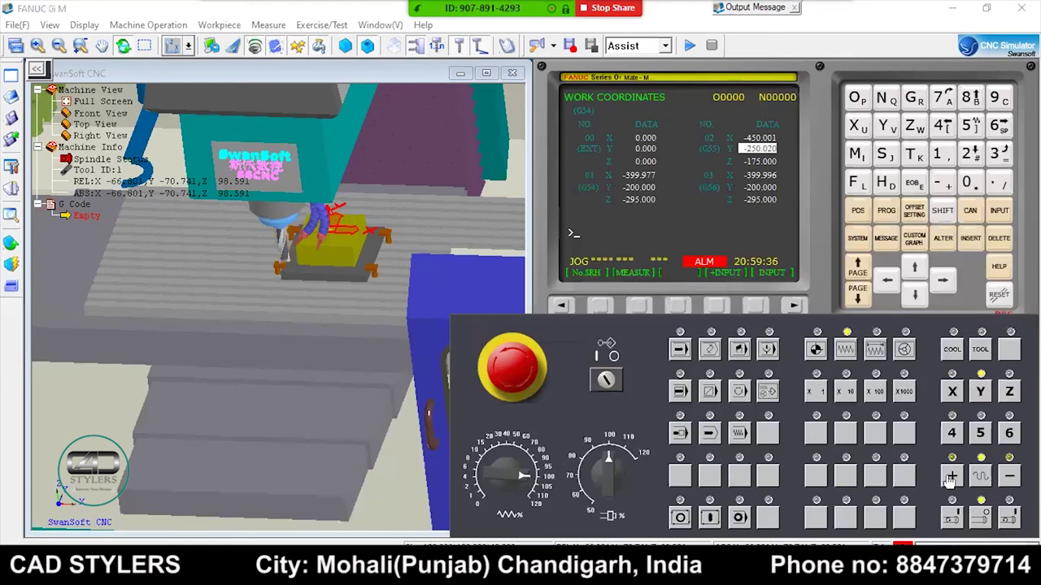
{"action": "left_click", "coordinate": [957, 477]}
Step: Step X to the workpiece edge and store X-1 as the G55 X offset (-450.002)
{"action": "key", "text": "x"}
{"action": "left_click", "coordinate": [824, 463]}
{"action": "left_click", "coordinate": [950, 478]}
{"action": "left_click", "coordinate": [949, 480]}
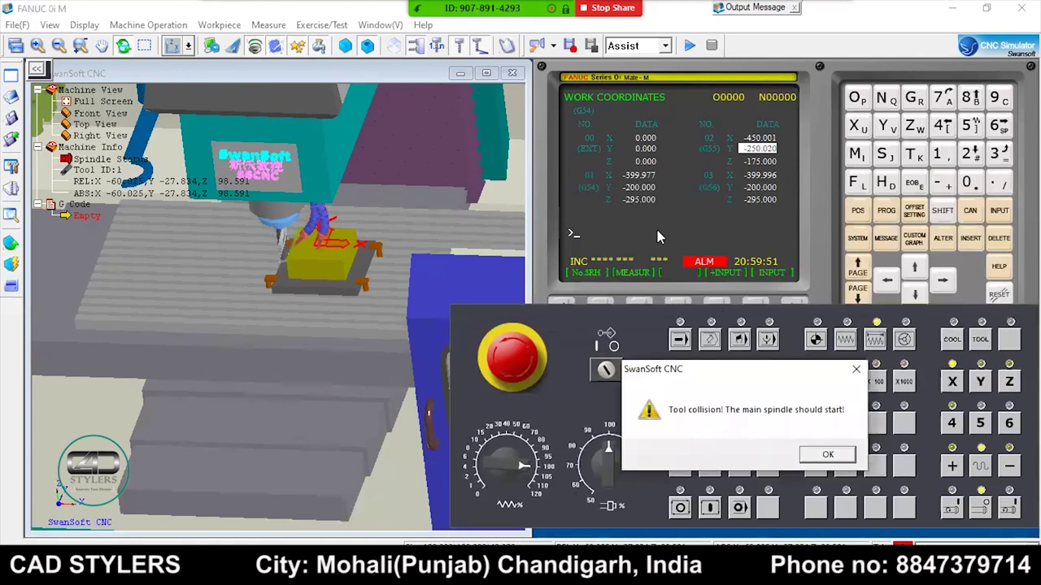
{"action": "key", "text": "Return"}
{"action": "type", "text": "X-1"}
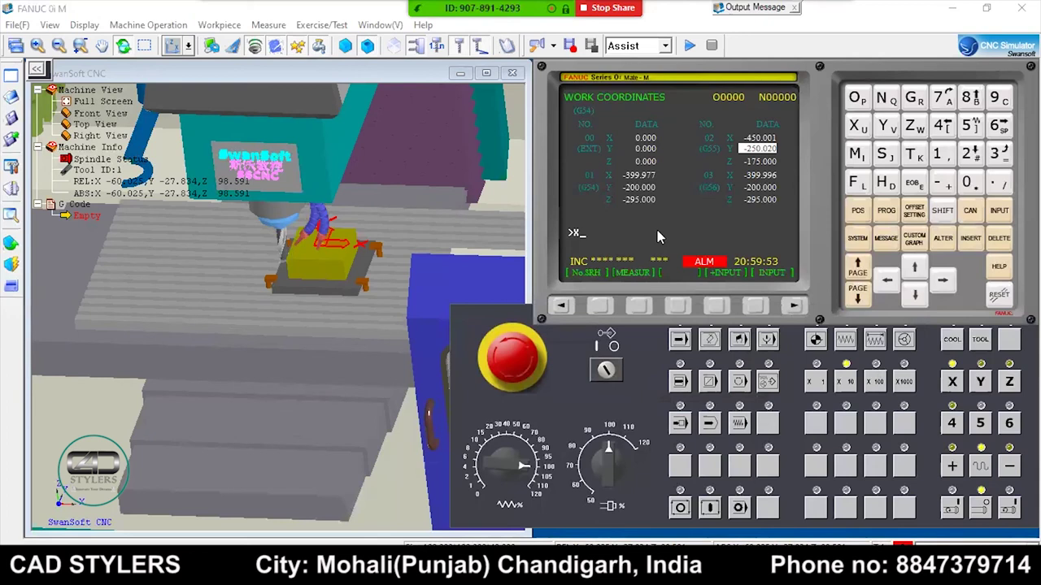
{"action": "left_click", "coordinate": [632, 305]}
Step: Return the Z, Y and X axes to the reference position in REF mode
{"action": "left_click", "coordinate": [887, 214]}
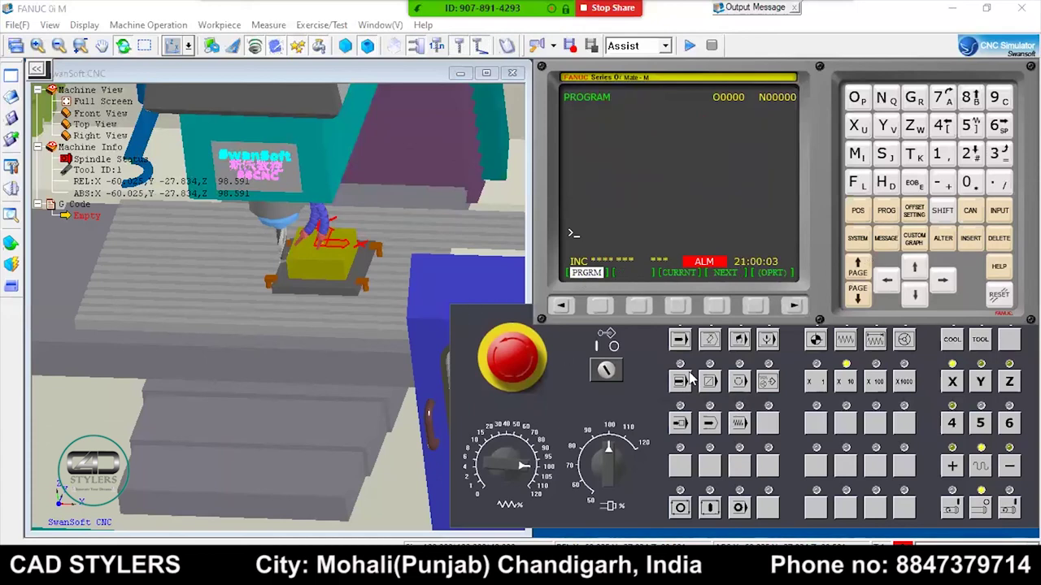
{"action": "left_click", "coordinate": [818, 355]}
{"action": "left_click", "coordinate": [1006, 392]}
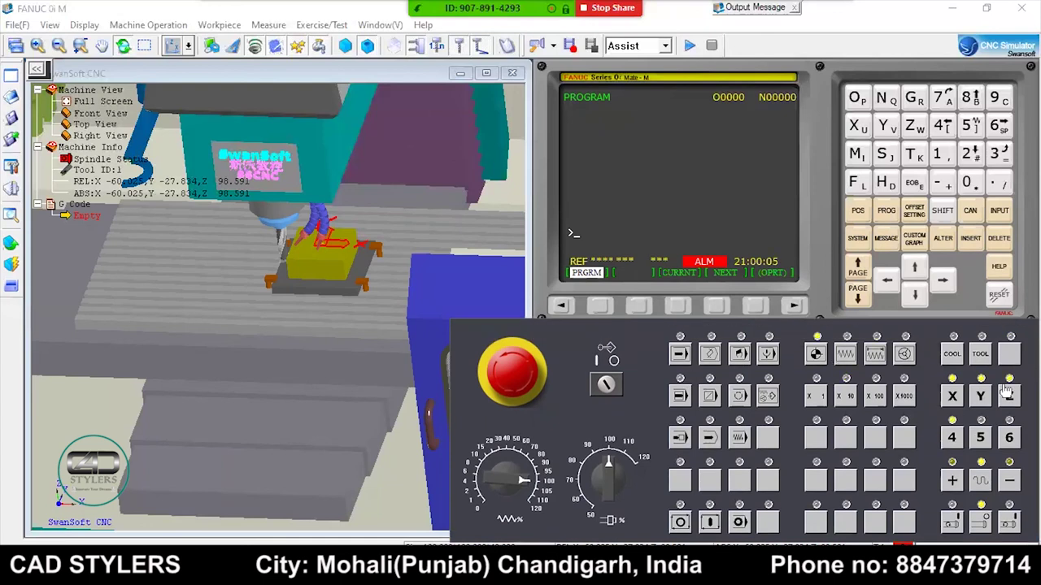
{"action": "left_click", "coordinate": [984, 397]}
{"action": "left_click", "coordinate": [953, 398]}
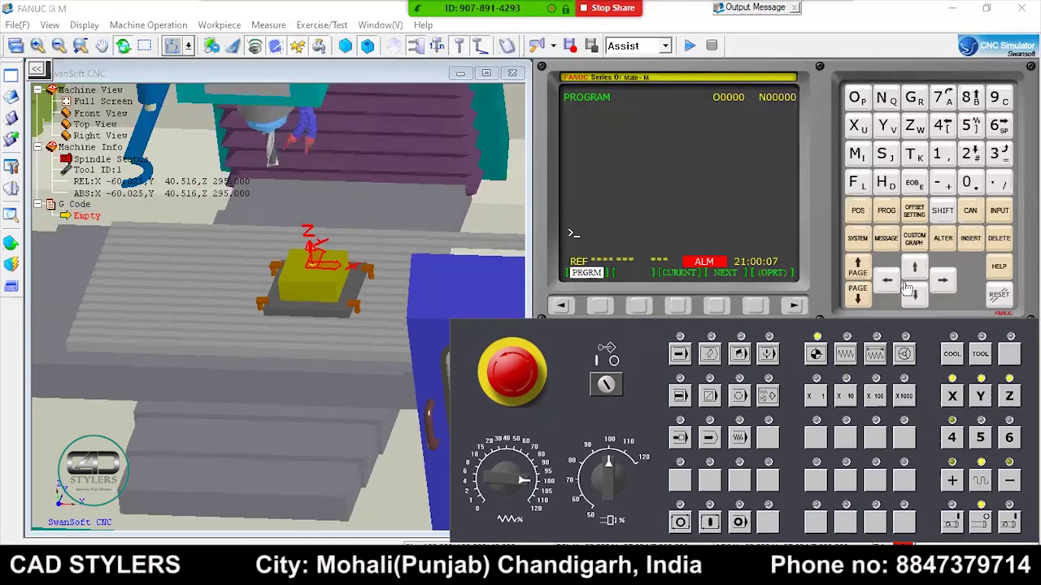
Step: Switch to EDIT mode and list the stored programs in the directory
{"action": "left_click", "coordinate": [911, 217]}
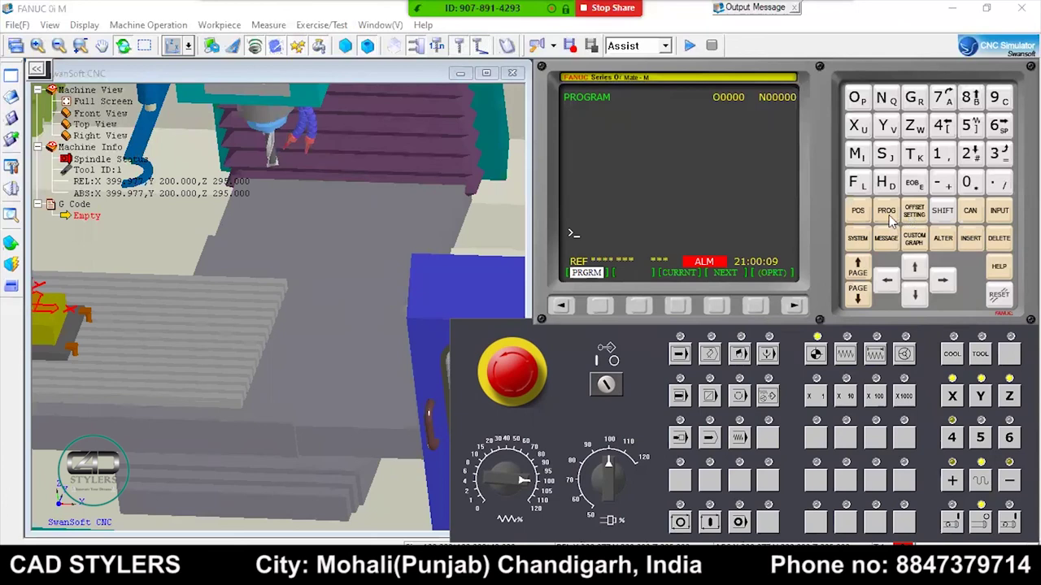
{"action": "left_click", "coordinate": [709, 354]}
{"action": "key", "text": "F2"}
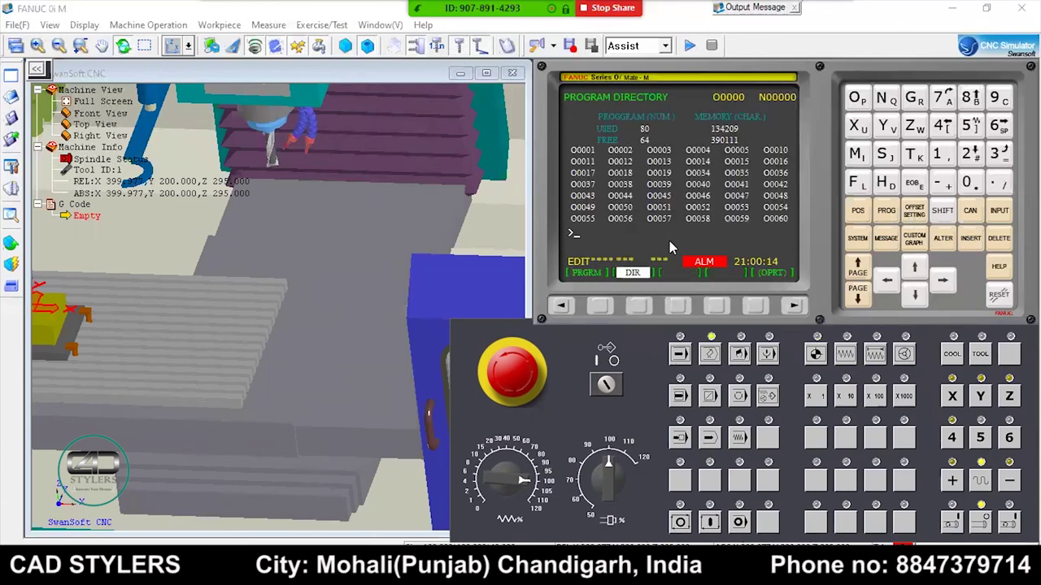
Step: Create new program O0101 with an end-of-block after the program number
{"action": "type", "text": "O0"}
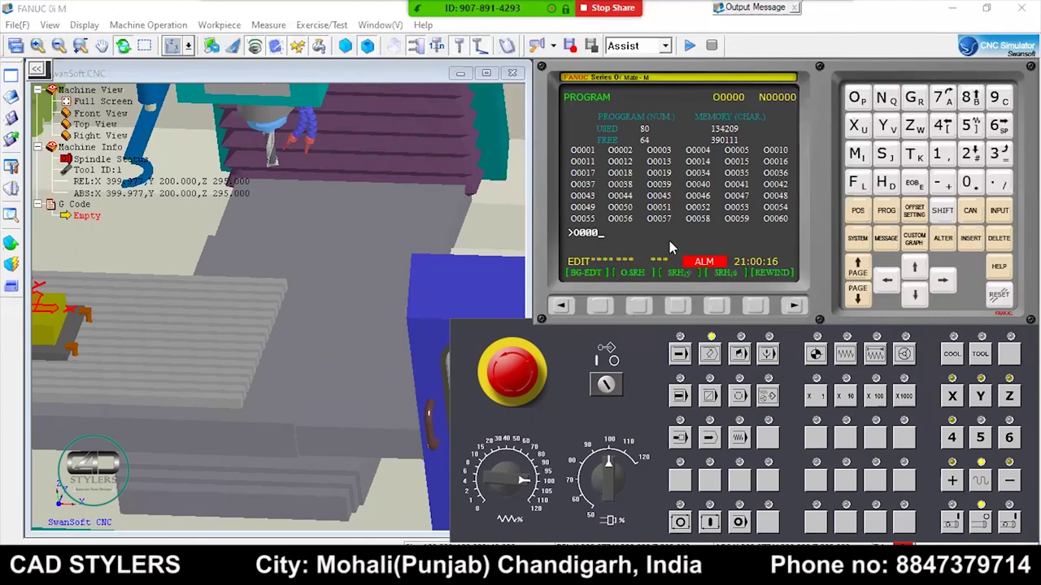
{"action": "type", "text": "123"}
{"action": "key", "text": "Down"}
{"action": "type", "text": "O0101"}
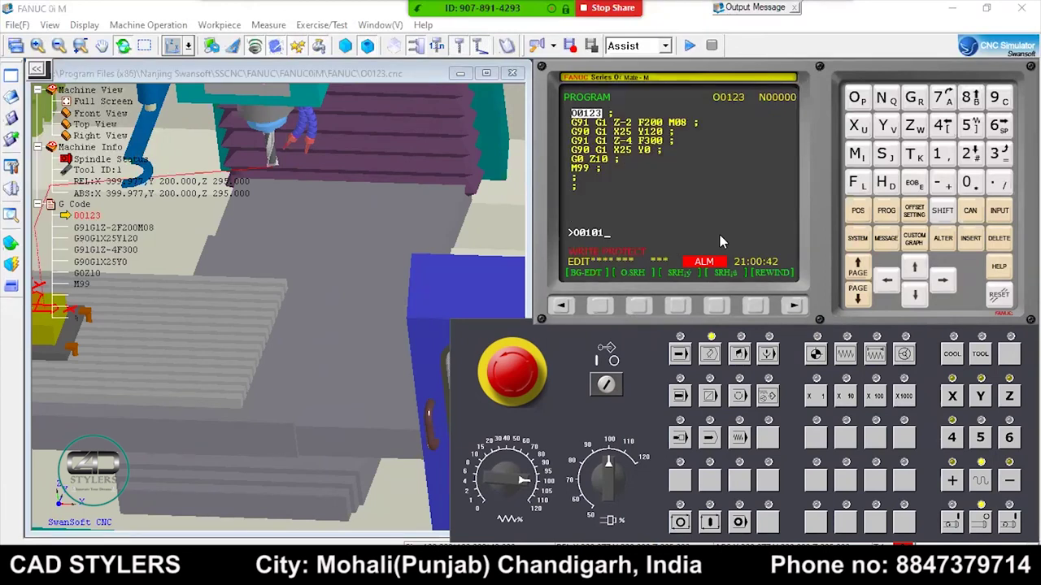
{"action": "key", "text": "Insert"}
{"action": "type", "text": ";"}
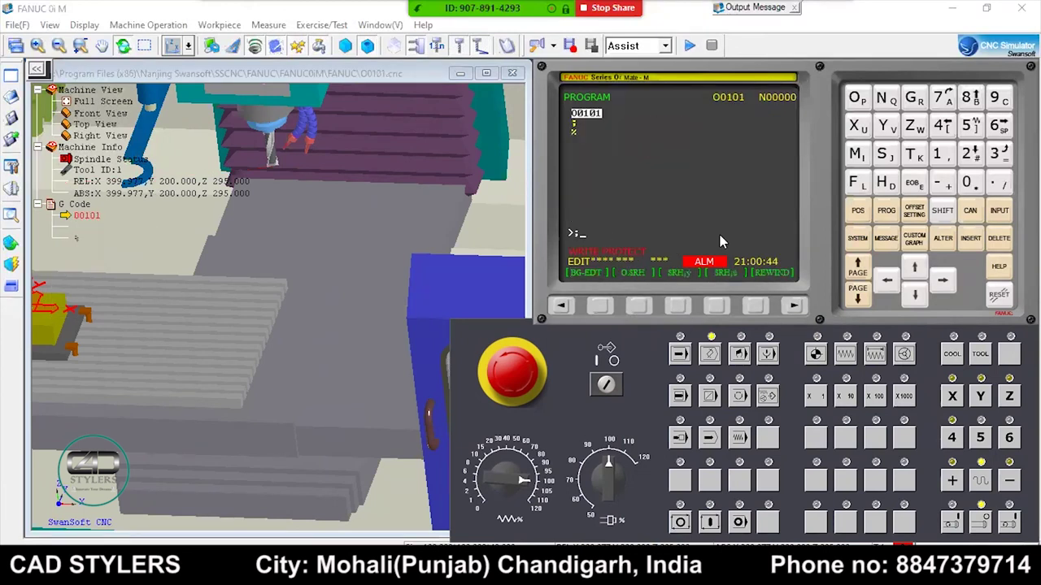
{"action": "key", "text": "Insert"}
Step: Enter setup blocks: G17 G H21 G90 G94 G55, T02 M06, S2000 M03, G0 X0 Y0, Z2, G1 Z0 F200 M08
{"action": "type", "text": "G"}
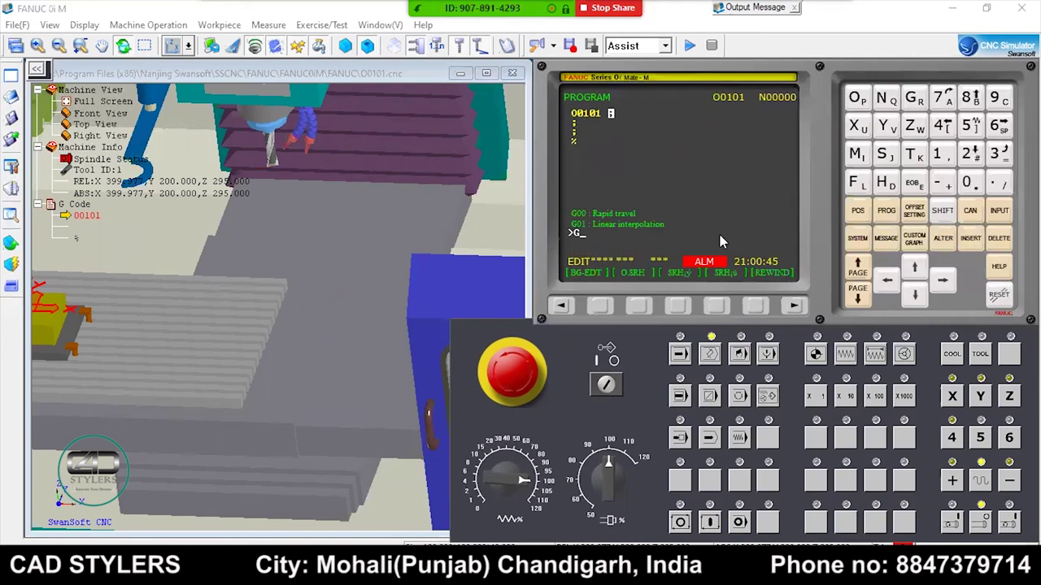
{"action": "type", "text": "17 G H21 G90 G94 G55 ;"}
{"action": "key", "text": "Insert"}
{"action": "type", "text": "T02 M06 ;"}
{"action": "key", "text": "Insert"}
{"action": "type", "text": "S2000 M03;"}
{"action": "key", "text": "Insert"}
{"action": "type", "text": "G0 X0 Y0 ; Z2 ;"}
{"action": "key", "text": "Insert"}
{"action": "type", "text": "G1 Z0 F200 M08 ;"}
{"action": "key", "text": "Insert"}
Step: Enter the square cutting path: Z-2, X100, Y100, X0, Y0
{"action": "type", "text": "Z-2;"}
{"action": "key", "text": "Insert"}
{"action": "type", "text": "X100;"}
{"action": "key", "text": "Insert"}
{"action": "type", "text": "Y100 ;"}
{"action": "key", "text": "Insert"}
{"action": "type", "text": "X0 ; Y0 ;"}
{"action": "key", "text": "Insert"}
Step: Add G0 X100, M05 M09 and M30 blocks, then switch to AUTO mode
{"action": "type", "text": "G0 X100 ;"}
{"action": "key", "text": "Insert"}
{"action": "type", "text": "M05 M0"}
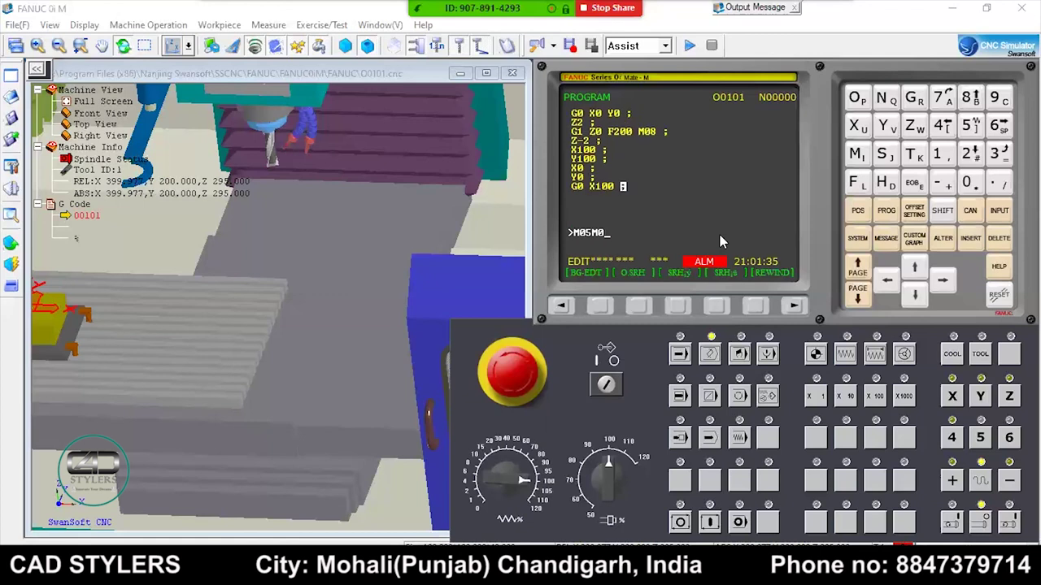
{"action": "type", "text": "9 ;"}
{"action": "key", "text": "Insert"}
{"action": "type", "text": "M30 "}
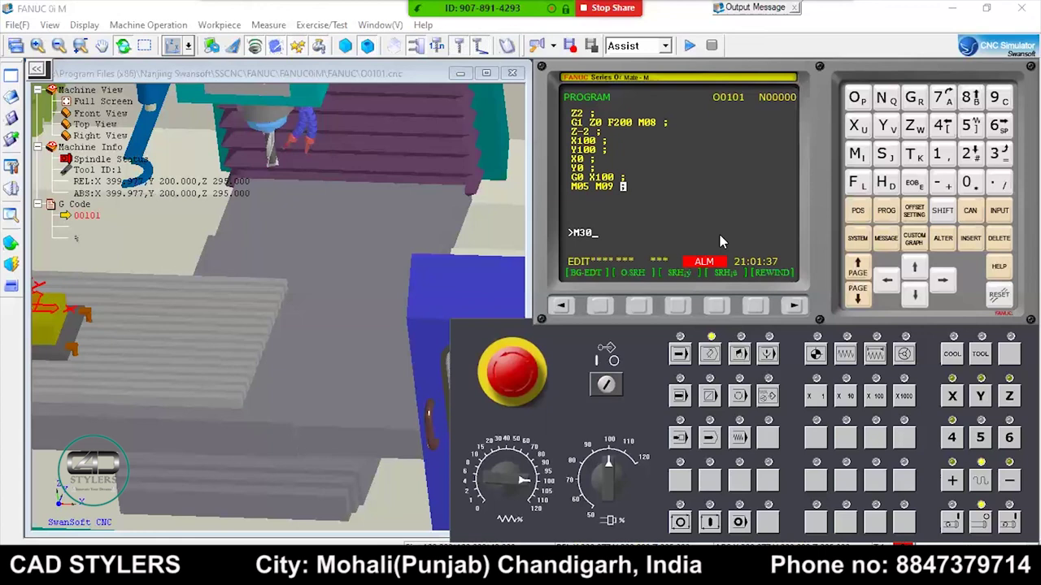
{"action": "type", "text": ";"}
{"action": "key", "text": "Insert"}
{"action": "left_click", "coordinate": [683, 355]}
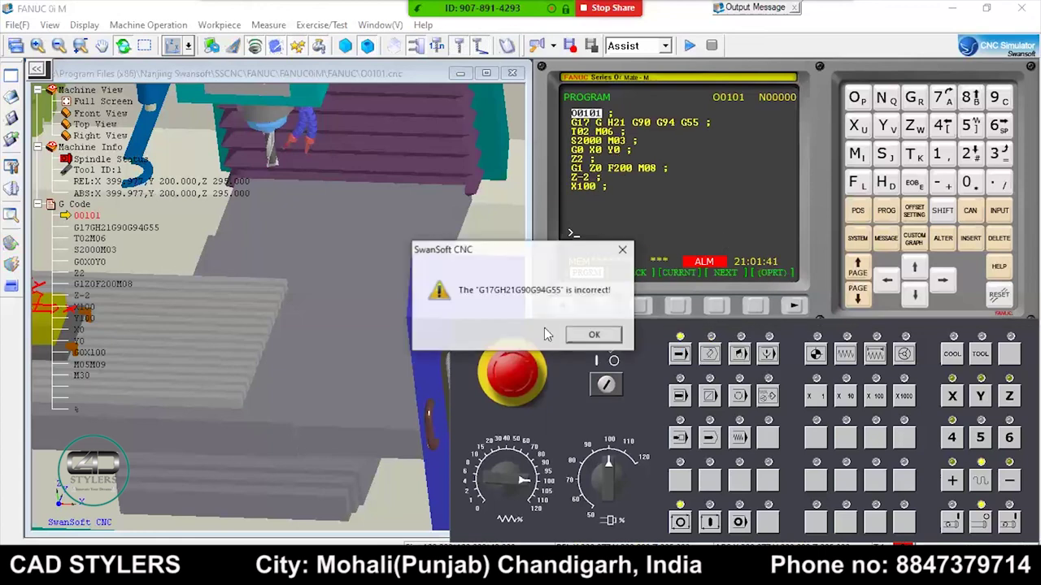
Step: Fix the first block by deleting the stray G and altering H21 to G21
{"action": "left_click", "coordinate": [623, 250]}
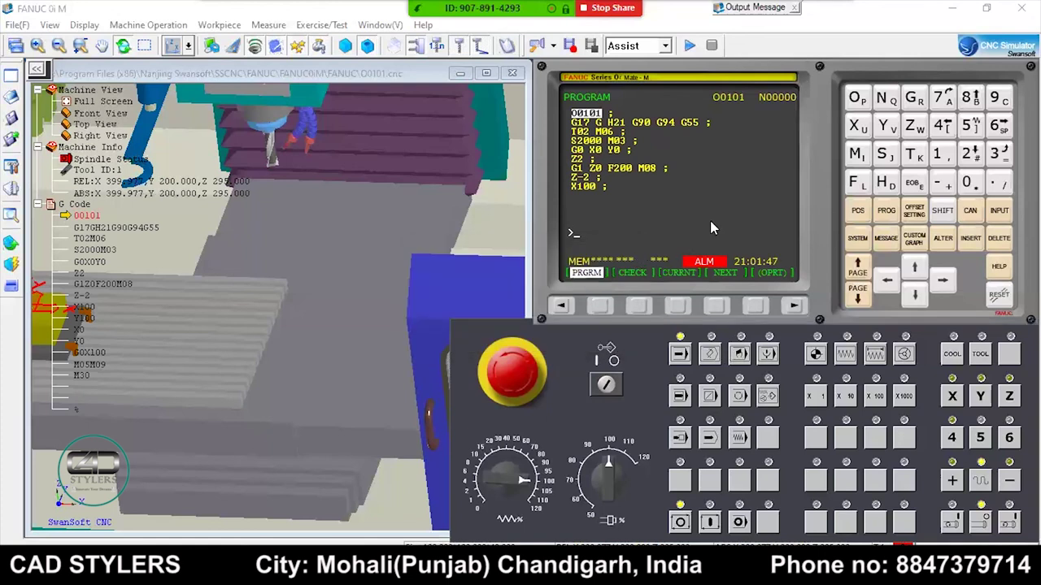
{"action": "key", "text": "F2"}
{"action": "key", "text": "Down"}
{"action": "key", "text": "Down"}
{"action": "key", "text": "Delete"}
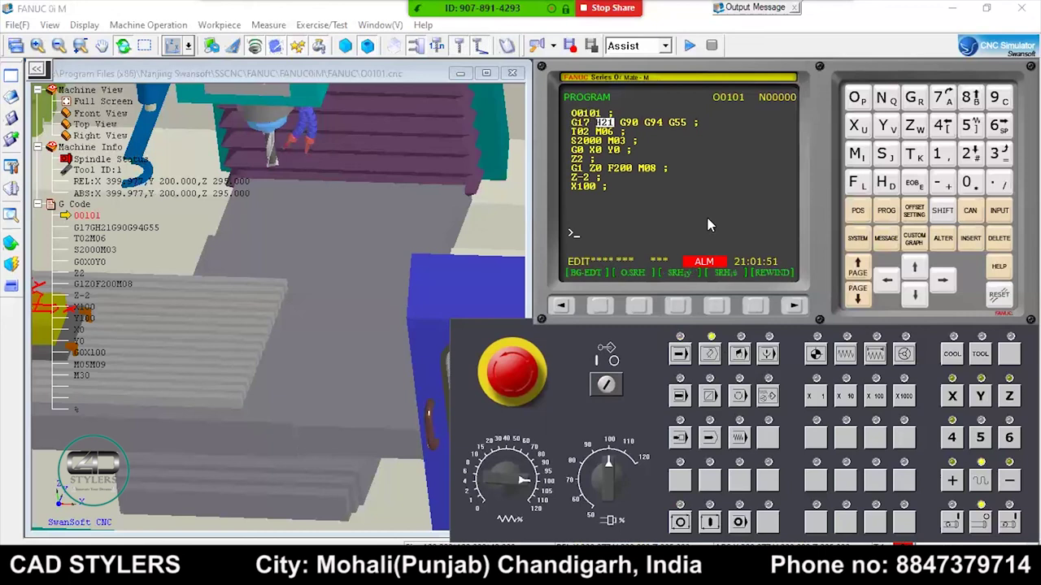
{"action": "type", "text": "G21"}
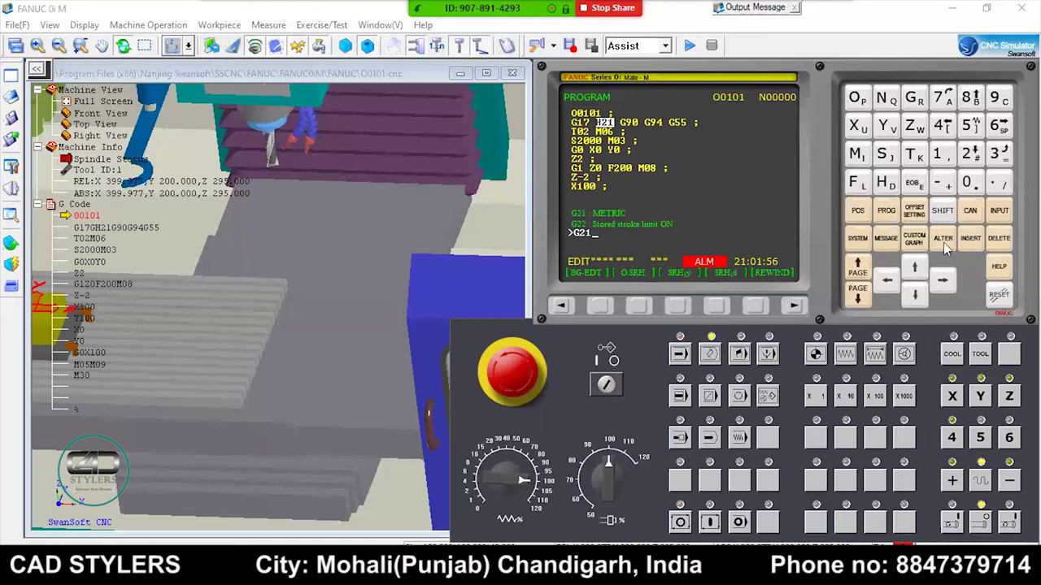
{"action": "left_click", "coordinate": [944, 244]}
{"action": "left_click", "coordinate": [680, 354]}
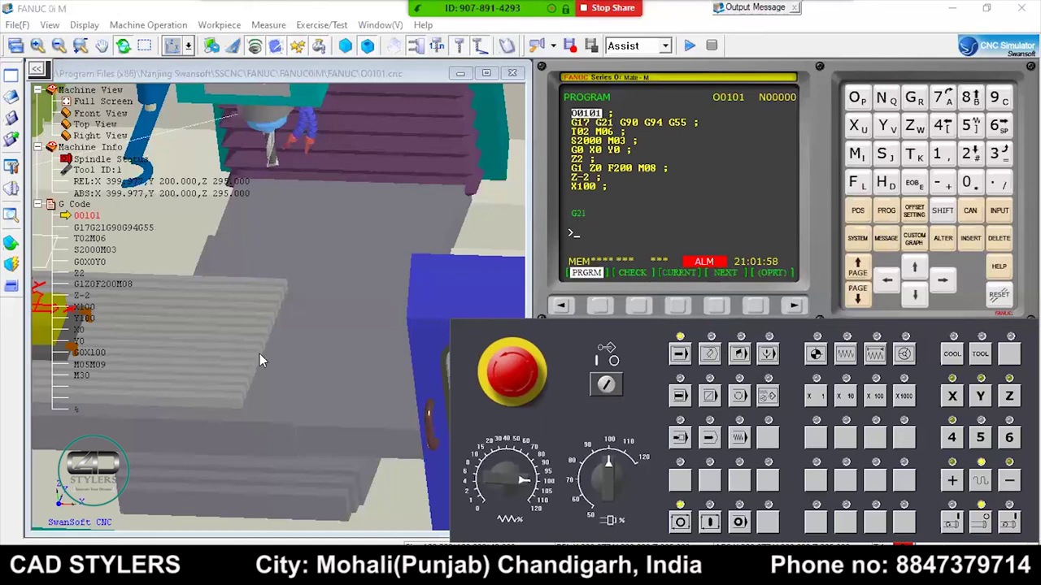
Step: Change the tool call from T02 to T01 and return to MEM mode
{"action": "scroll", "coordinate": [259, 353], "scroll_direction": "down", "scroll_amount": 1}
{"action": "scroll", "coordinate": [249, 348], "scroll_direction": "down", "scroll_amount": 1}
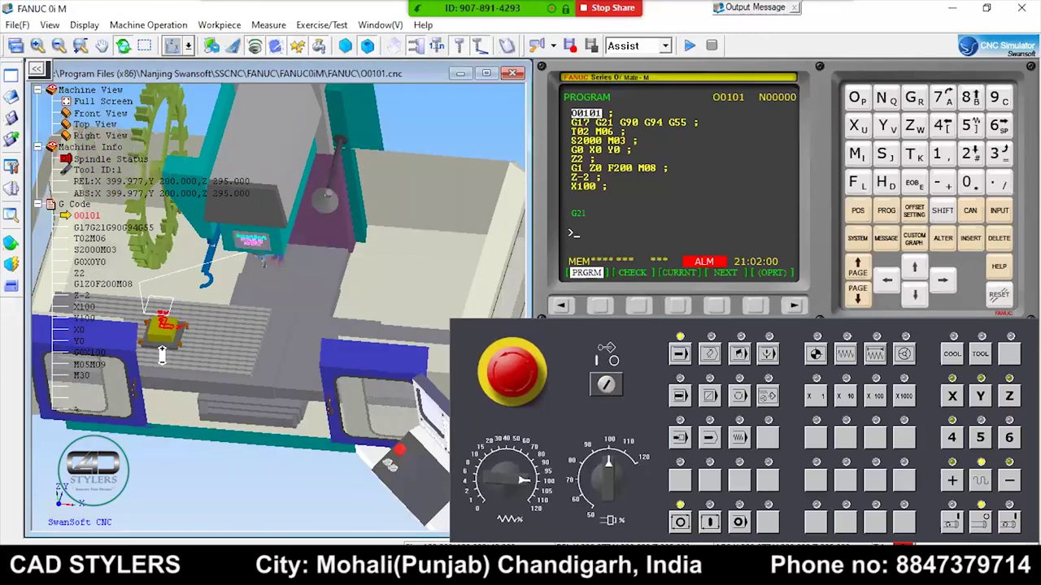
{"action": "scroll", "coordinate": [162, 353], "scroll_direction": "up", "scroll_amount": 2}
{"action": "left_click", "coordinate": [914, 213]}
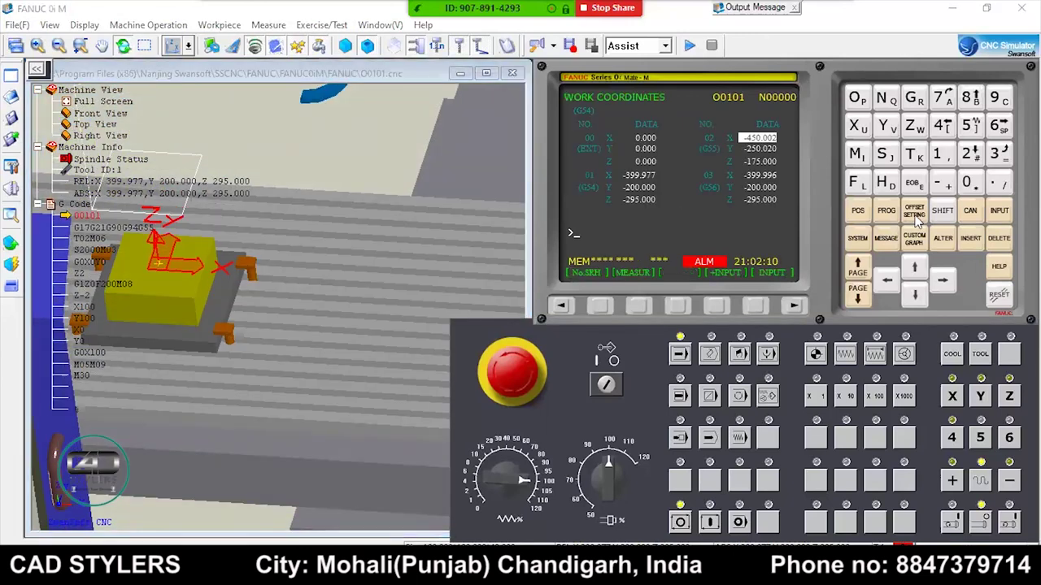
{"action": "left_click", "coordinate": [681, 356]}
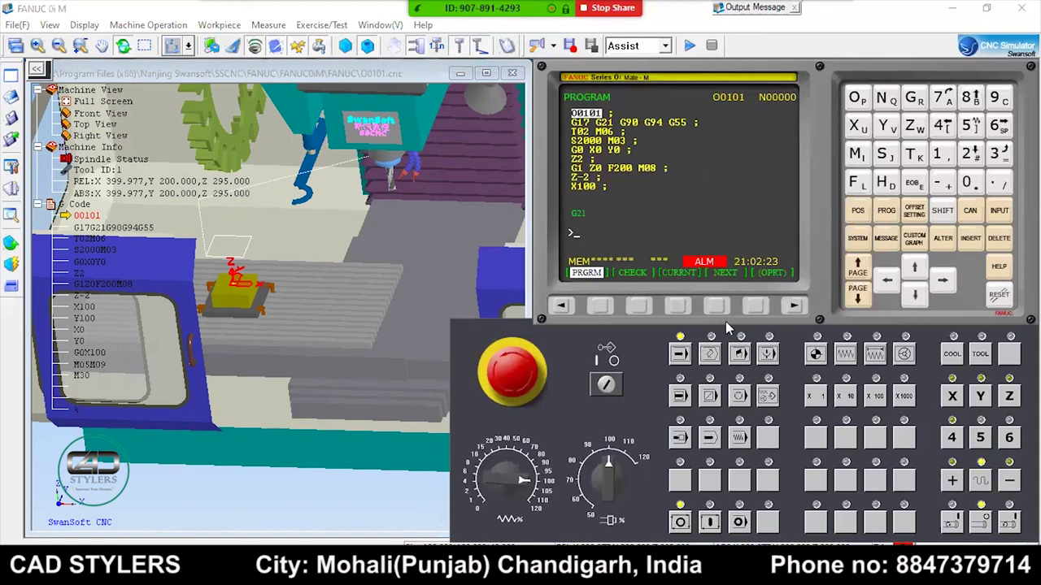
{"action": "left_click", "coordinate": [707, 360]}
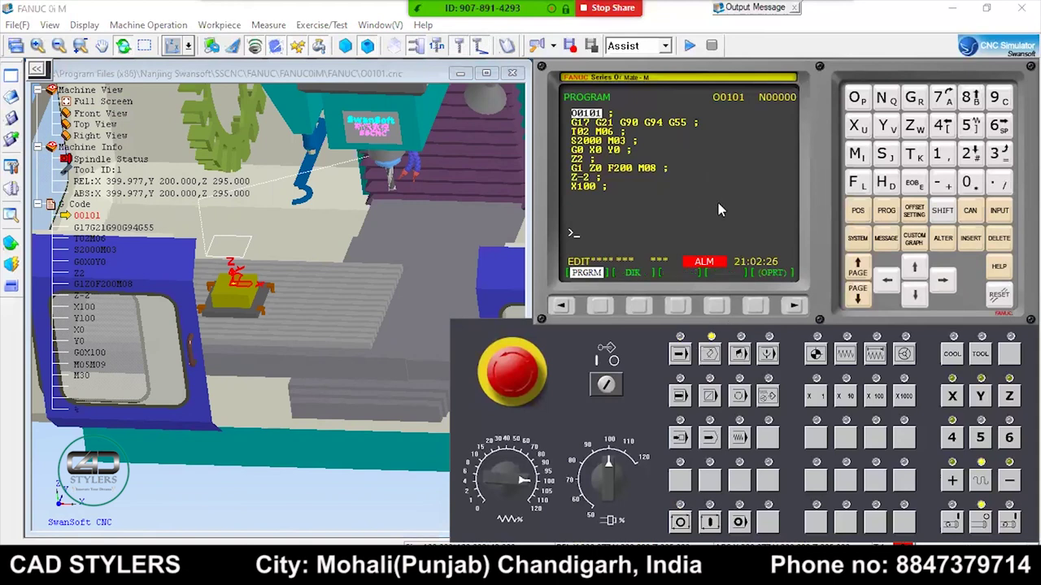
{"action": "key", "text": "Down"}
{"action": "key", "text": "Down"}
{"action": "type", "text": "T01"}
{"action": "left_click", "coordinate": [942, 238]}
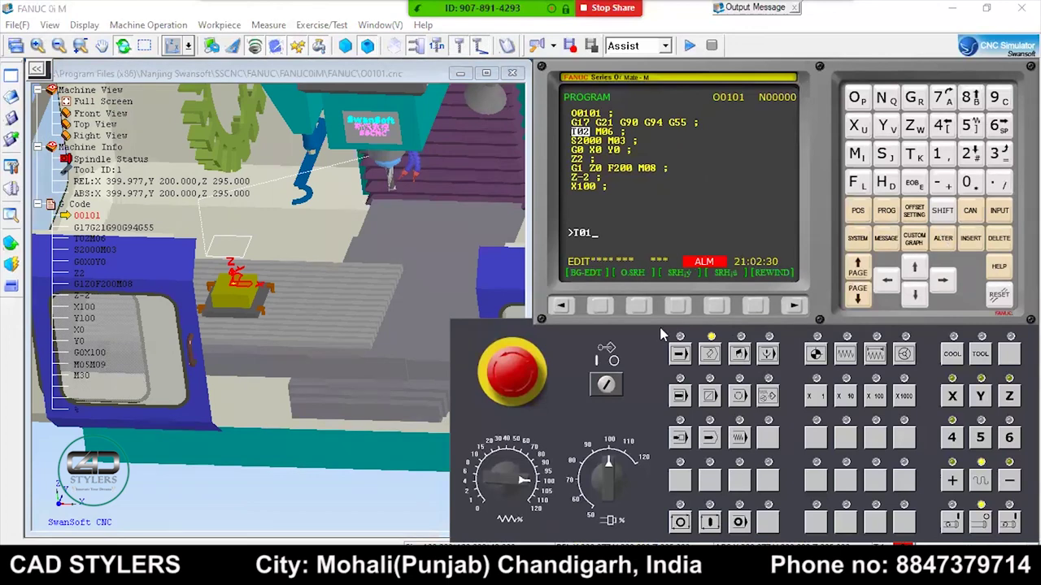
{"action": "left_click", "coordinate": [683, 354]}
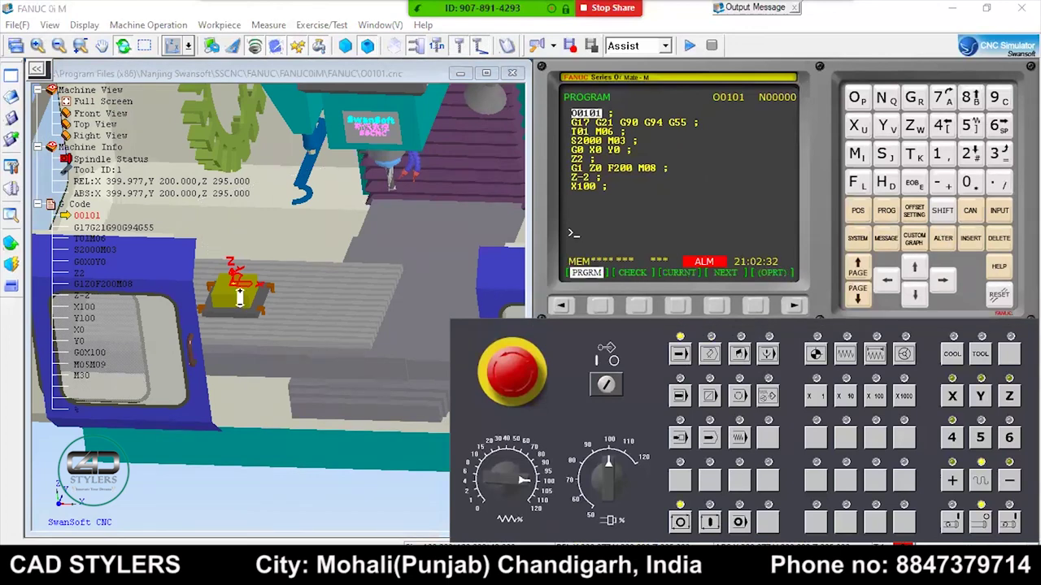
{"action": "scroll", "coordinate": [239, 294], "scroll_direction": "up", "scroll_amount": 2}
{"action": "scroll", "coordinate": [235, 288], "scroll_direction": "up", "scroll_amount": 3}
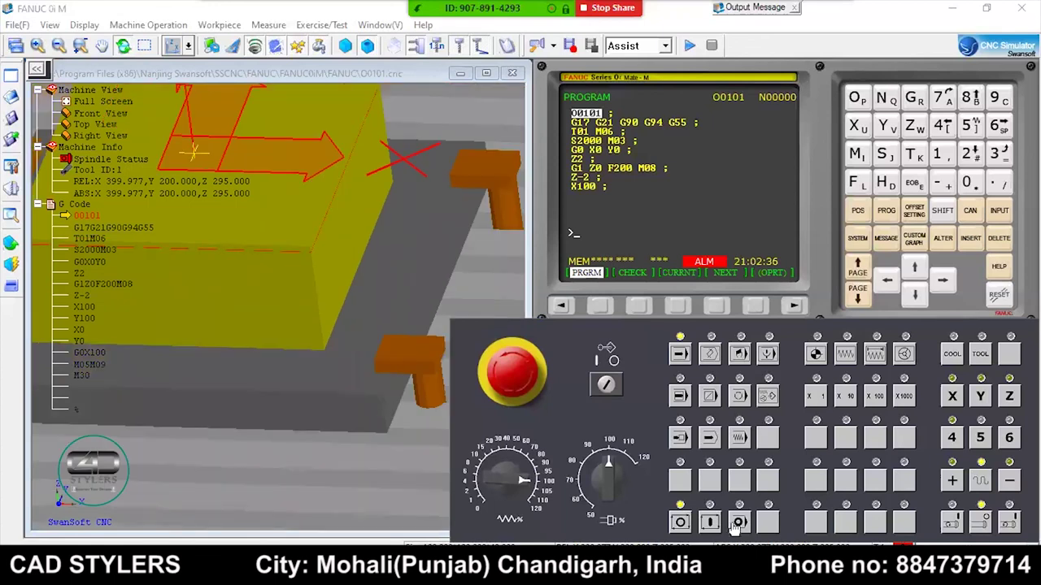
Step: Start program O0101 and tilt the 3D view to look down on the cutting tool
{"action": "scroll", "coordinate": [734, 529], "scroll_direction": "down", "scroll_amount": 3}
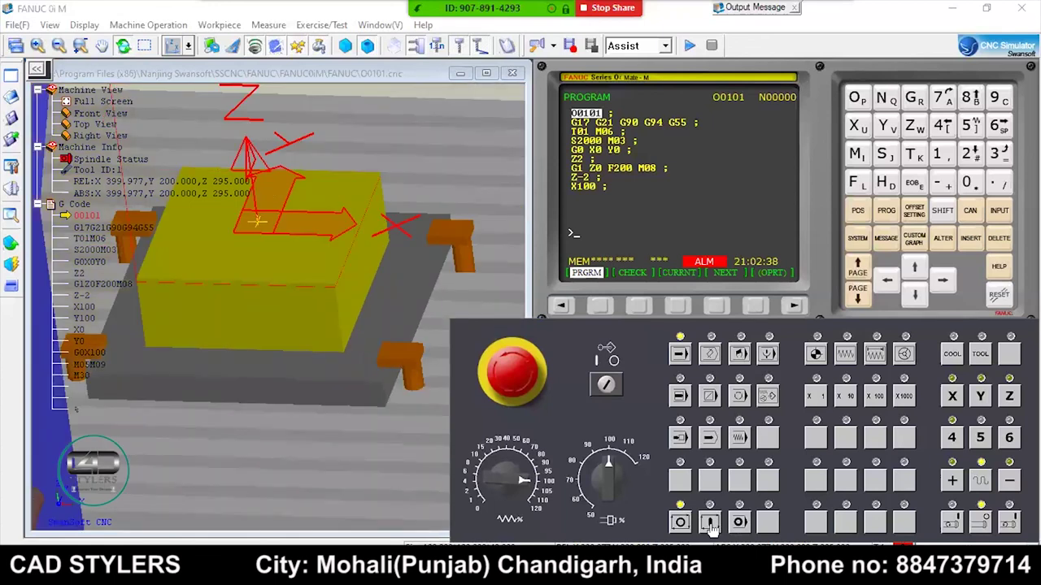
{"action": "left_click", "coordinate": [709, 526]}
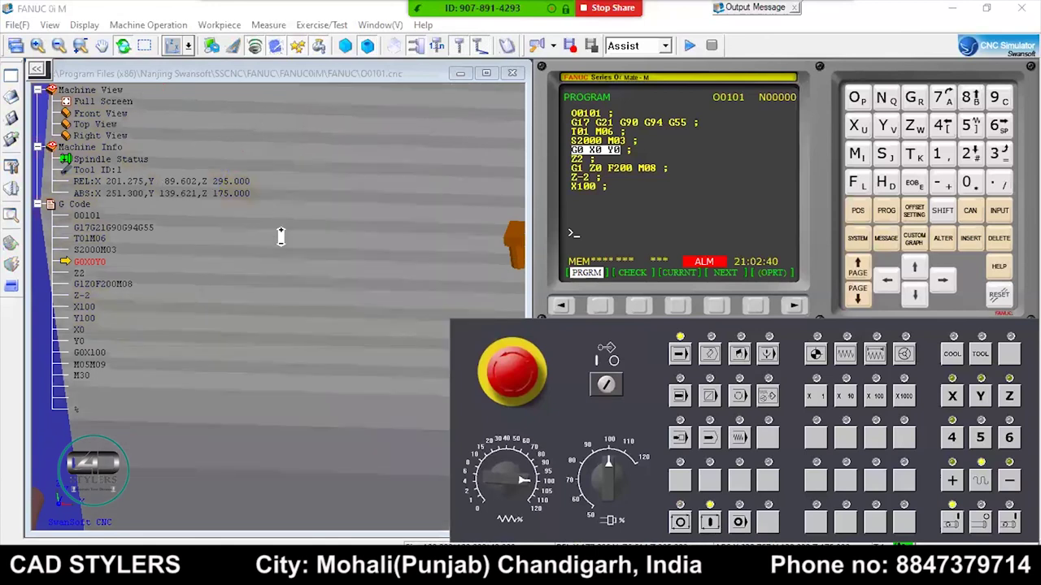
{"action": "left_click_drag", "start_coordinate": [450, 183], "coordinate": [447, 190]}
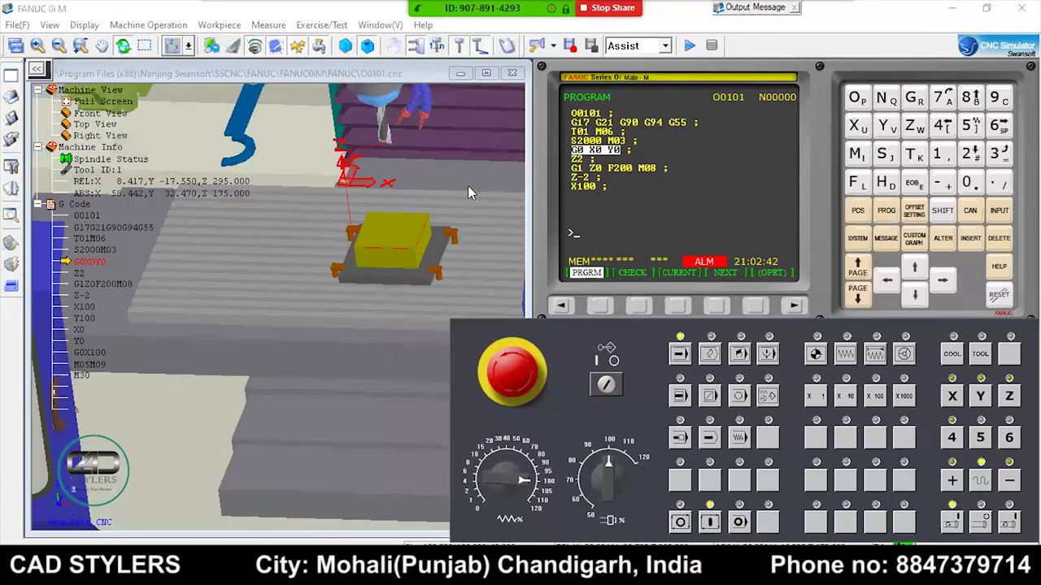
{"action": "scroll", "coordinate": [468, 192], "scroll_direction": "down", "scroll_amount": 5}
{"action": "scroll", "coordinate": [289, 276], "scroll_direction": "up", "scroll_amount": 5}
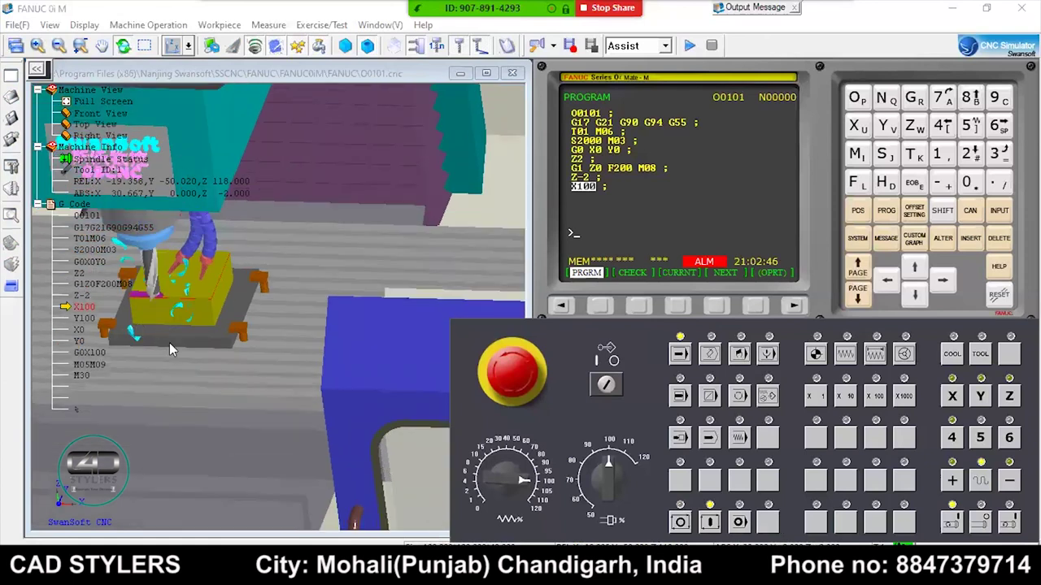
{"action": "left_click_drag", "start_coordinate": [170, 344], "coordinate": [169, 342]}
{"action": "scroll", "coordinate": [145, 341], "scroll_direction": "down", "scroll_amount": 5}
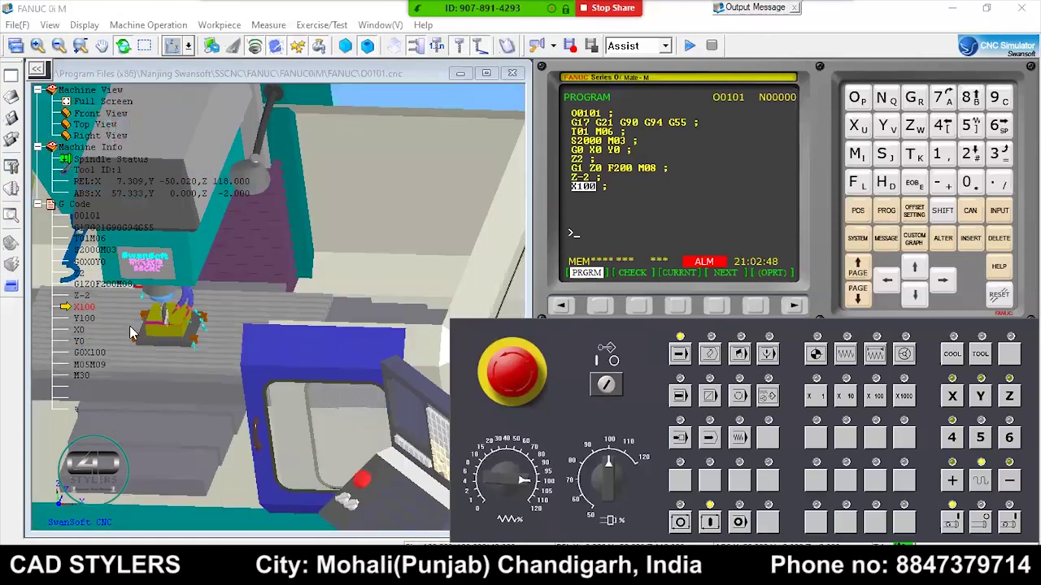
{"action": "scroll", "coordinate": [129, 325], "scroll_direction": "up", "scroll_amount": 5}
{"action": "scroll", "coordinate": [129, 325], "scroll_direction": "up", "scroll_amount": 2}
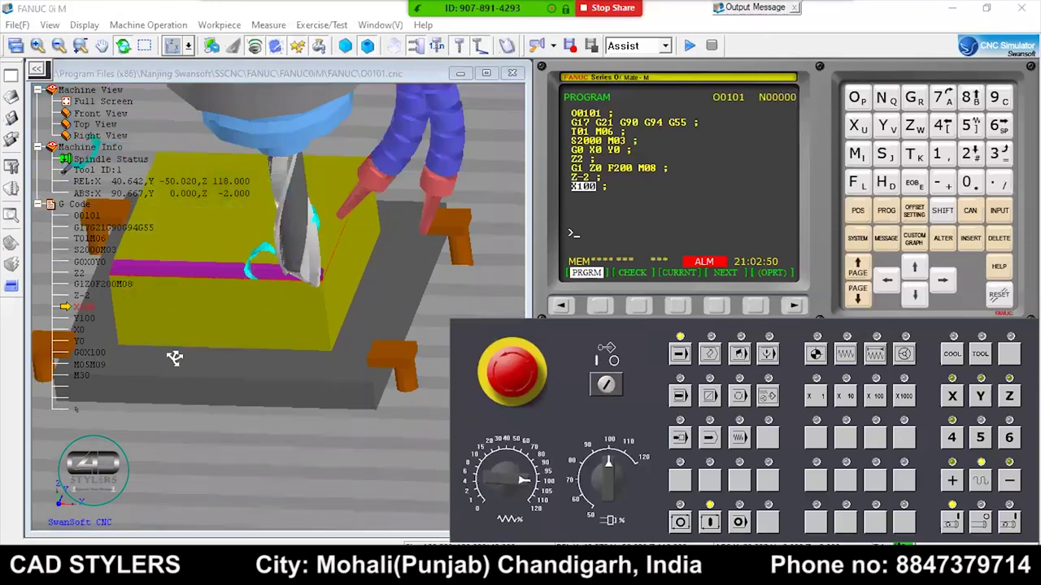
{"action": "scroll", "coordinate": [175, 358], "scroll_direction": "up", "scroll_amount": 2}
{"action": "scroll", "coordinate": [191, 378], "scroll_direction": "down", "scroll_amount": 2}
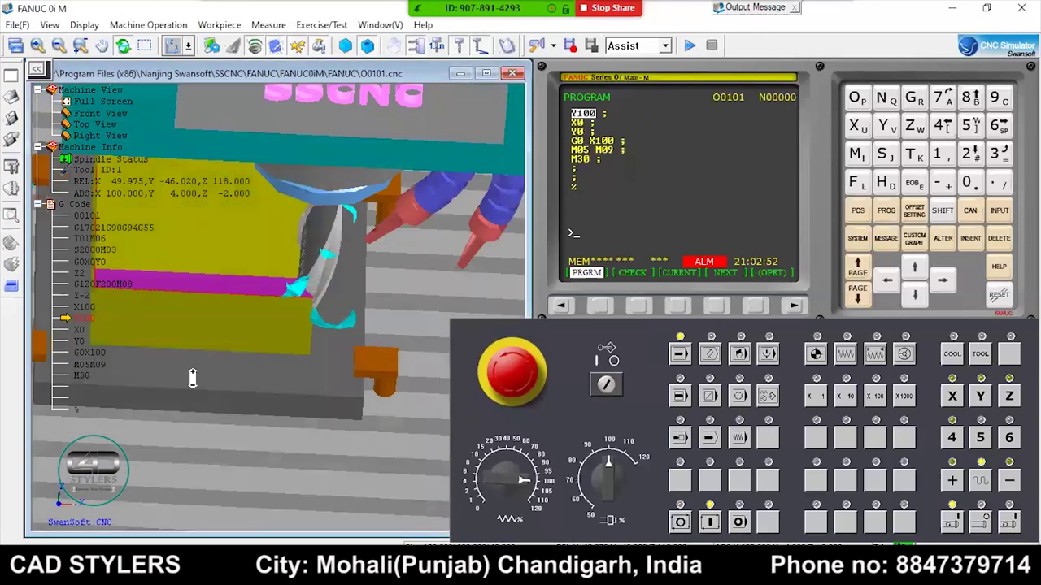
{"action": "left_click_drag", "start_coordinate": [192, 378], "coordinate": [117, 298]}
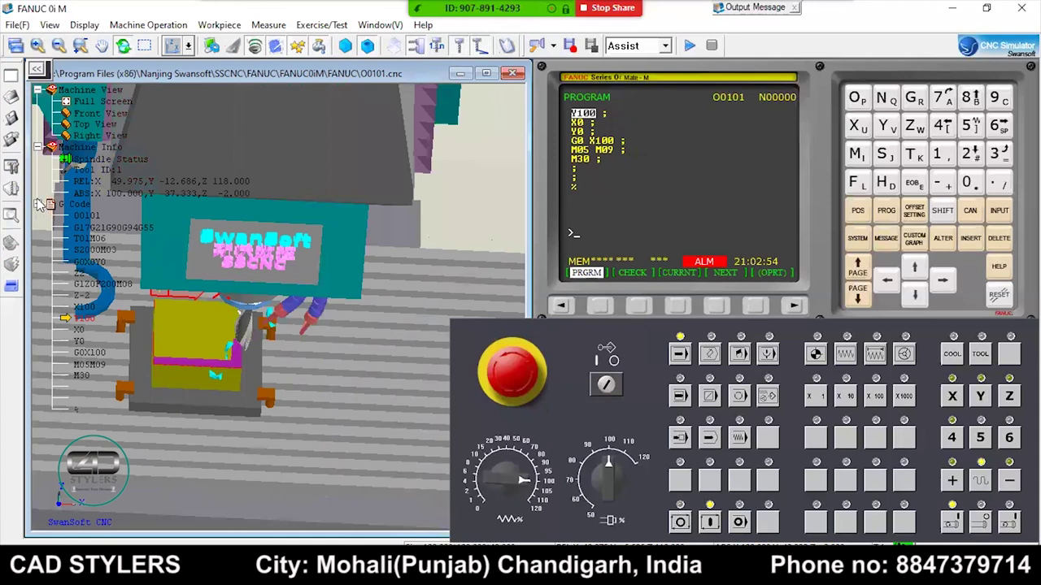
Step: Collapse the machine info and view option panels, then pause the cycle
{"action": "left_click", "coordinate": [37, 147]}
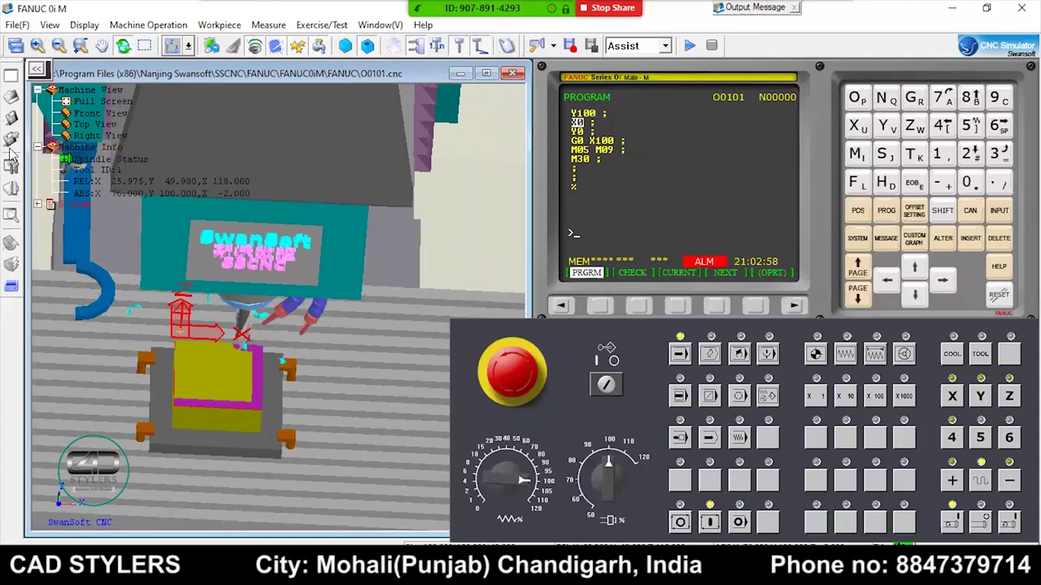
{"action": "left_click", "coordinate": [38, 147]}
{"action": "left_click", "coordinate": [38, 147]}
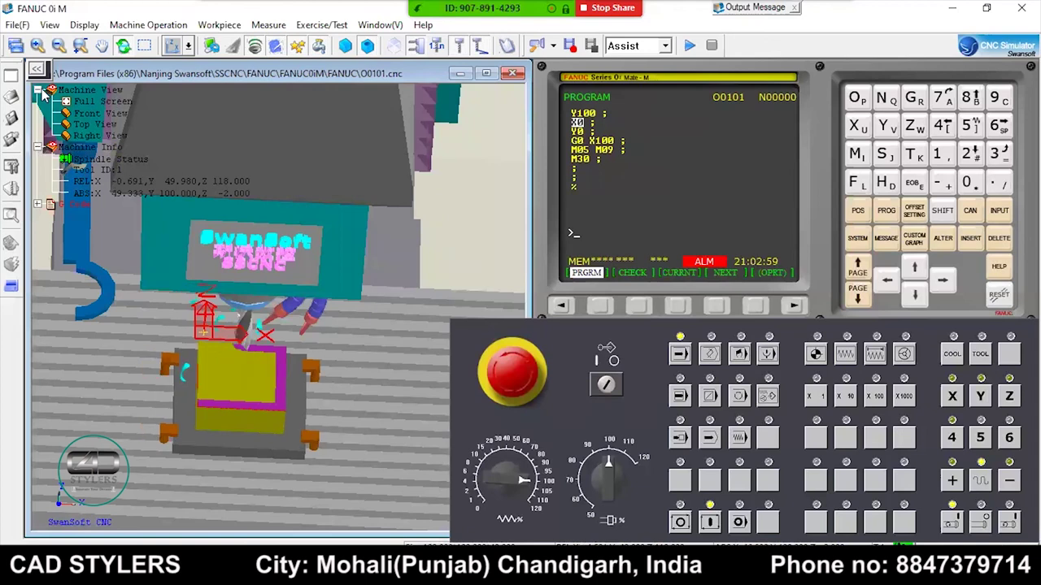
{"action": "left_click", "coordinate": [38, 91]}
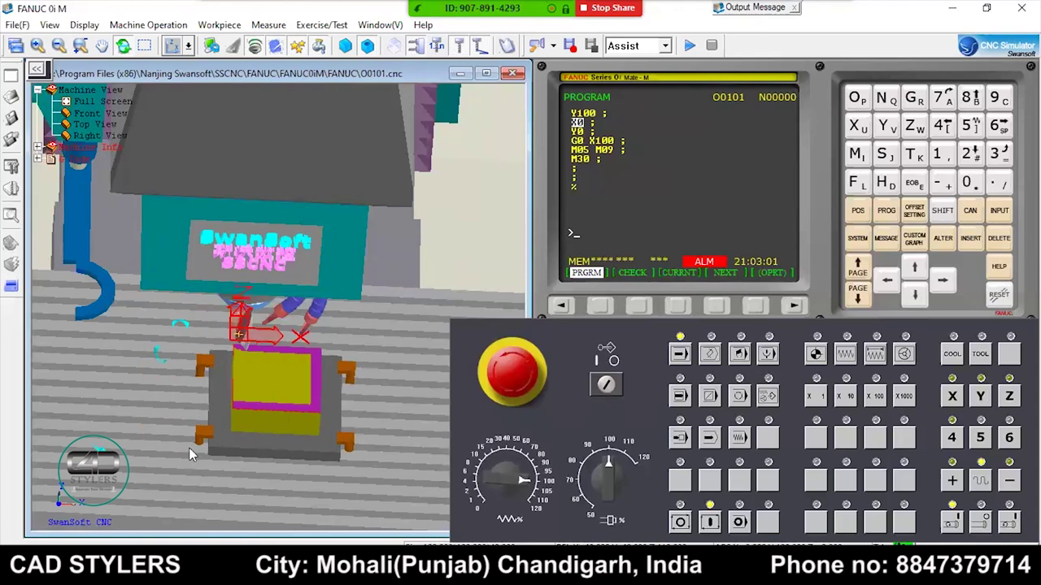
{"action": "scroll", "coordinate": [242, 439], "scroll_direction": "up", "scroll_amount": 2}
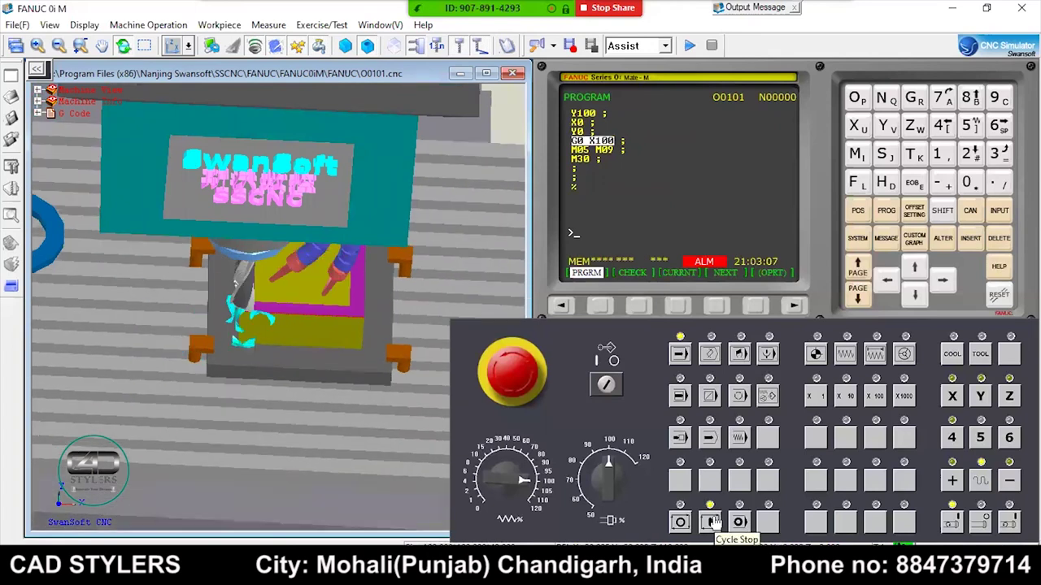
{"action": "left_click", "coordinate": [711, 522]}
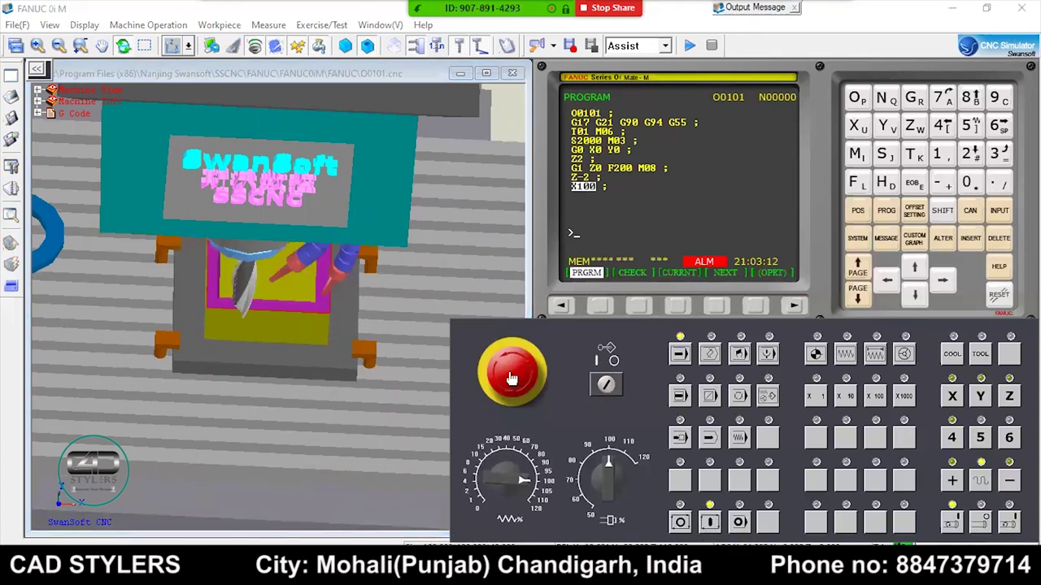
Step: Toggle program protection, home the axes, zoom on the milled square, then switch to Word's O0001 listing
{"action": "left_click", "coordinate": [606, 384]}
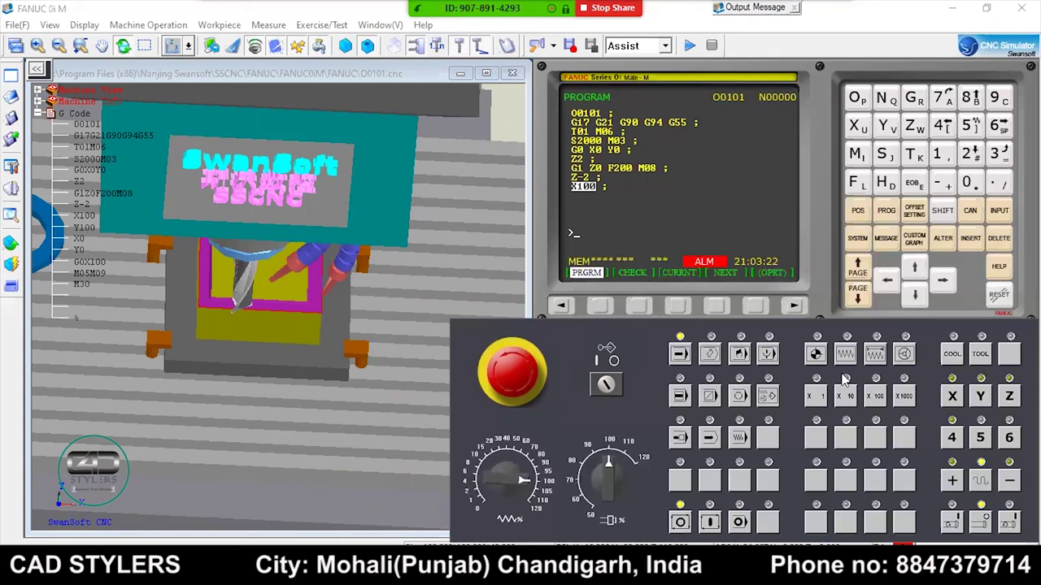
{"action": "left_click", "coordinate": [951, 399]}
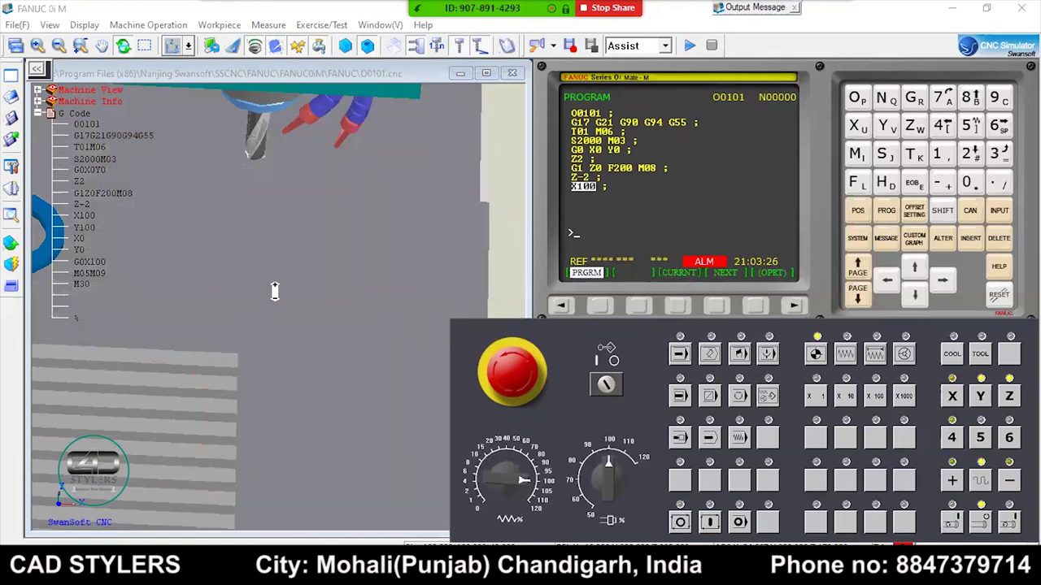
{"action": "scroll", "coordinate": [274, 293], "scroll_direction": "down", "scroll_amount": 3}
{"action": "scroll", "coordinate": [209, 330], "scroll_direction": "down", "scroll_amount": 3}
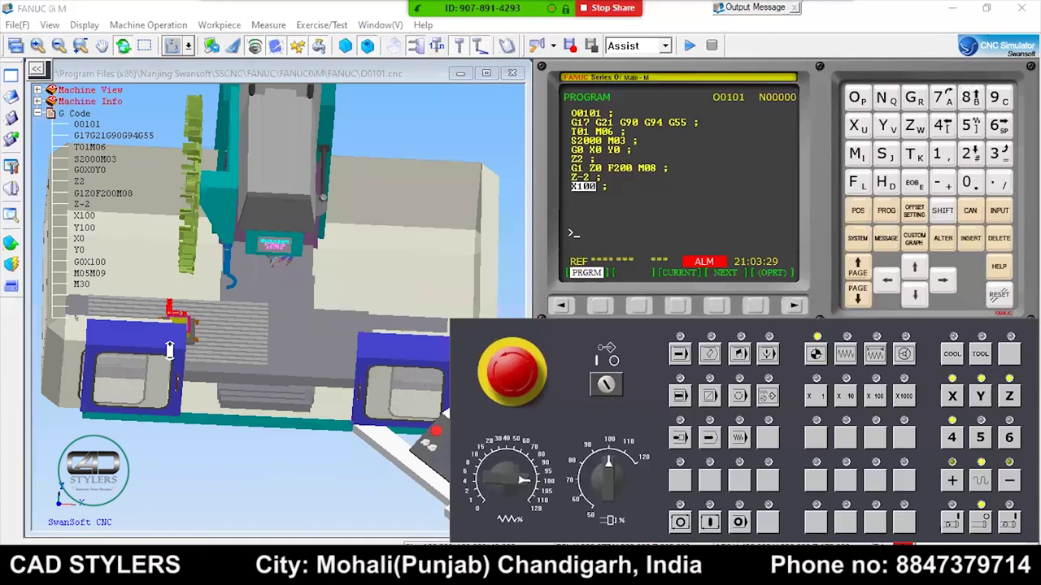
{"action": "scroll", "coordinate": [169, 349], "scroll_direction": "up", "scroll_amount": 3}
{"action": "scroll", "coordinate": [169, 350], "scroll_direction": "up", "scroll_amount": 3}
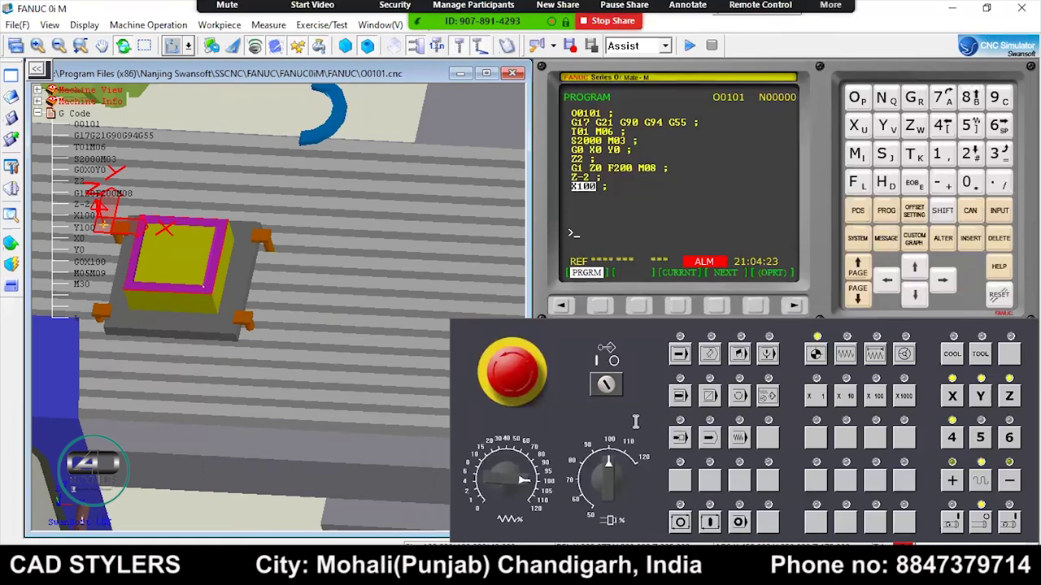
{"action": "key", "text": "alt+Tab"}
{"action": "scroll", "coordinate": [635, 421], "scroll_direction": "down", "scroll_amount": 1}
{"action": "scroll", "coordinate": [634, 421], "scroll_direction": "down", "scroll_amount": 1}
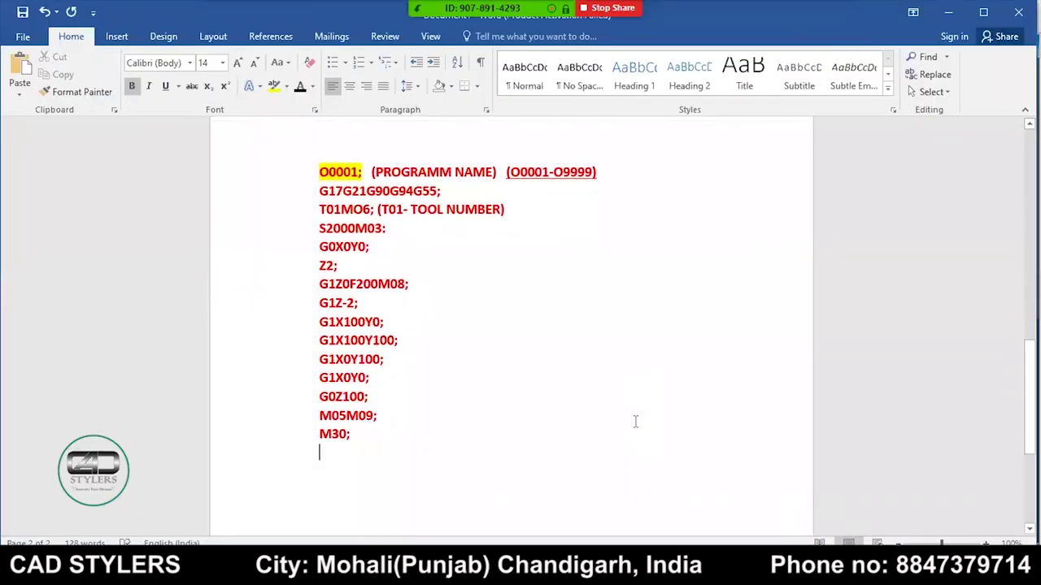